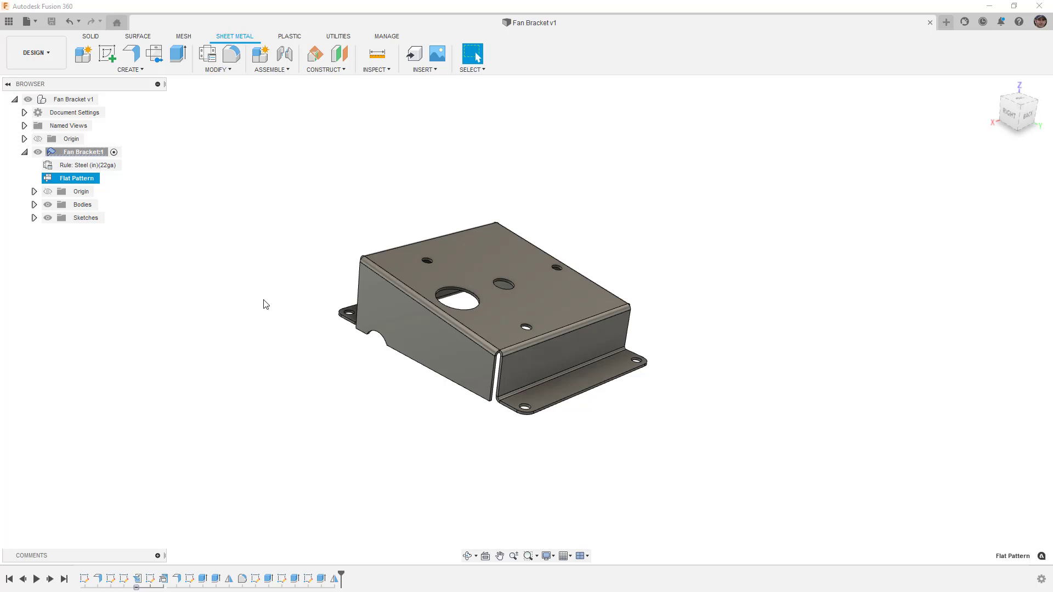
- Create a new design and set its document units to inches
middle_click_drag(265, 303, 404, 324, "shift")
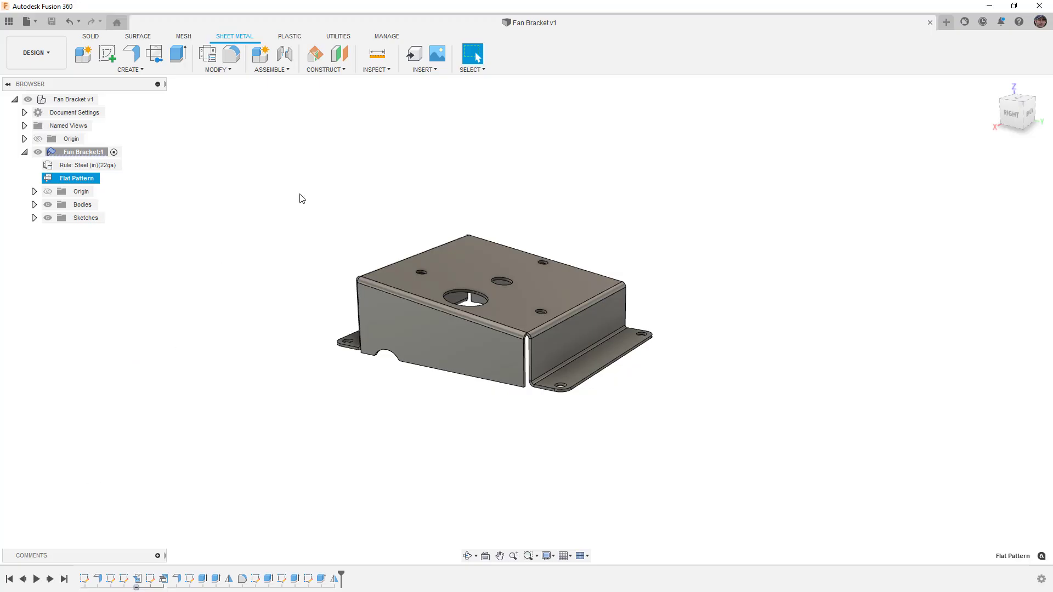
left_click(946, 23)
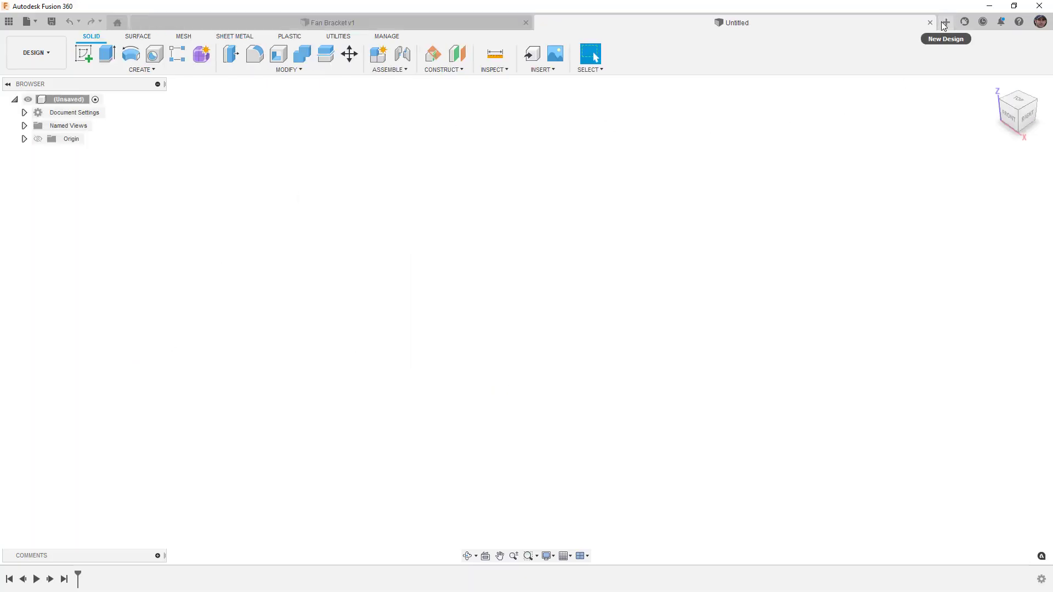
left_click(24, 113)
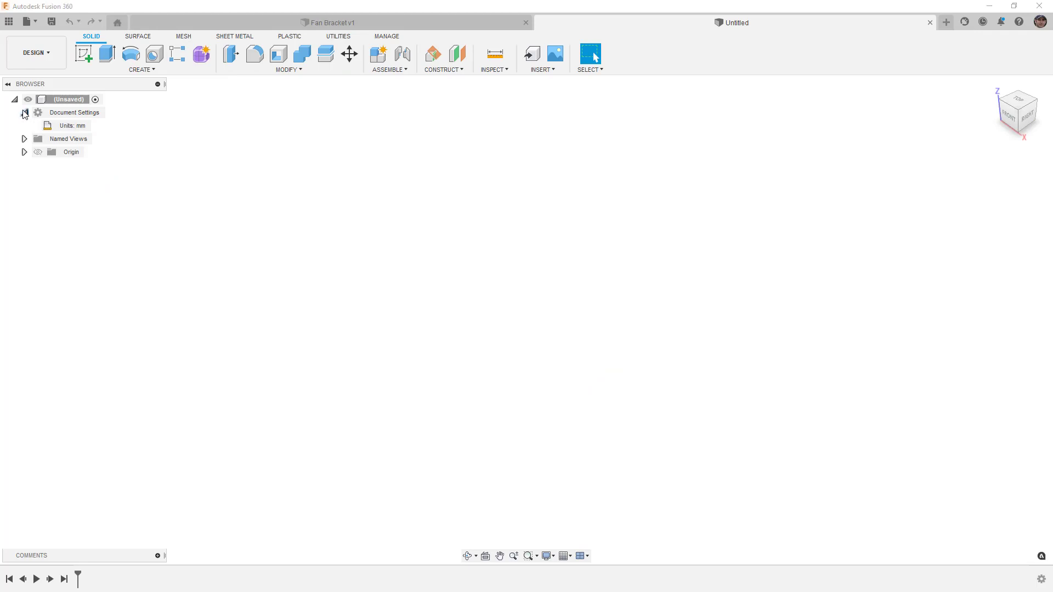
left_click(98, 125)
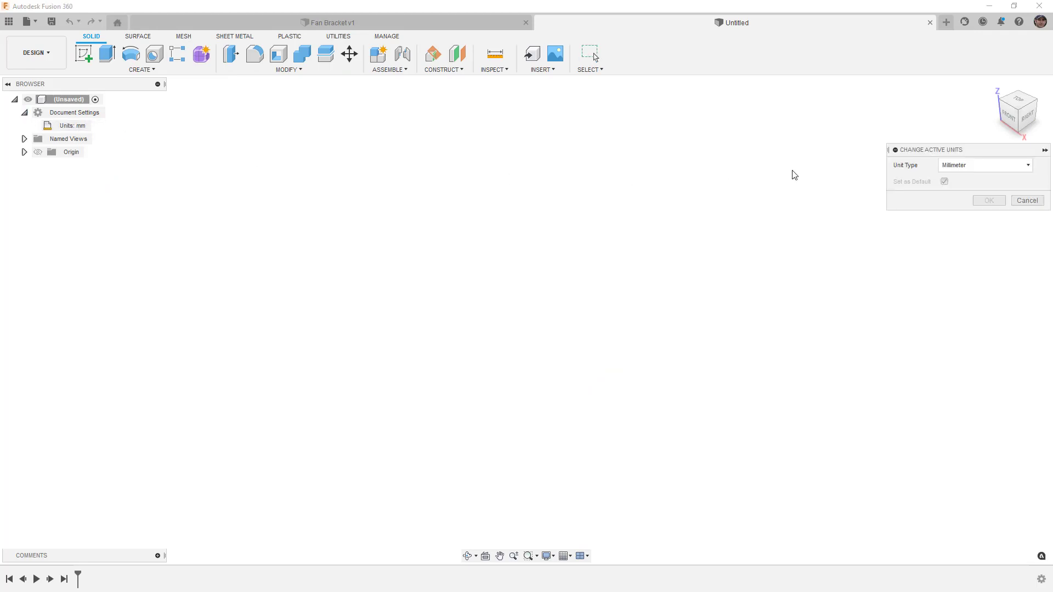
left_click(944, 165)
left_click(953, 207)
left_click(974, 203)
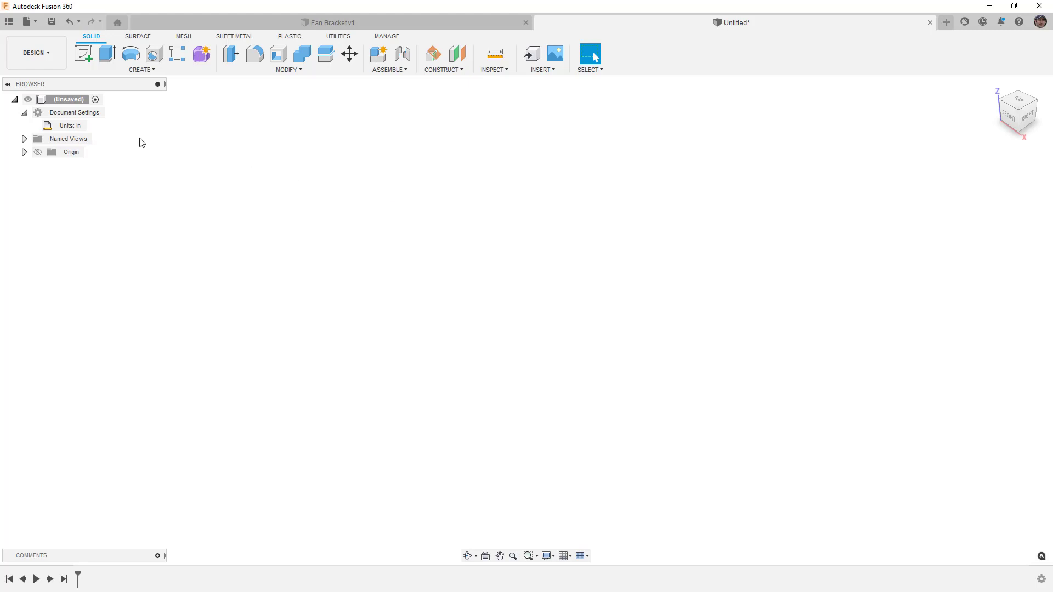
left_click(24, 112)
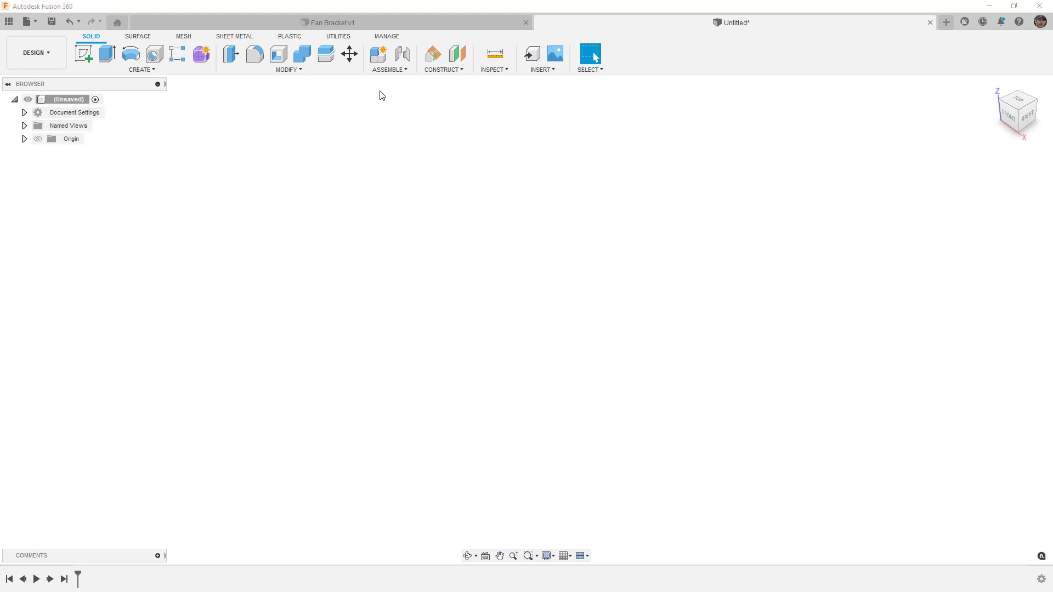
left_click(386, 62)
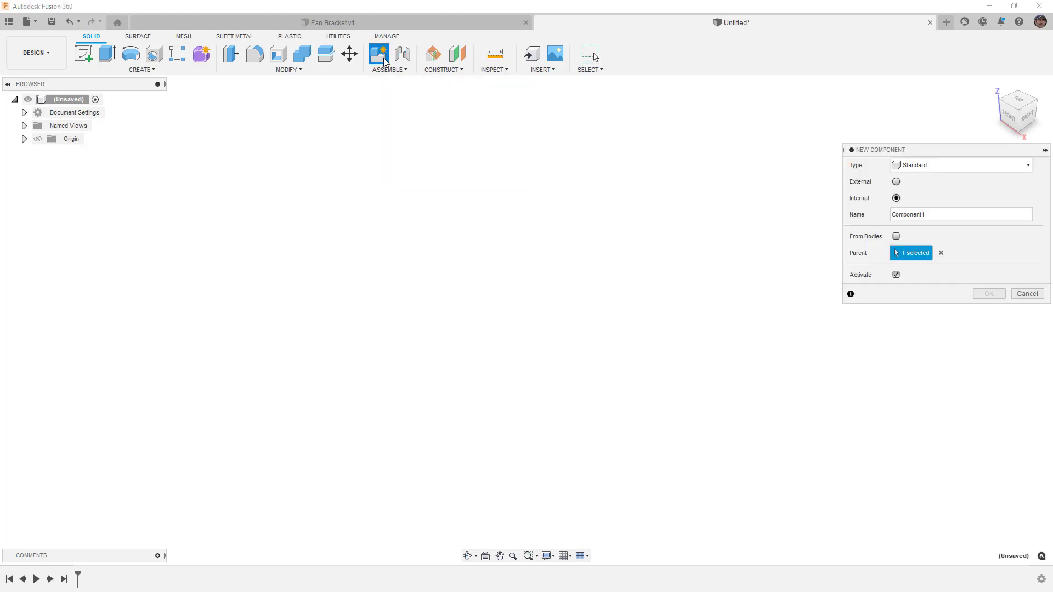
left_click(917, 167)
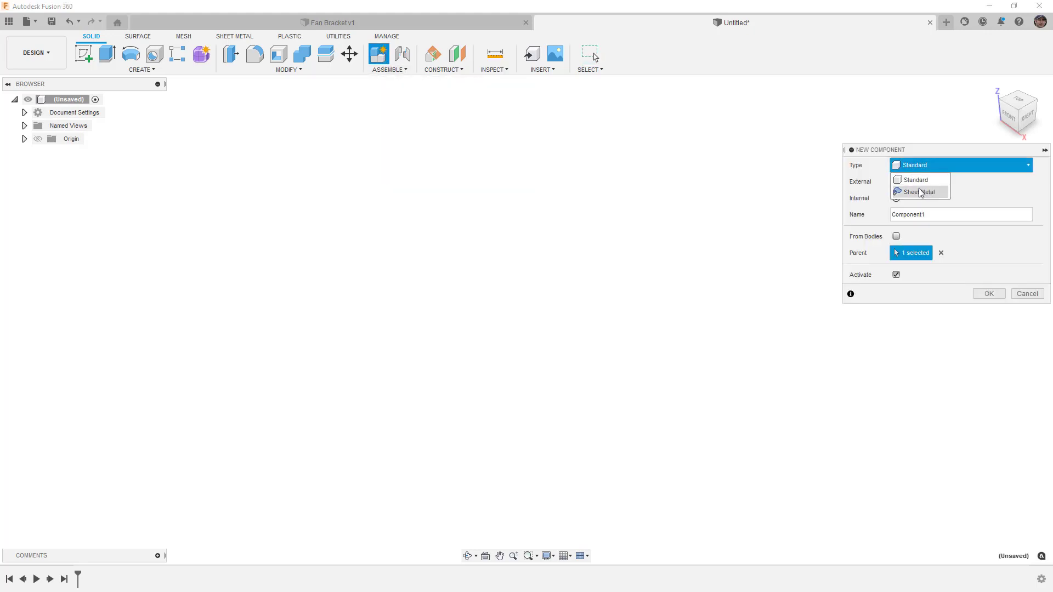
left_click(1027, 293)
- Create an internal sheet metal component named Fan Bracket, activated and using the Steel (in) rule
left_click(237, 35)
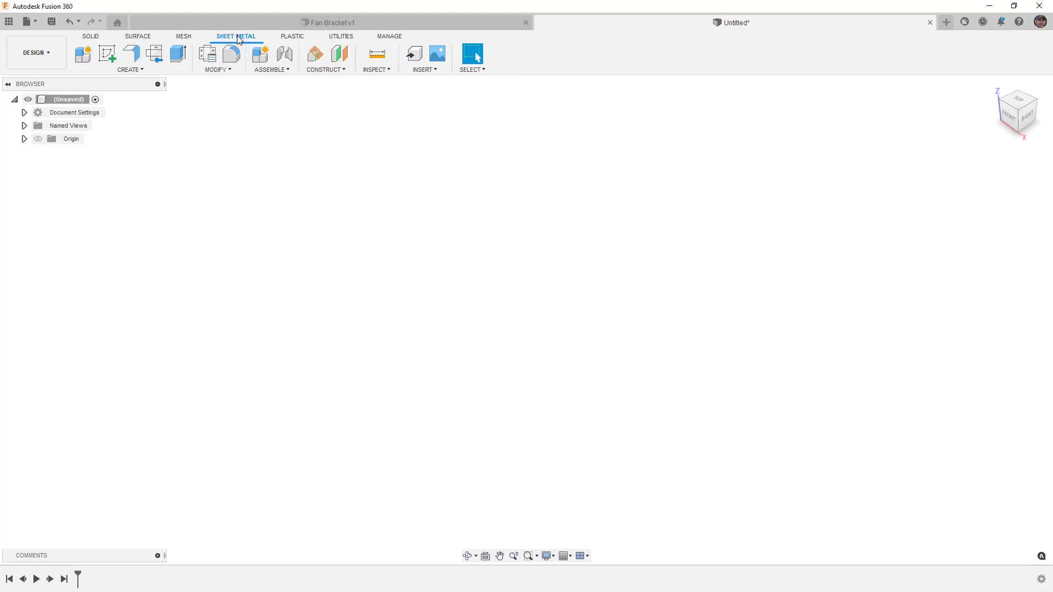
left_click(257, 61)
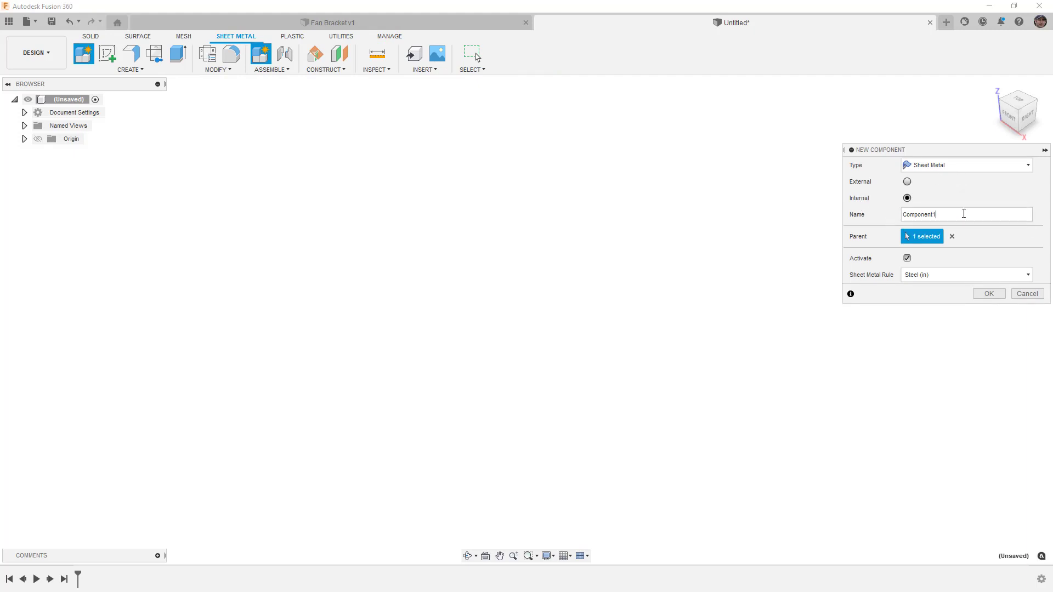
double_click(944, 214)
type("Fan Brace")
key("BackSpace")
type("ket")
left_click(989, 294)
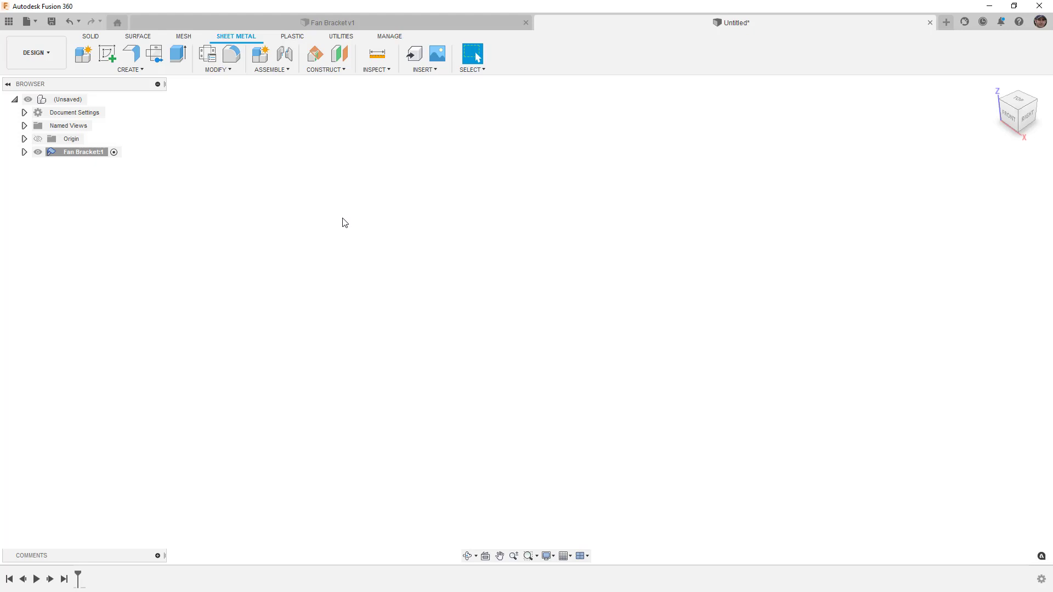
- Open the design's Steel (in) sheet metal rule for editing and rename it Steel (in)(22ga)
left_click(25, 153)
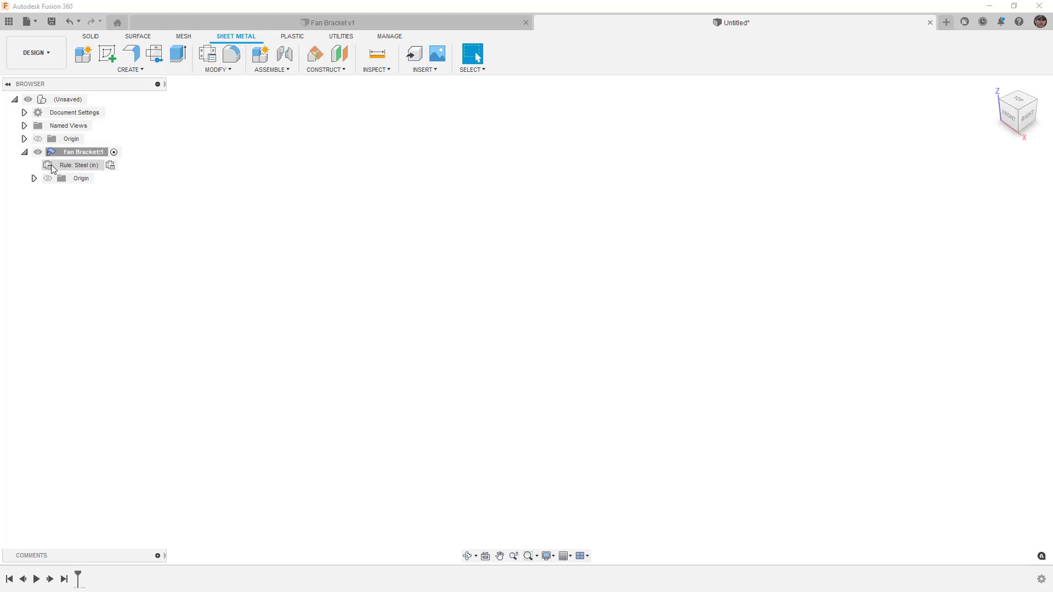
left_click(211, 70)
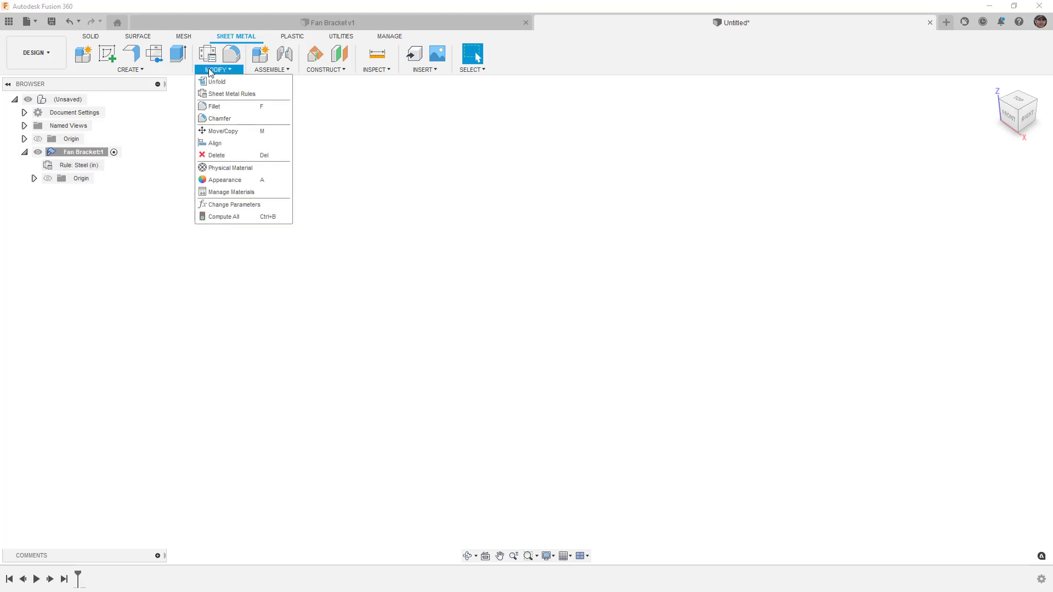
left_click(220, 93)
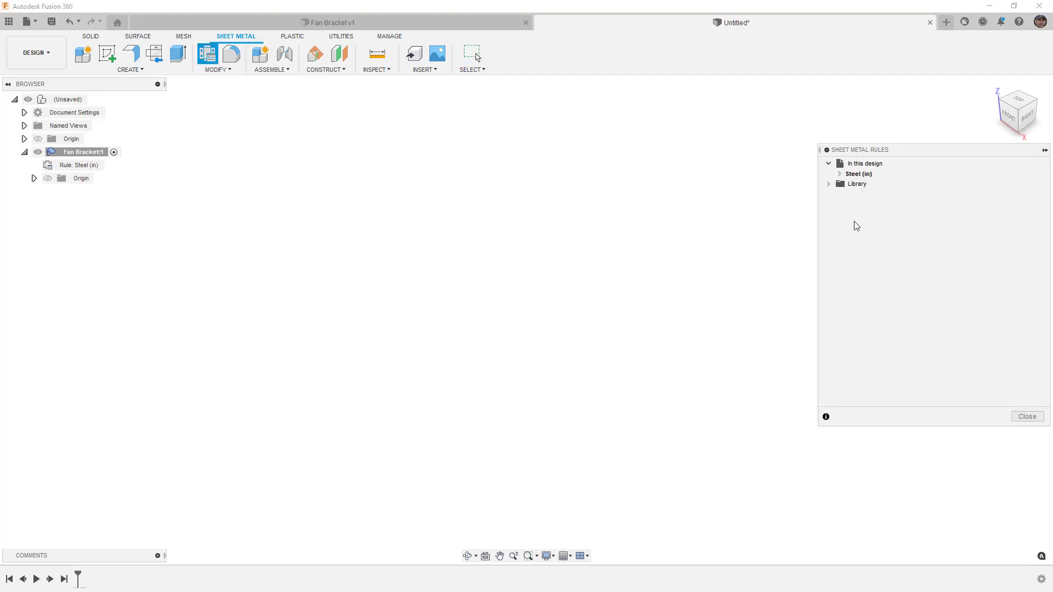
left_click(841, 175)
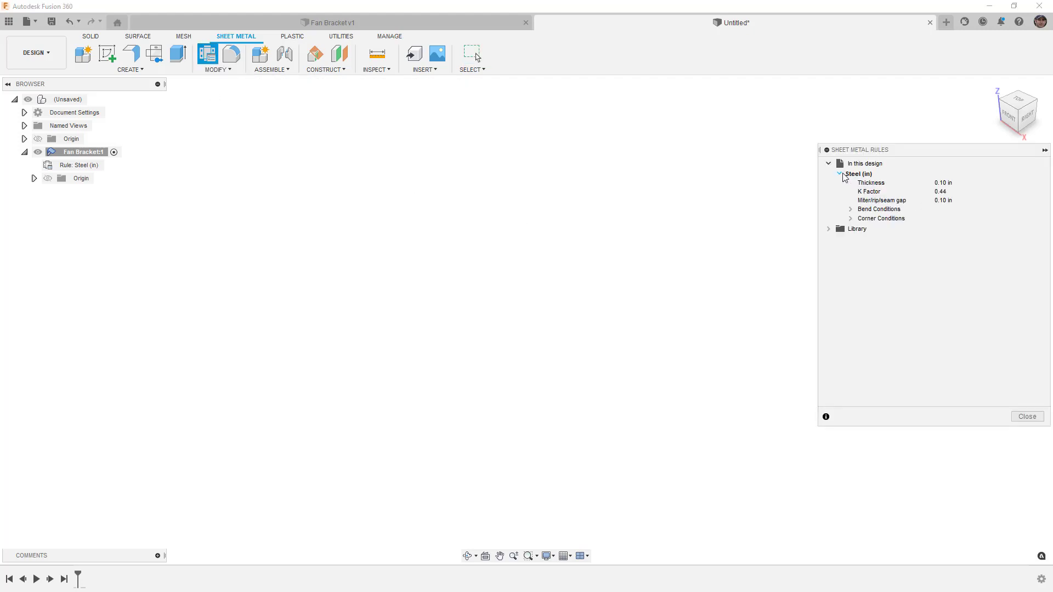
mouse_move(855, 176)
left_click(878, 174)
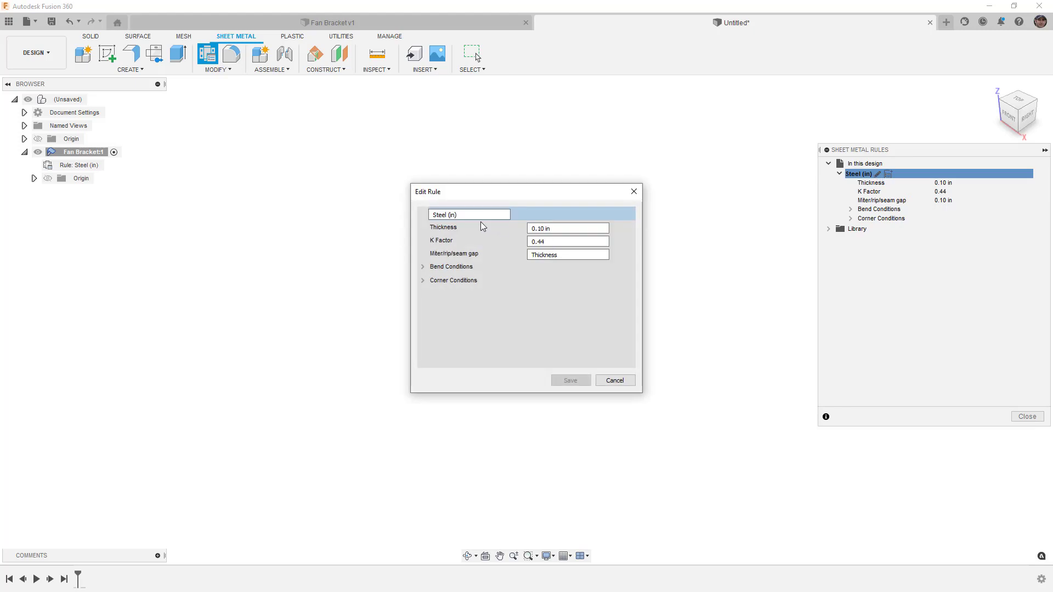
type("(")
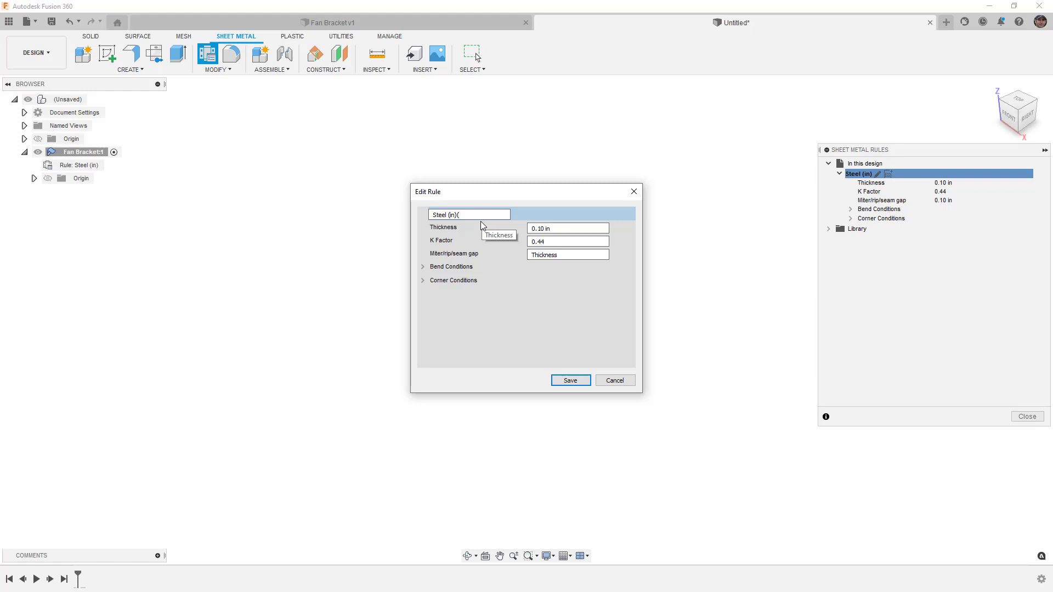
type("22ga)")
- Set the rule's thickness to 0.030 in, review its bend conditions, and save the rule
left_click(538, 229)
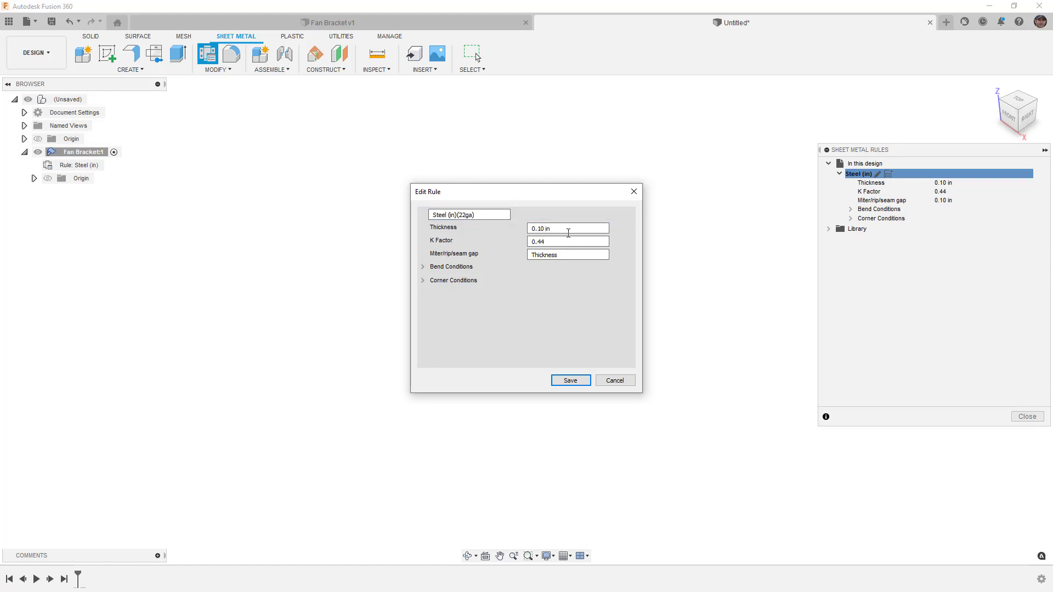
key("Delete")
type("30")
left_click(421, 267)
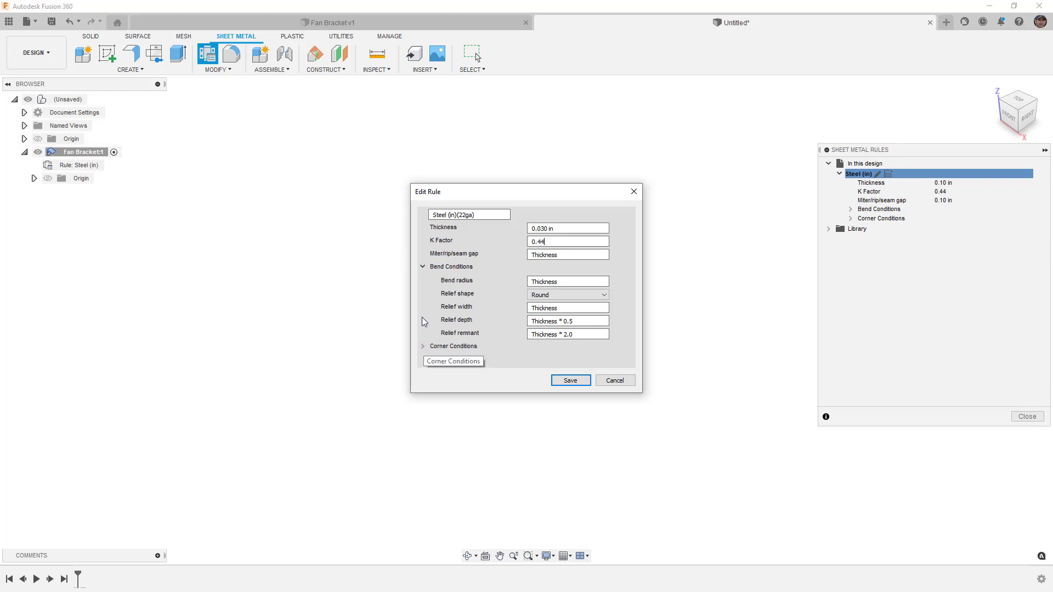
left_click(422, 267)
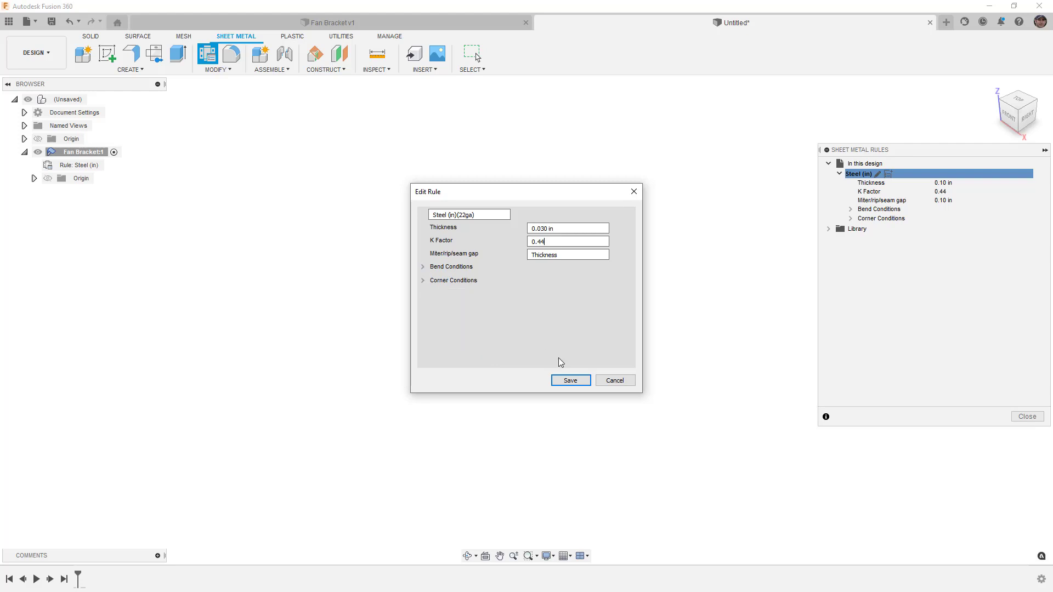
left_click(580, 384)
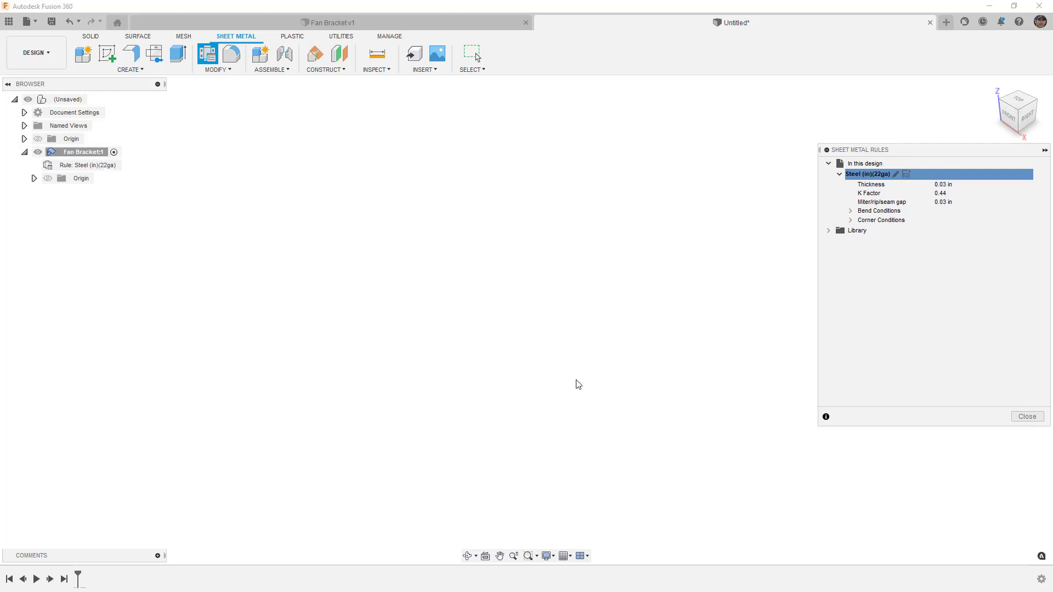
left_click(1031, 417)
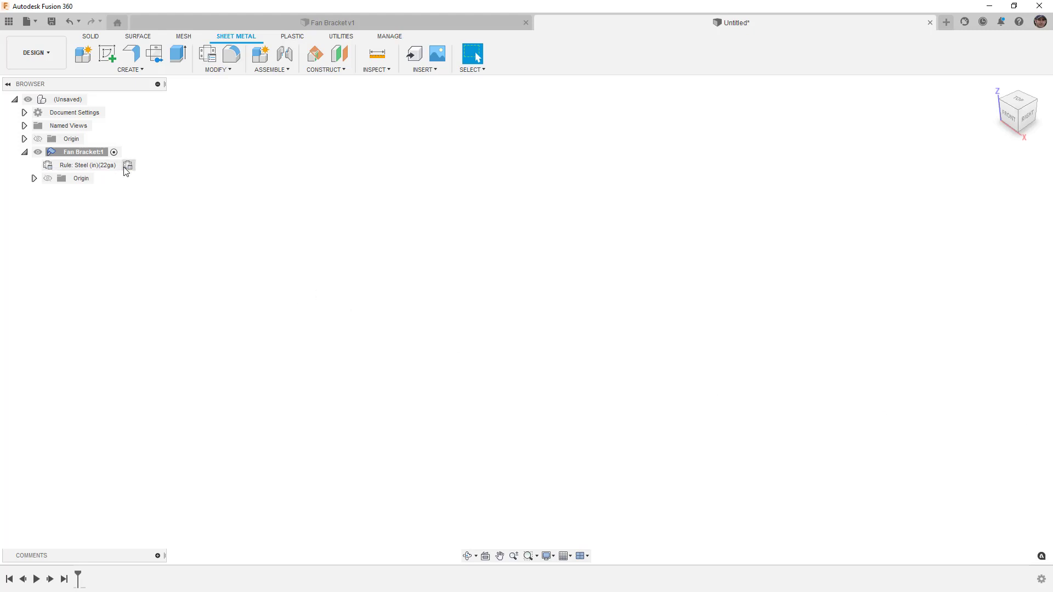
left_click(129, 166)
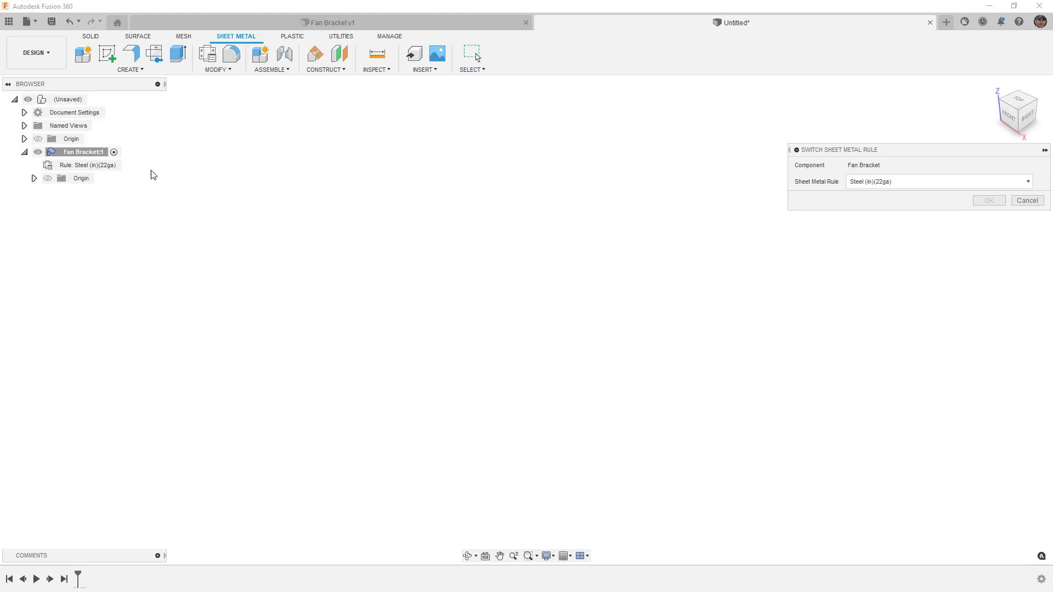
left_click(1027, 201)
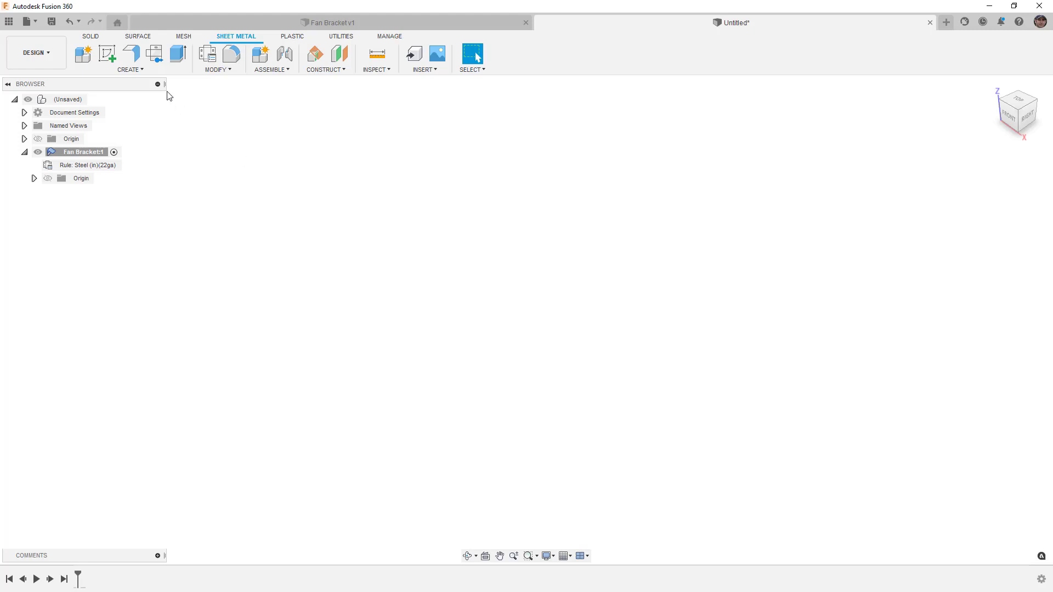
left_click(130, 70)
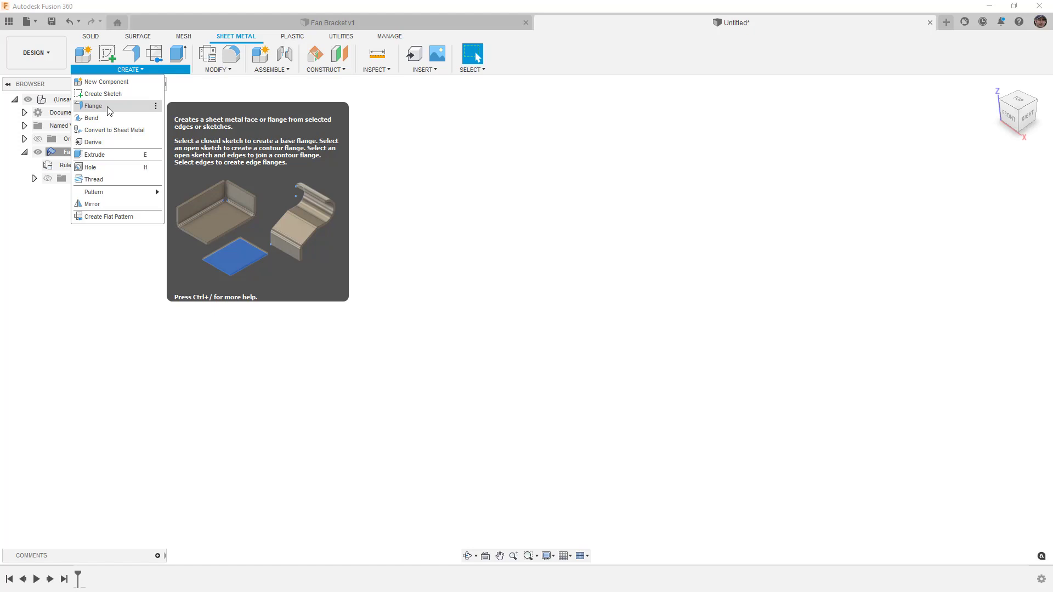
left_click(215, 100)
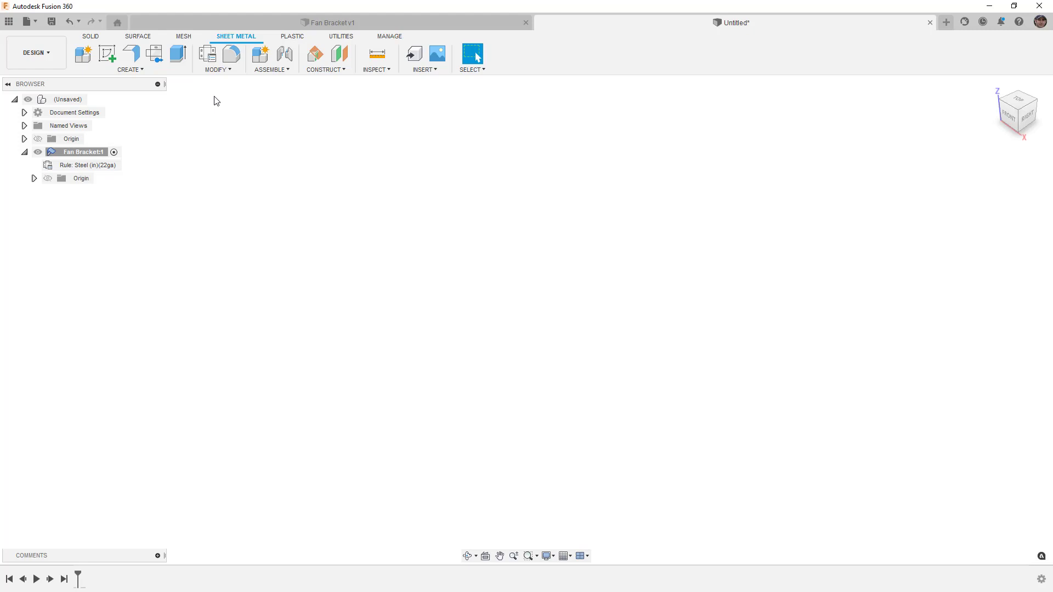
- Start a sketch on the front plane and draw a horizontal line about 1.84 in long just above the origin
left_click(109, 56)
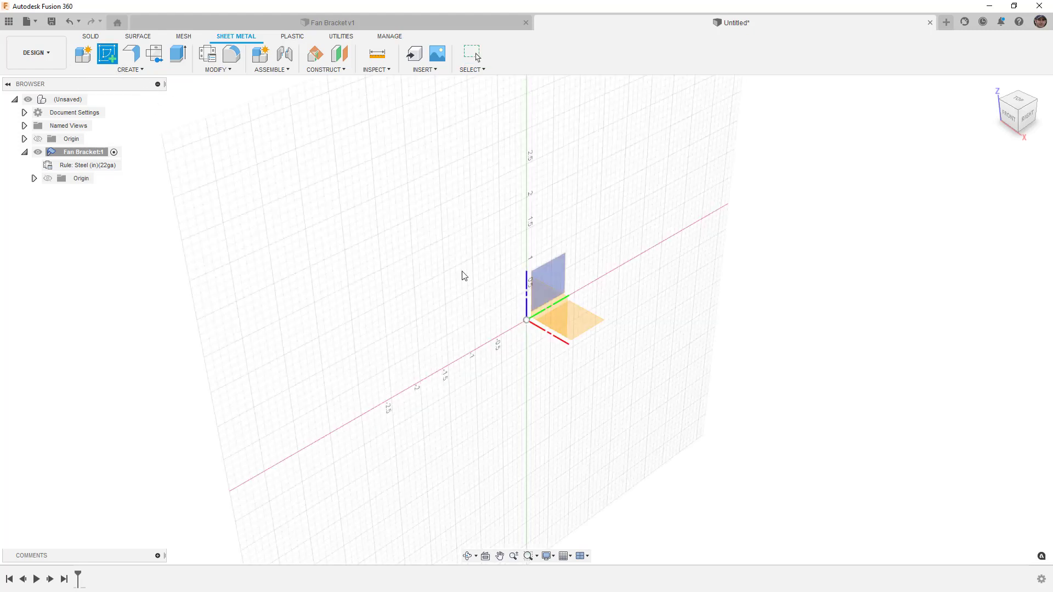
left_click(559, 311)
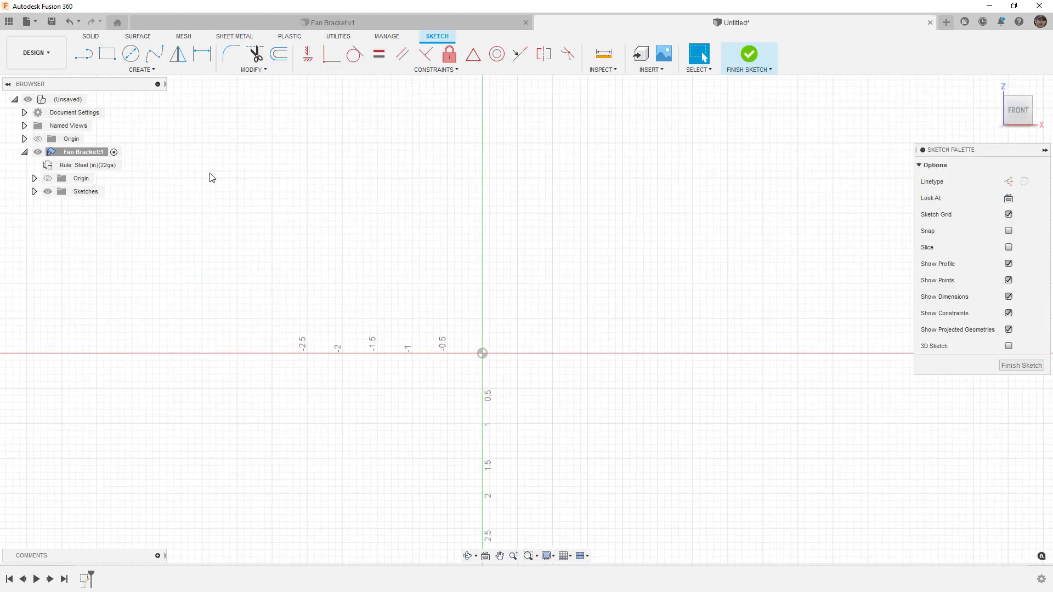
left_click(88, 57)
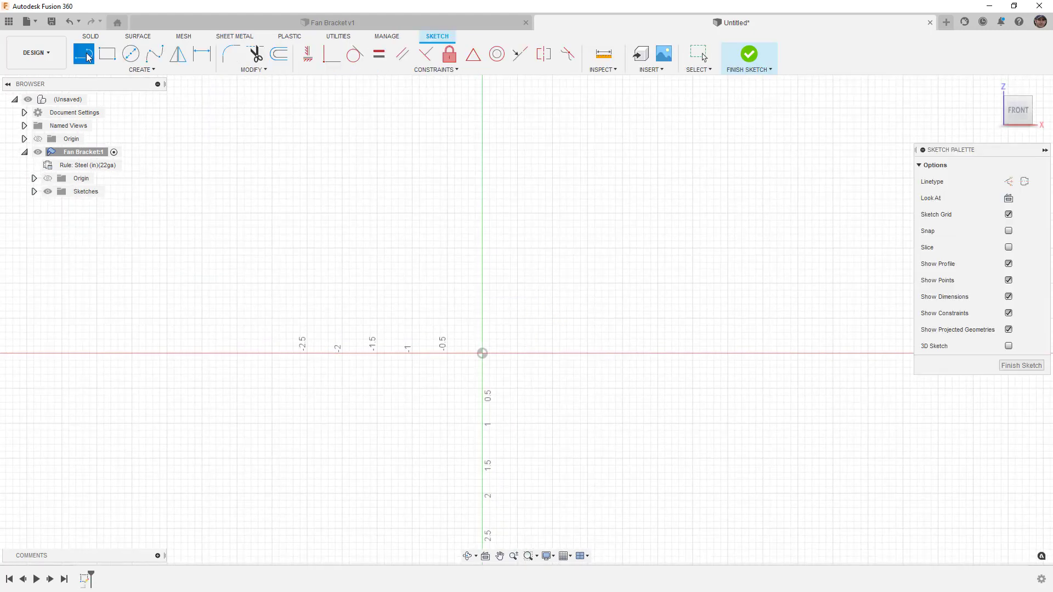
left_click(447, 314)
left_click(576, 314)
left_click_drag(577, 315, 618, 316)
key("Escape")
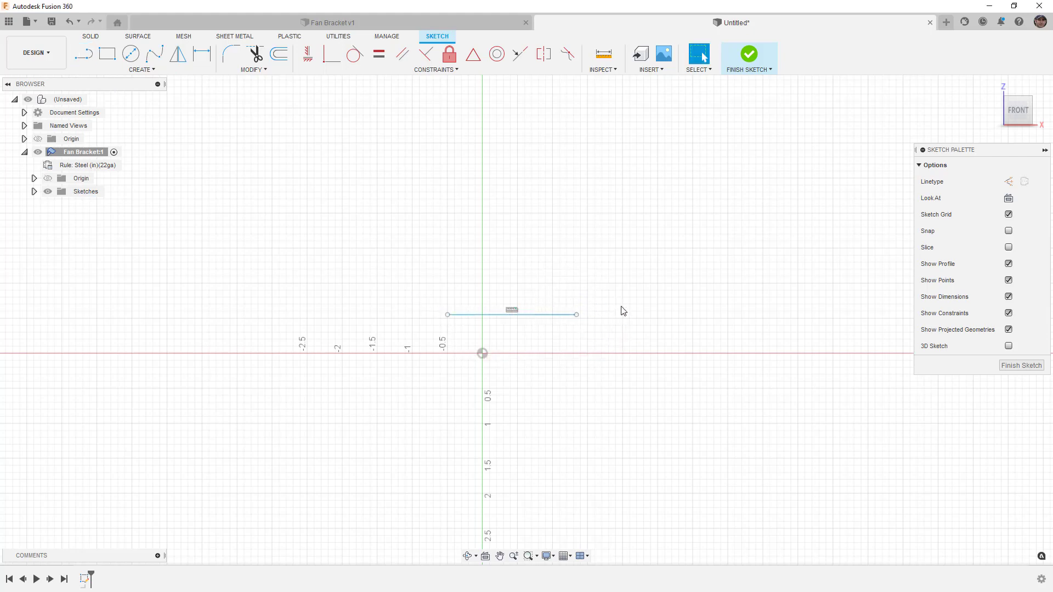
- Convert the horizontal line to construction geometry and constrain its midpoint to the origin
left_click(549, 315)
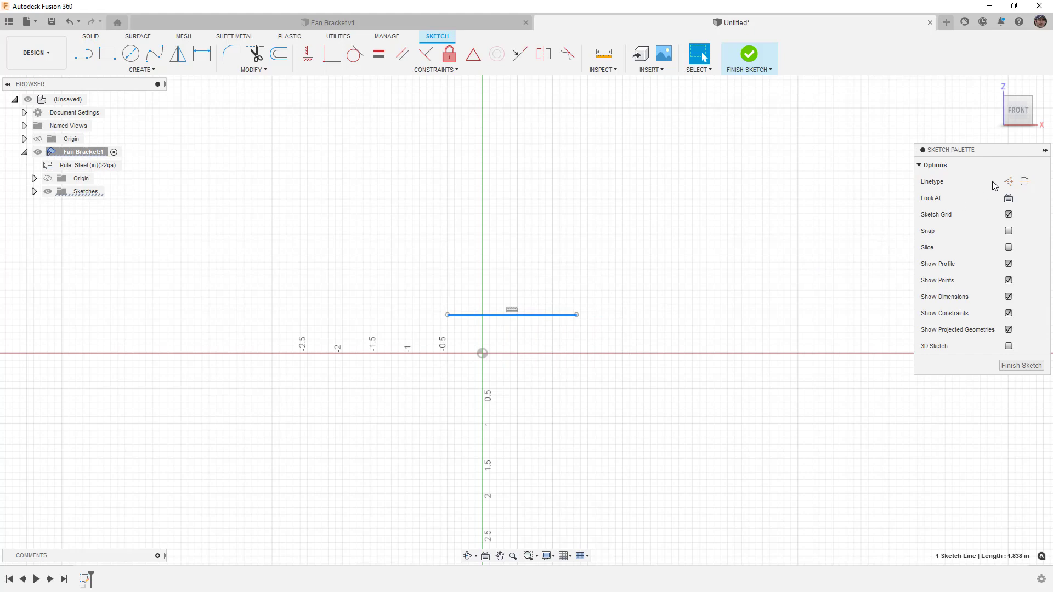
left_click(1008, 182)
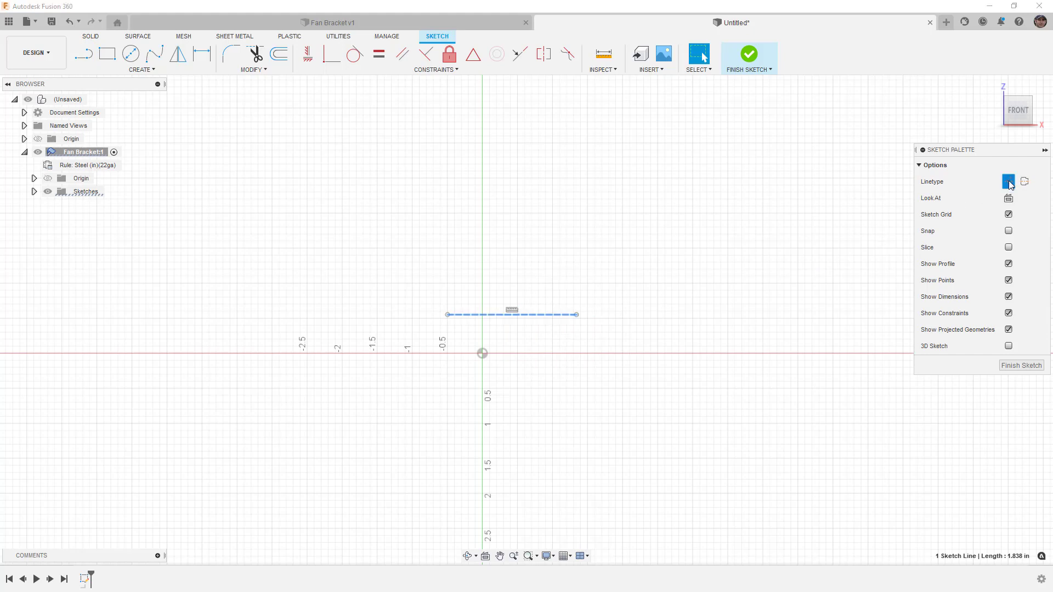
left_click(482, 354)
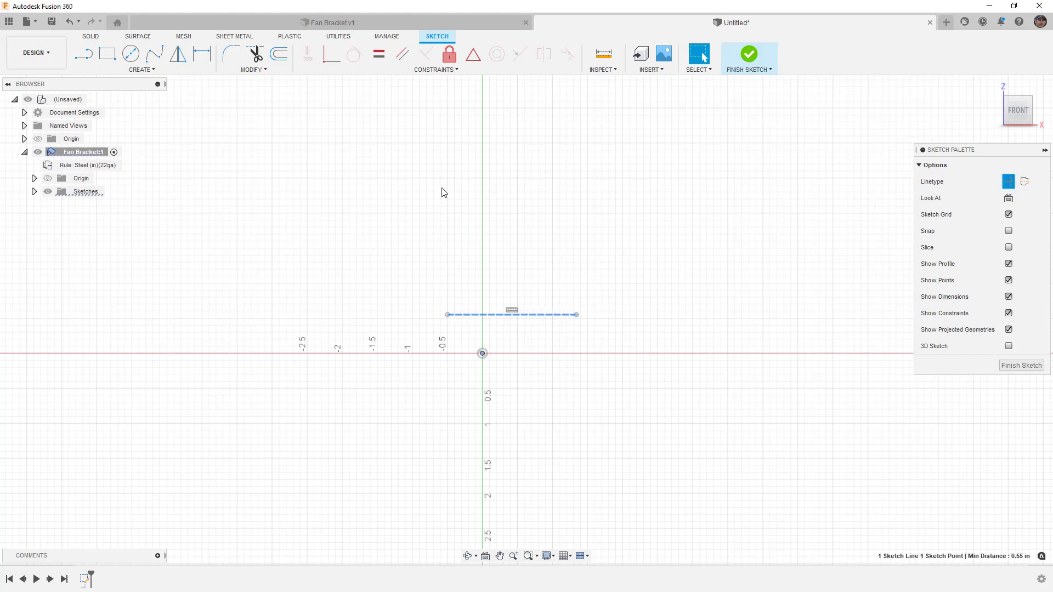
left_click(475, 57)
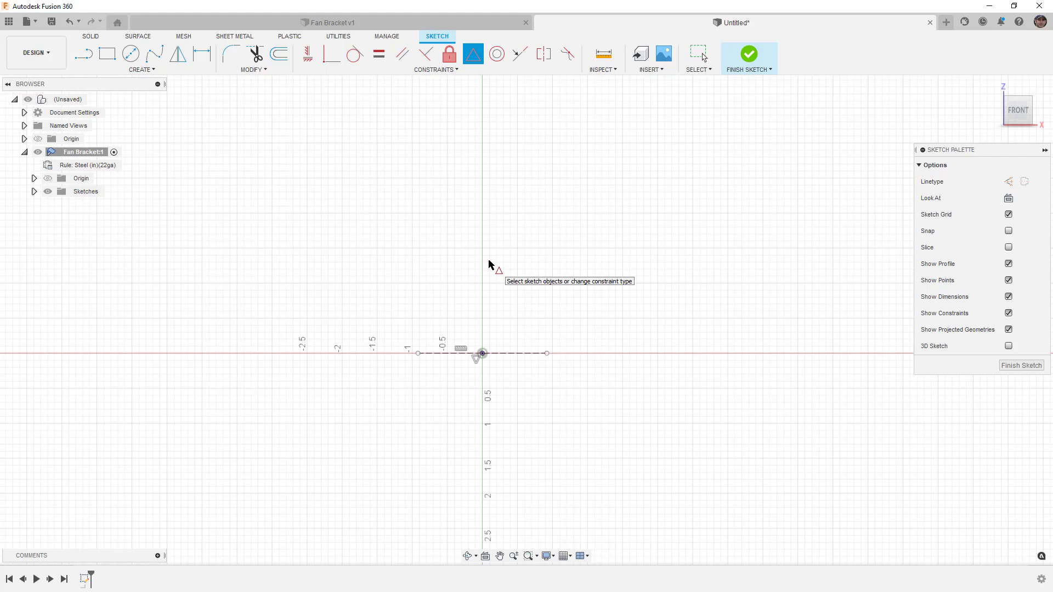
key("Escape")
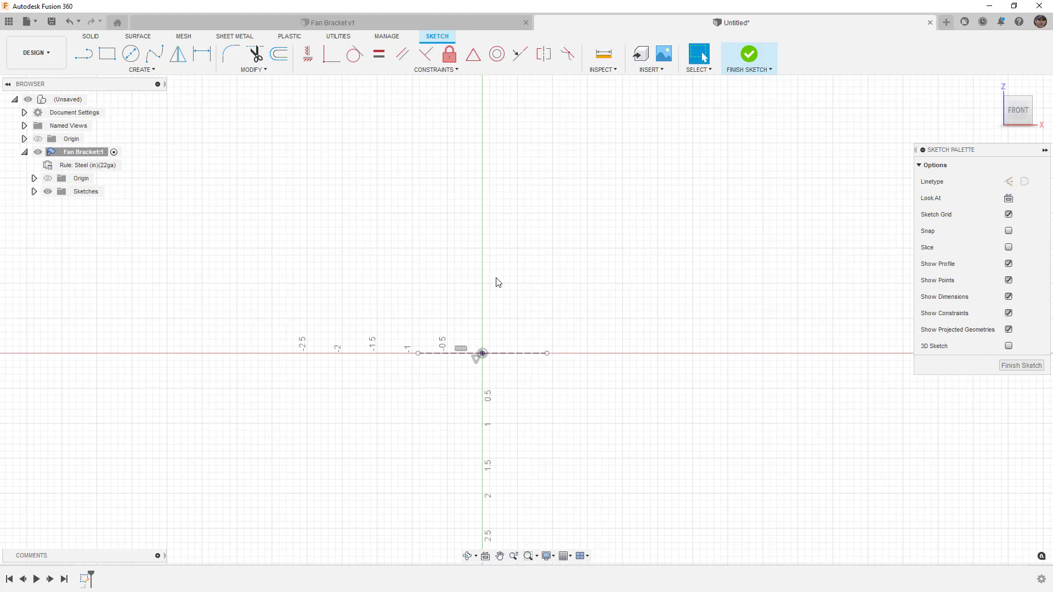
- Dimension the horizontal construction line's length to 2.25 in
left_click(202, 53)
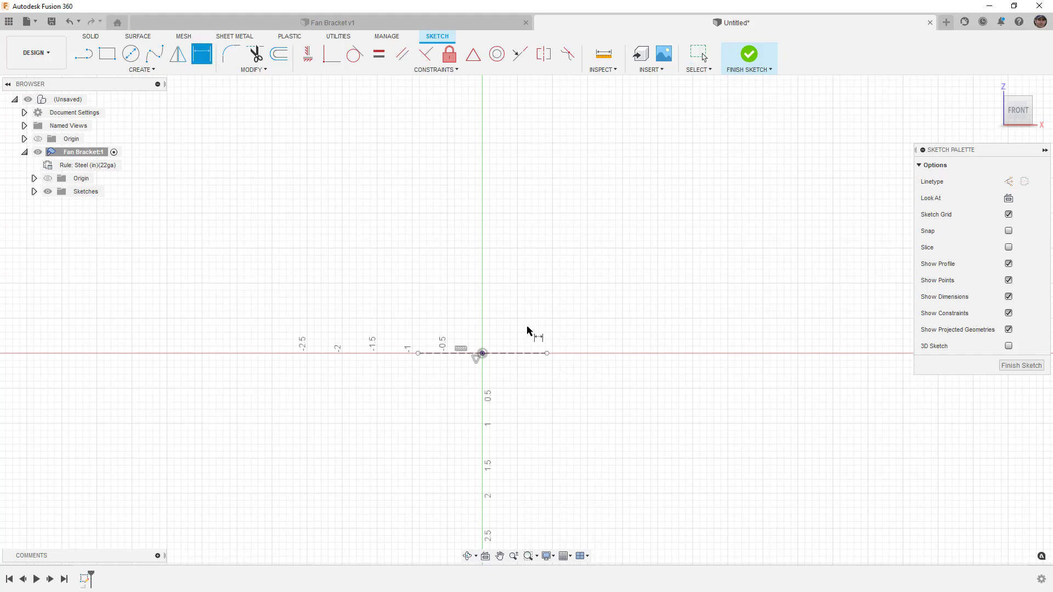
left_click(513, 353)
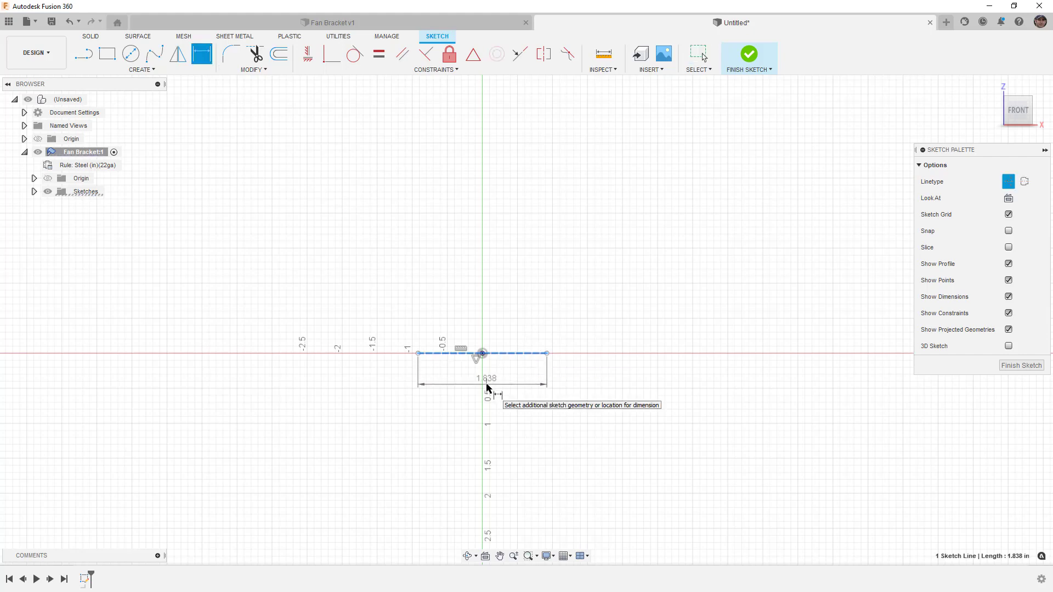
left_click(486, 387)
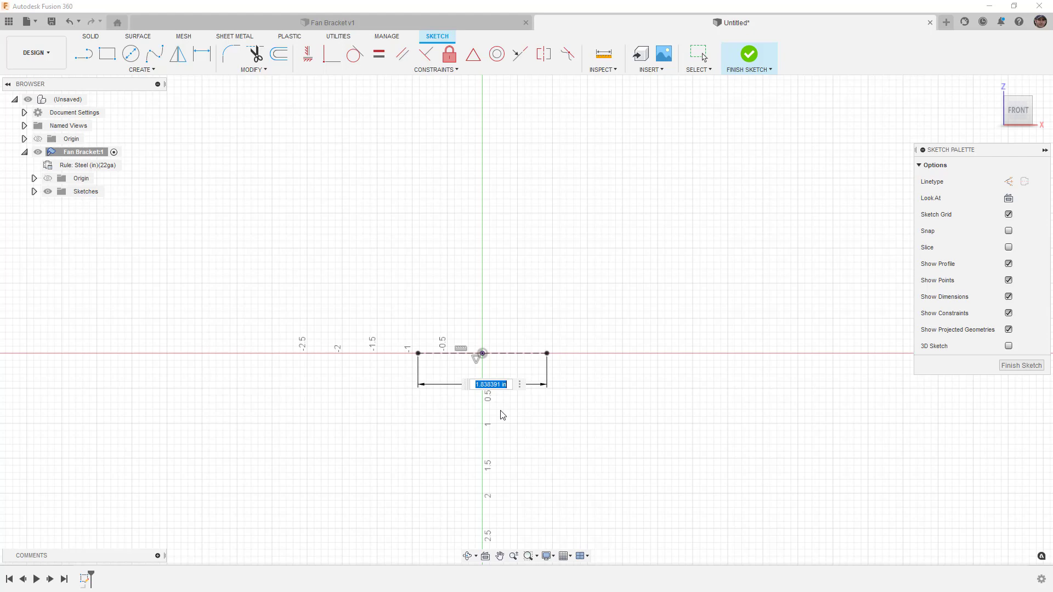
type("2.25")
key("Return")
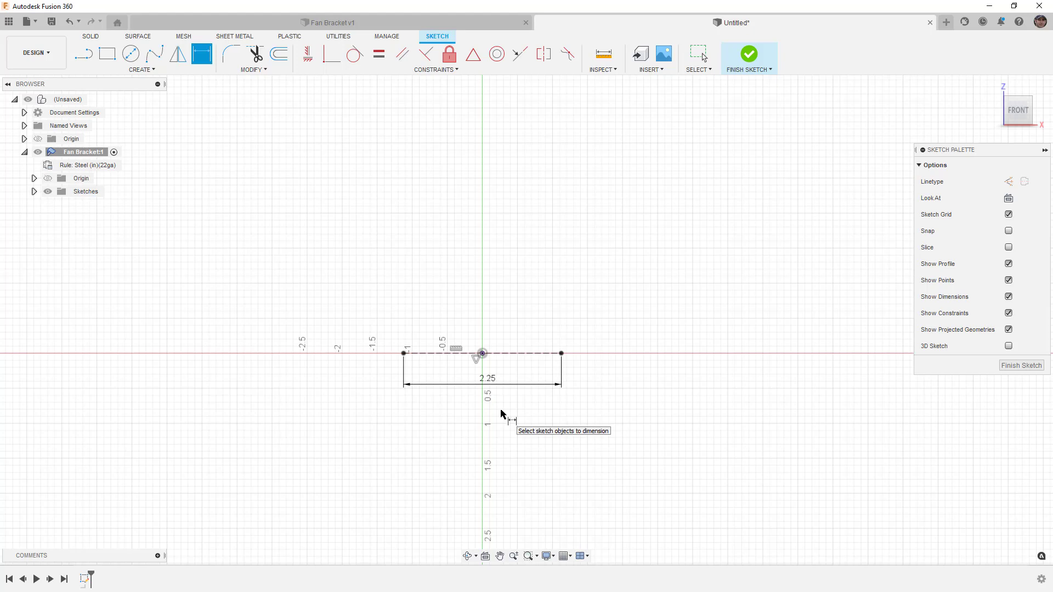
- Draw an open hat-shaped profile: horizontal feet outside the construction line, vertical legs about 1.07 in and half that high, and a sloping top joining them
left_click(84, 57)
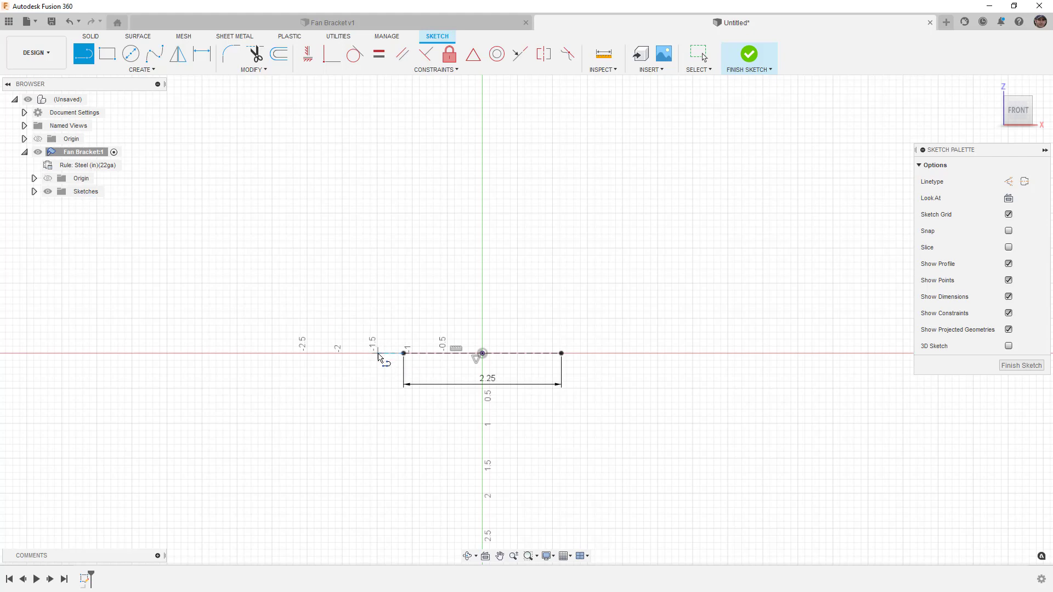
left_click(379, 354)
left_click(403, 354)
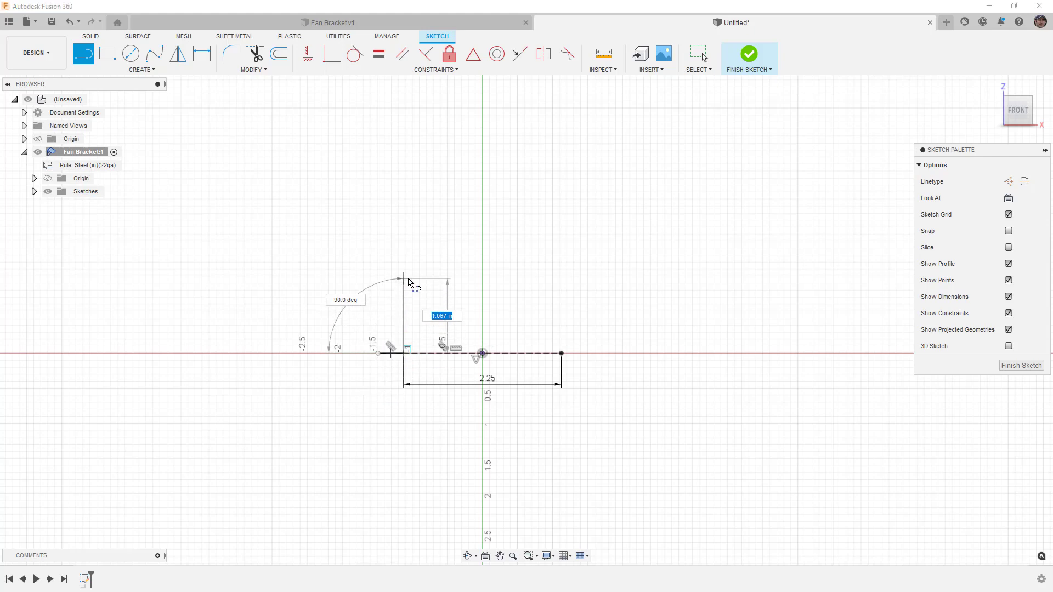
left_click(404, 278)
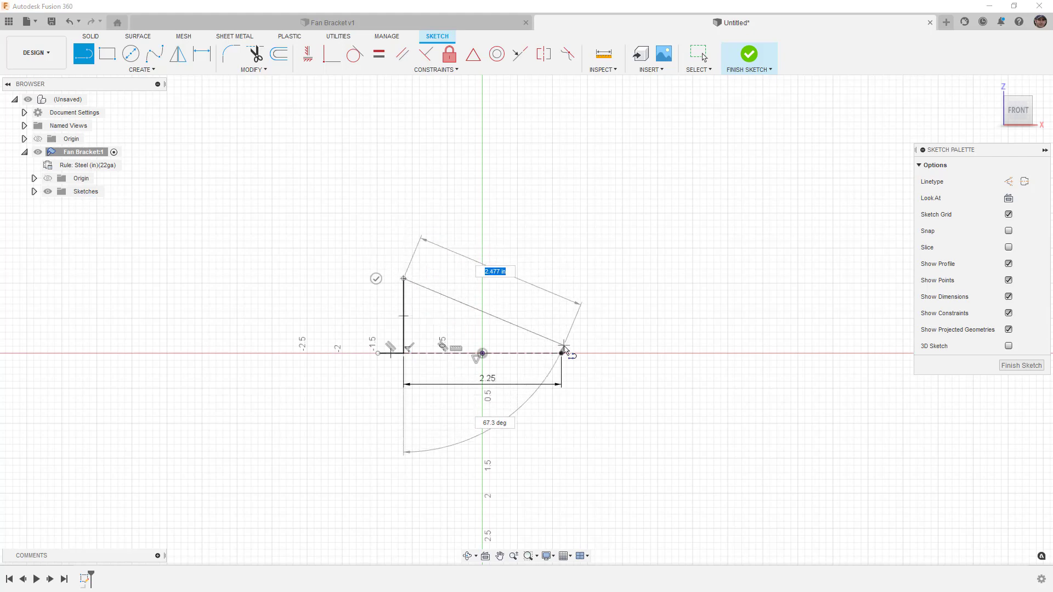
left_click(562, 317)
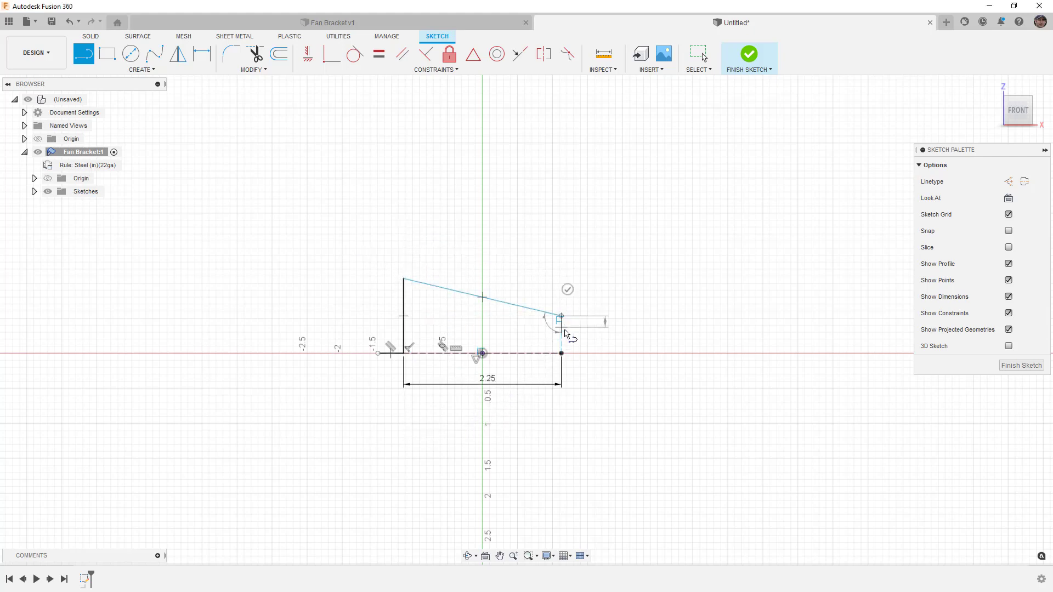
left_click(561, 353)
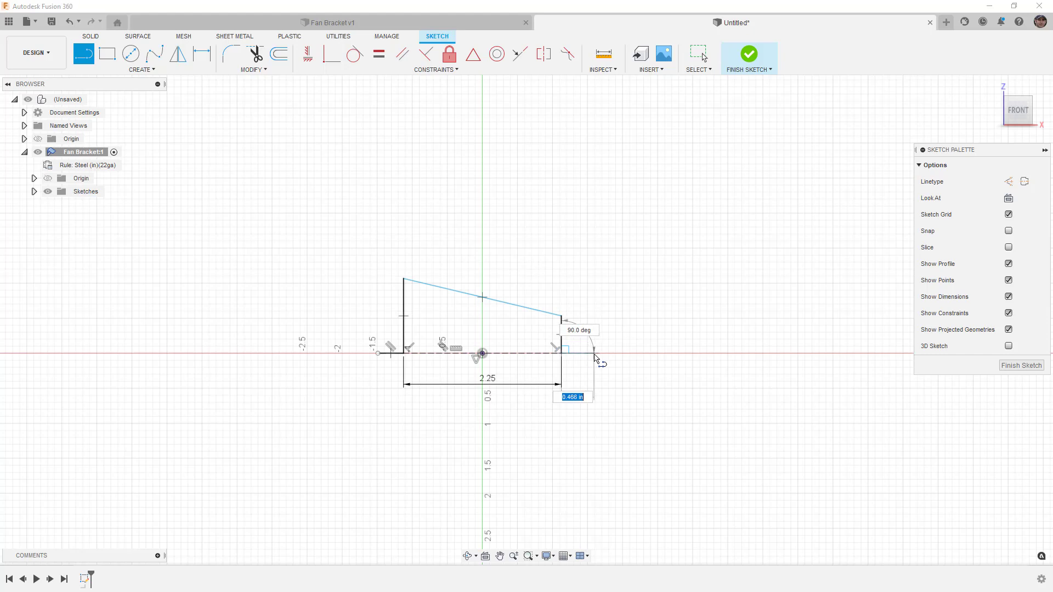
left_click(594, 353)
key("Escape")
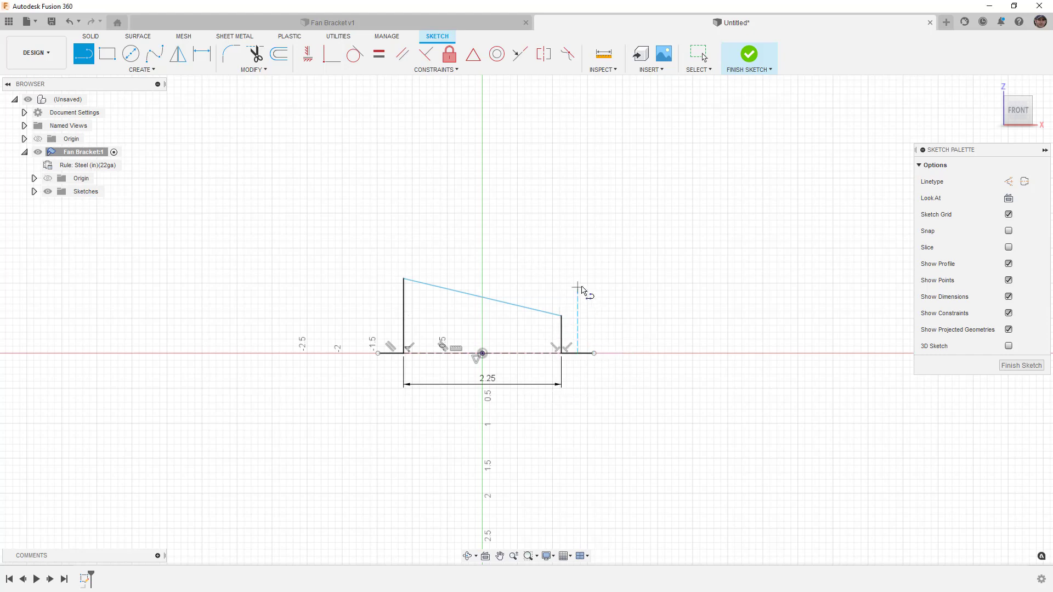
key("Escape")
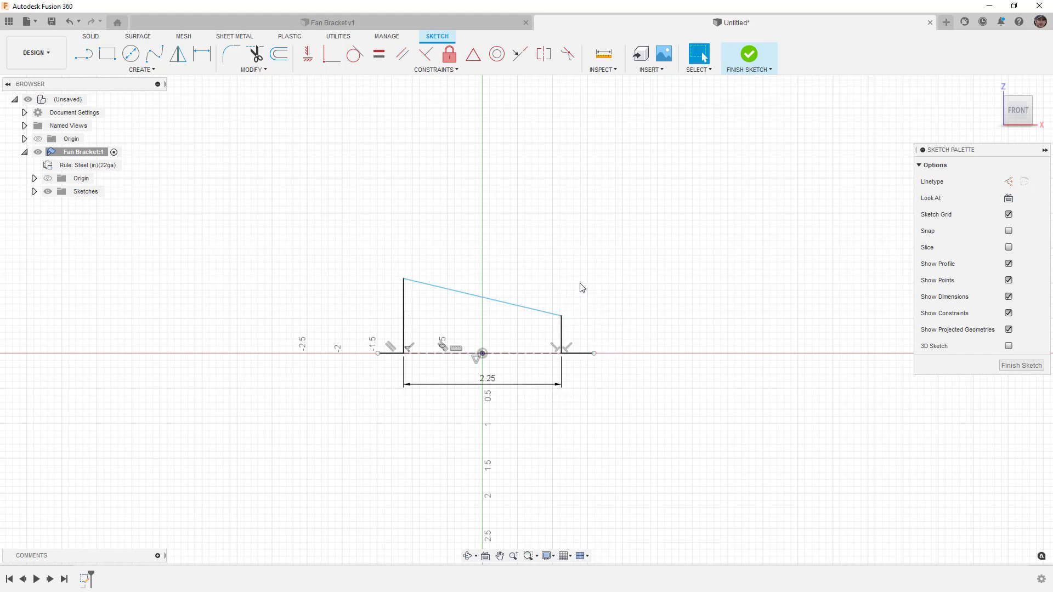
- Apply an Equal constraint to the profile's two horizontal foot lines
left_click(392, 354)
left_click(583, 355, "shift")
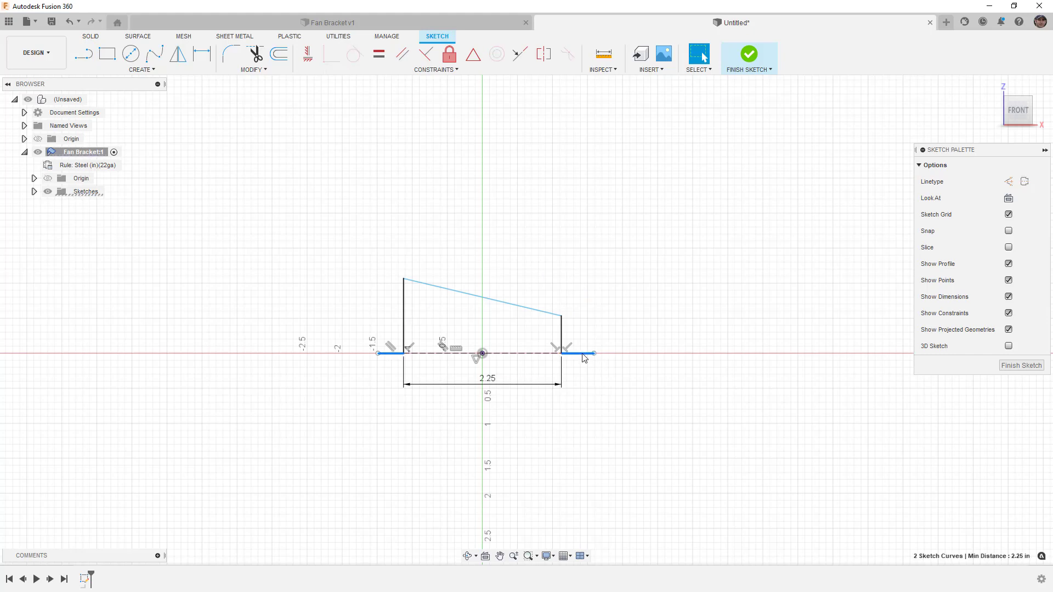
right_click(583, 274)
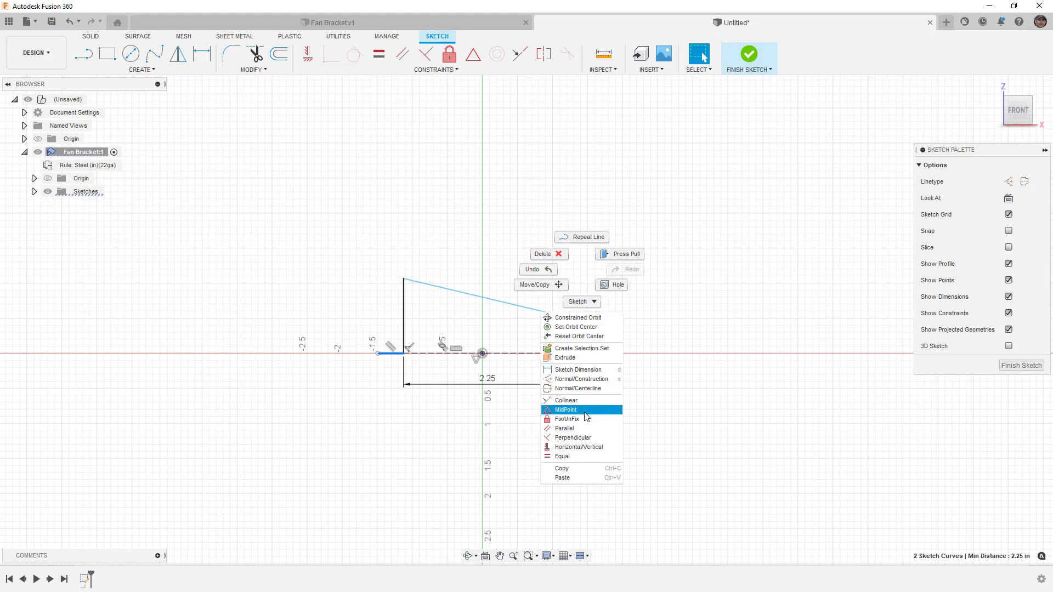
left_click(581, 457)
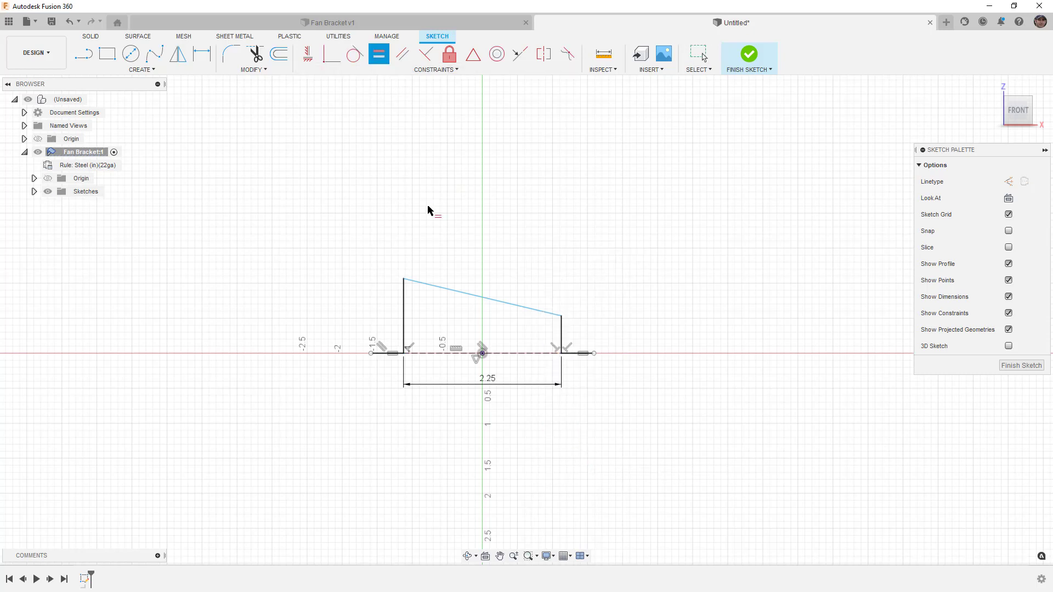
key("Escape")
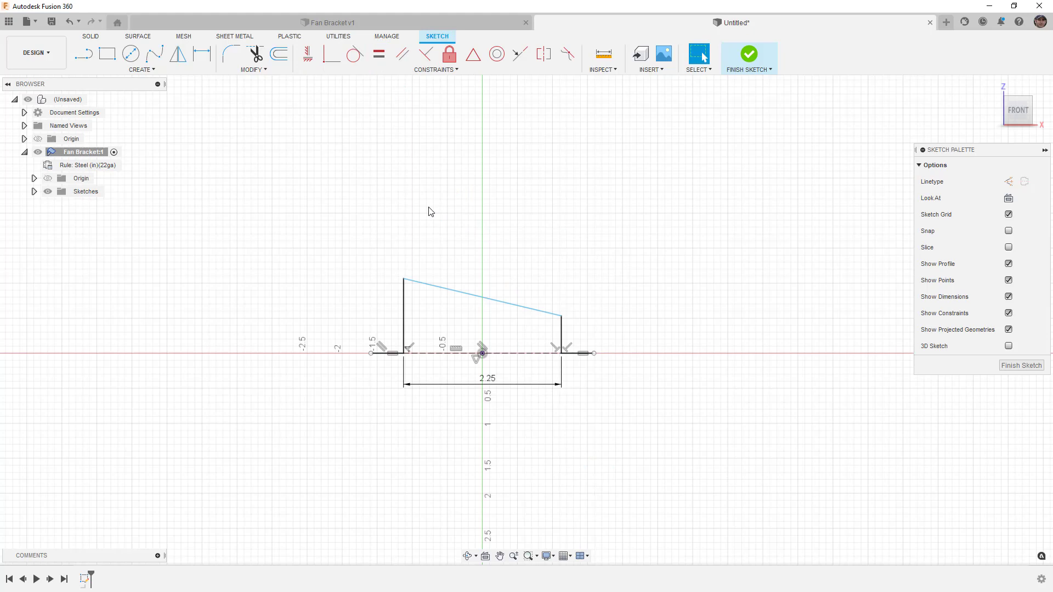
- Dimension the left horizontal foot line's length to 7/16 in
left_click(207, 61)
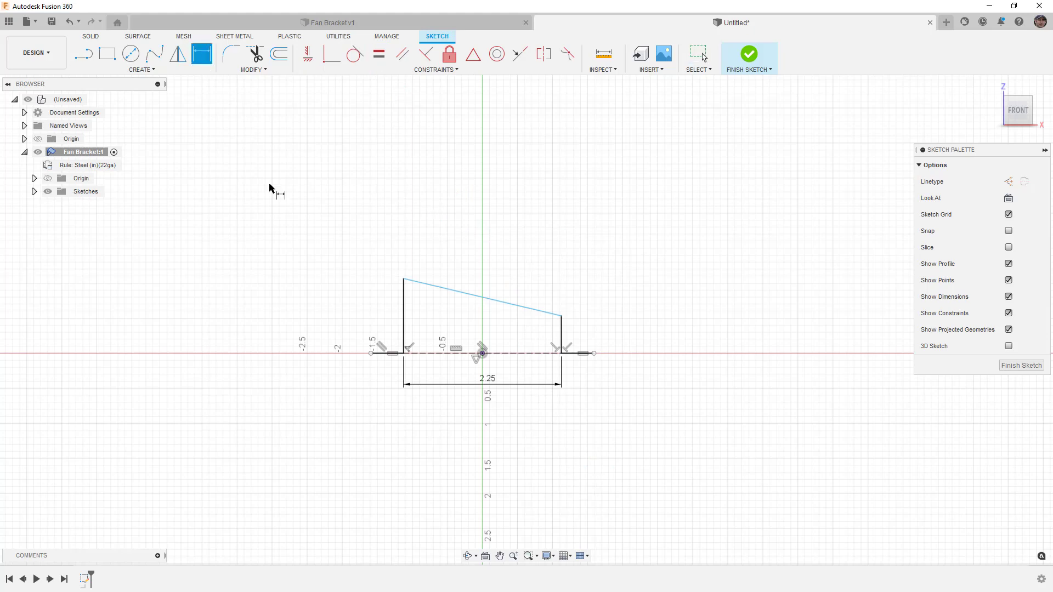
left_click(385, 357)
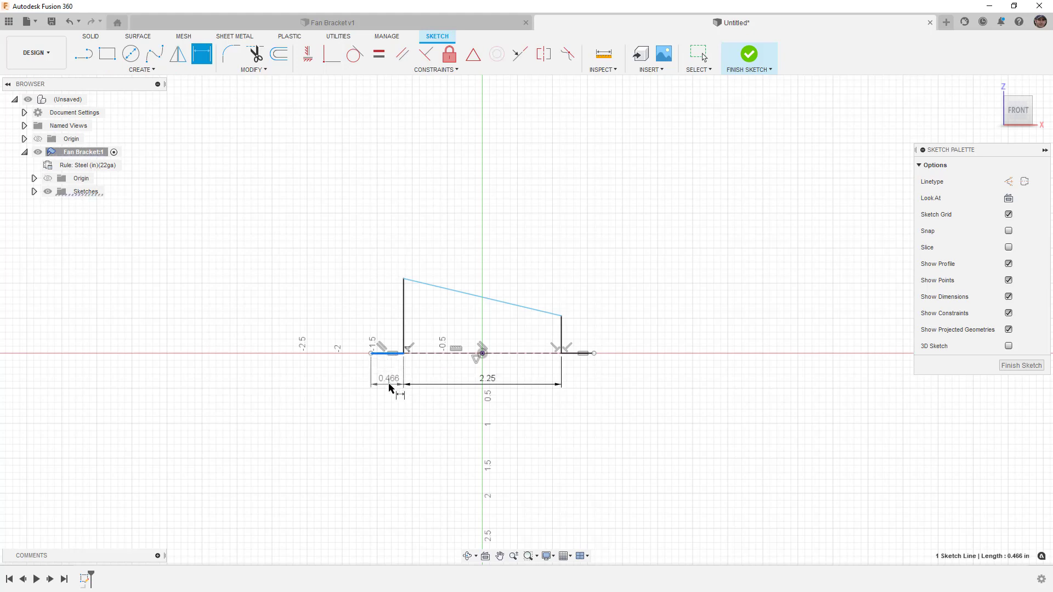
left_click(391, 389)
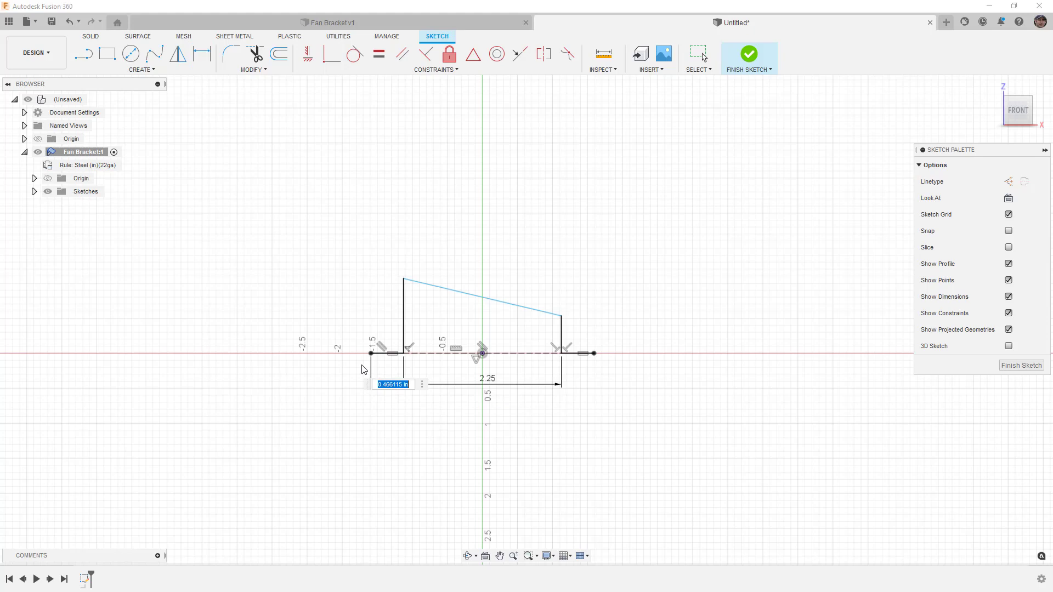
type("7/16")
key("Return")
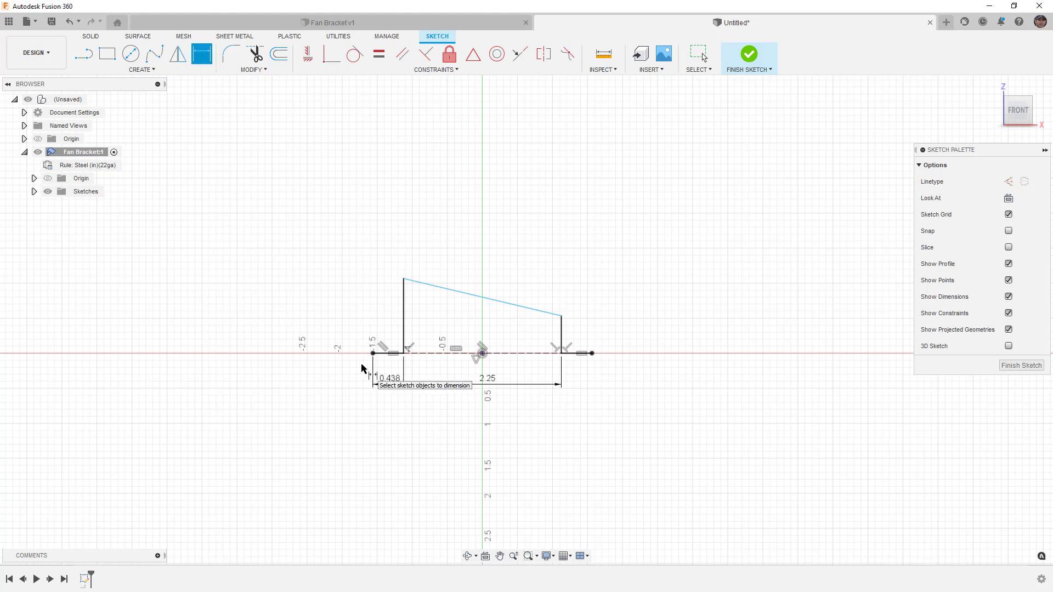
- Dimension the left vertical leg's height to 7/8 in
left_click(403, 301)
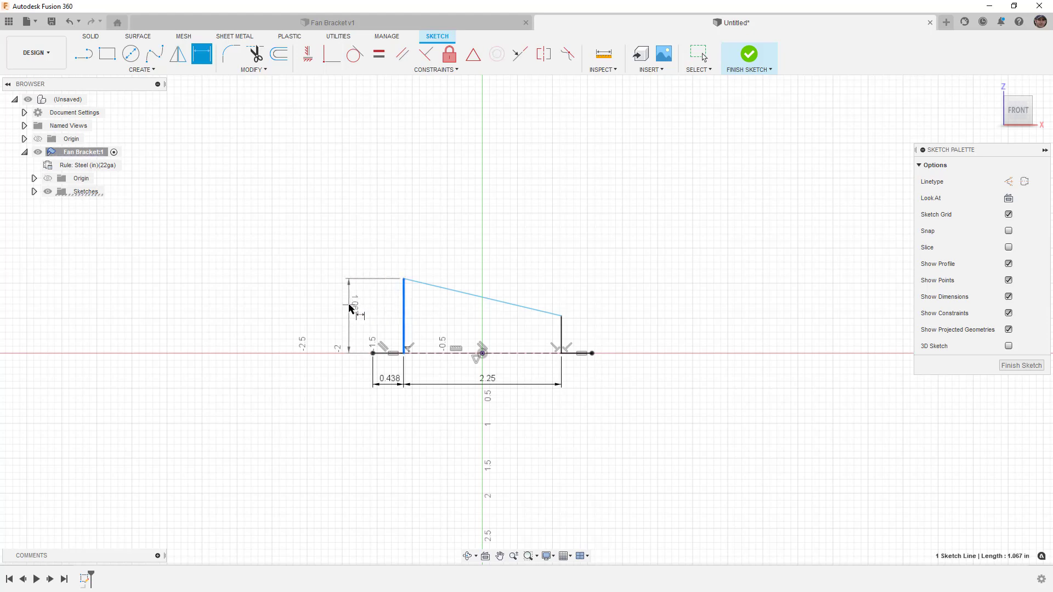
left_click(349, 311)
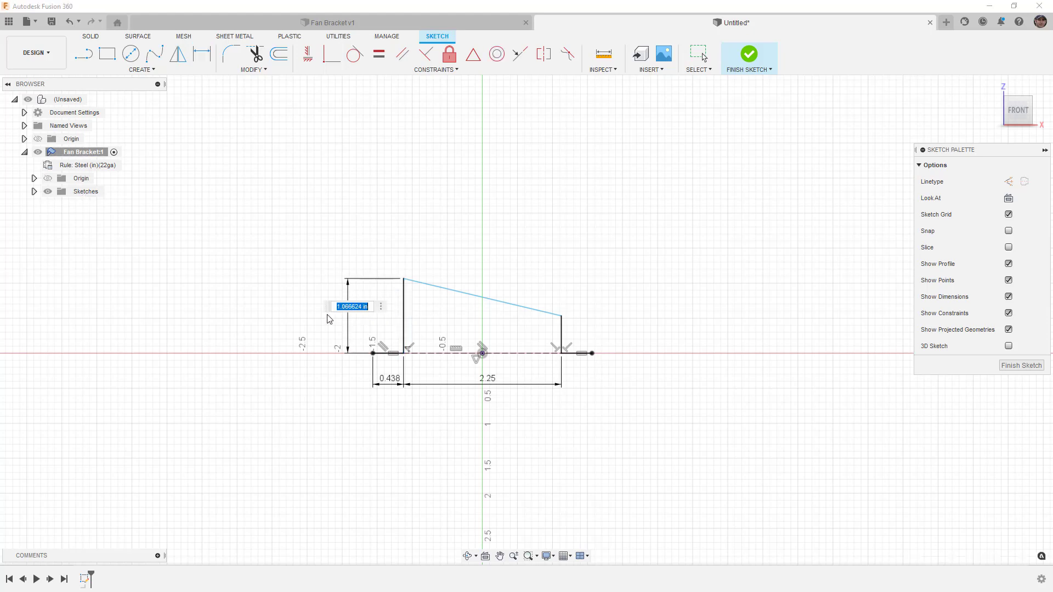
type("7/8")
key("Return")
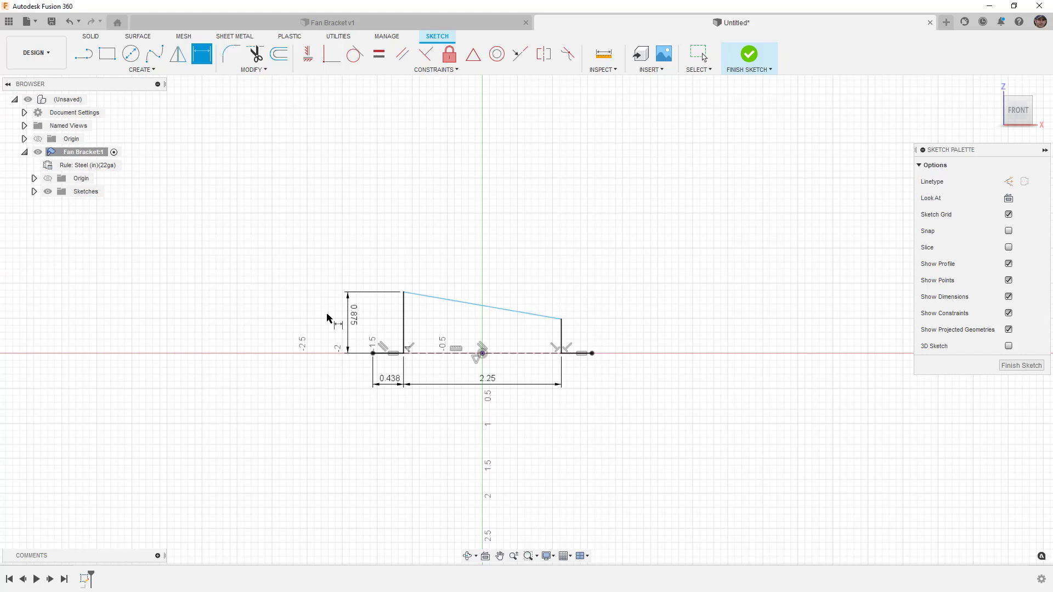
- Dimension the right vertical leg's height to 9/16 in and finish the sketch
left_click(560, 340)
left_click(618, 340)
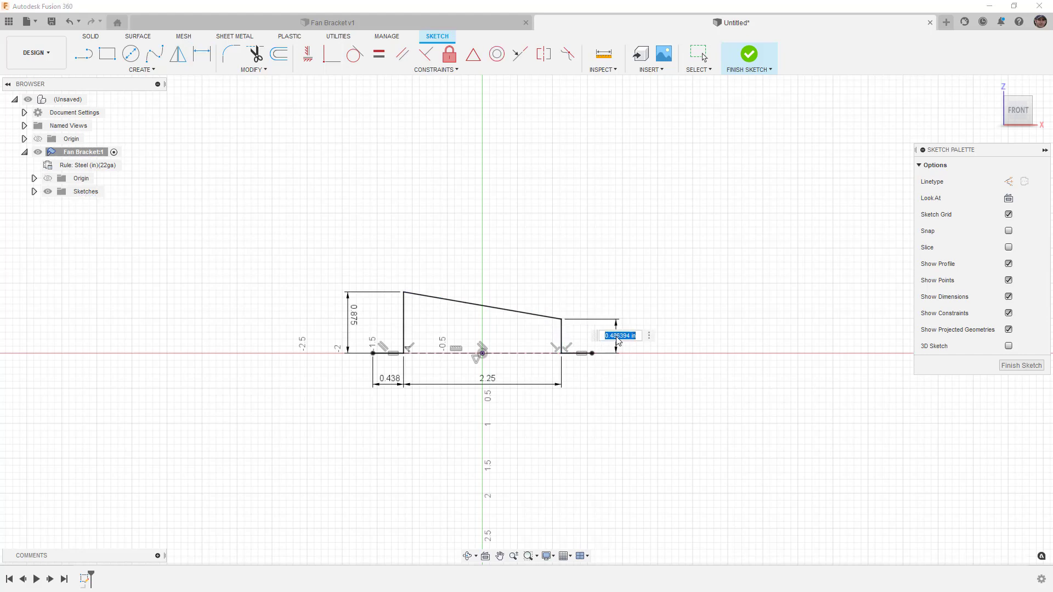
type("9/16")
key("Return")
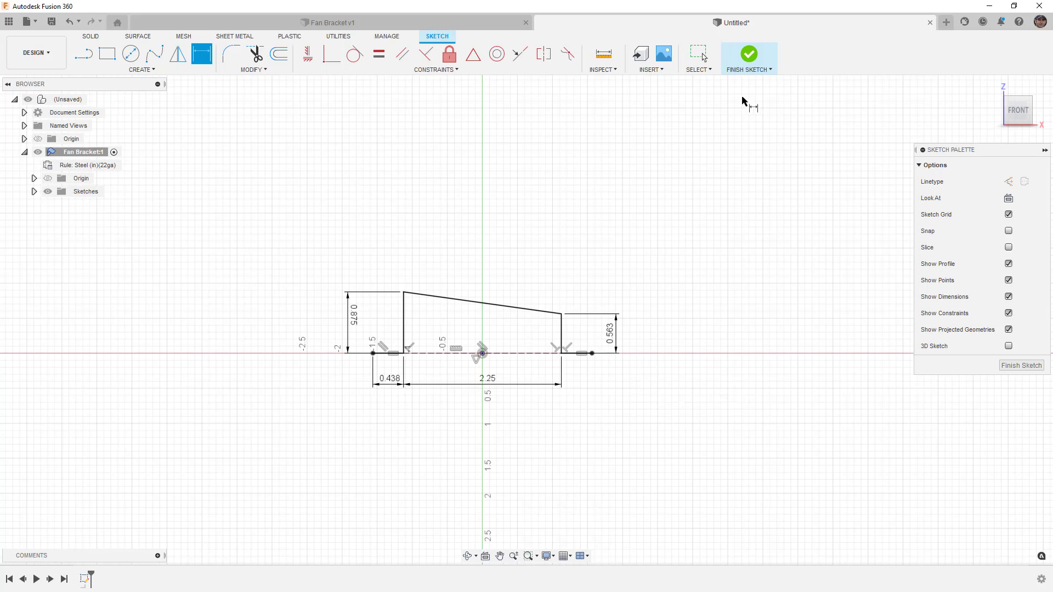
left_click(749, 55)
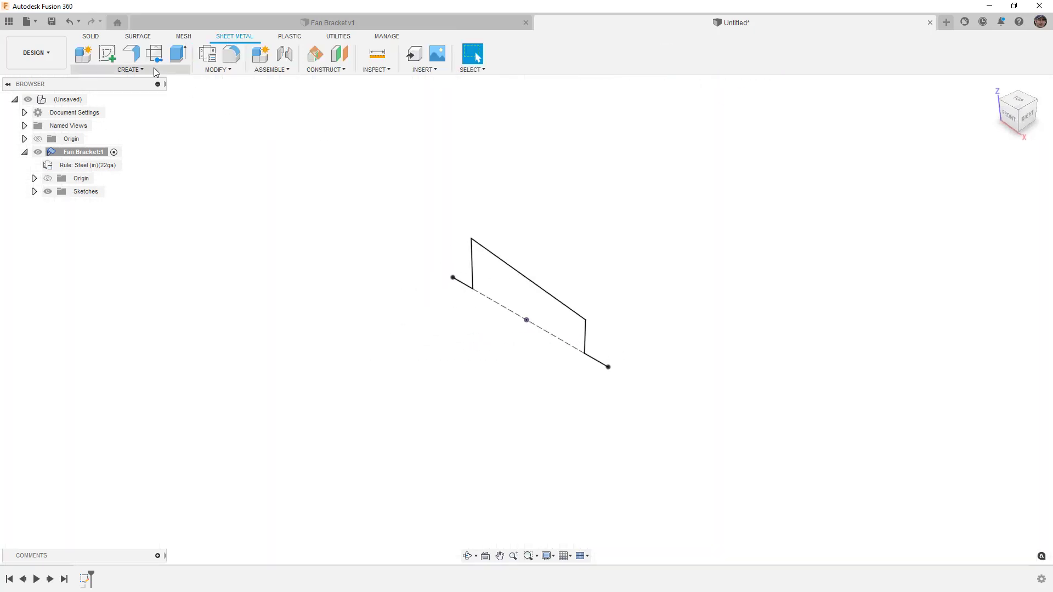
- Create a Flange as a new body from the chained open profile, symmetric with a distance of (2 3/16)/2 in
left_click(137, 60)
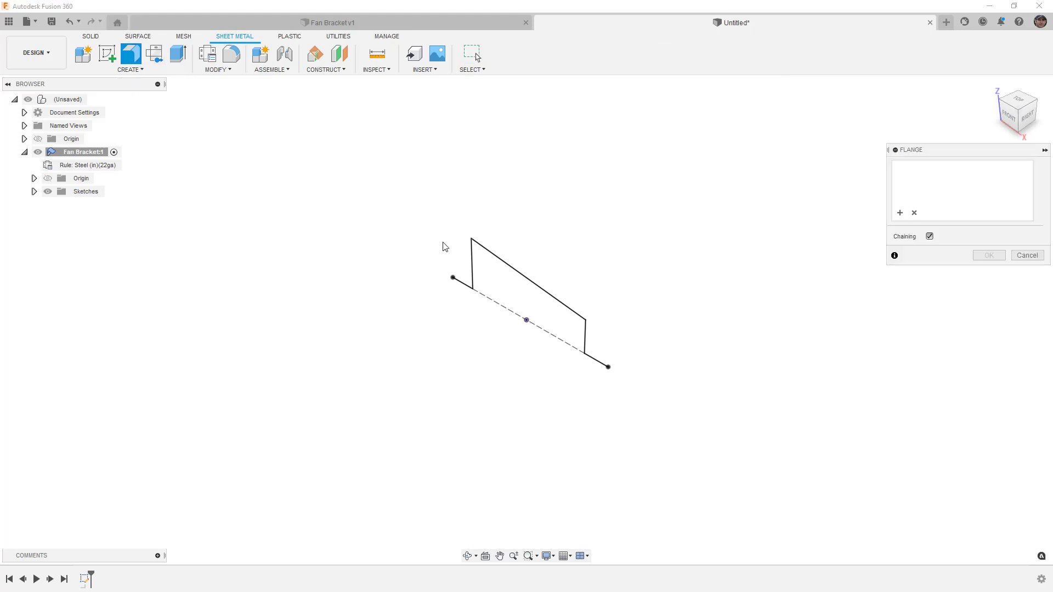
left_click(494, 254)
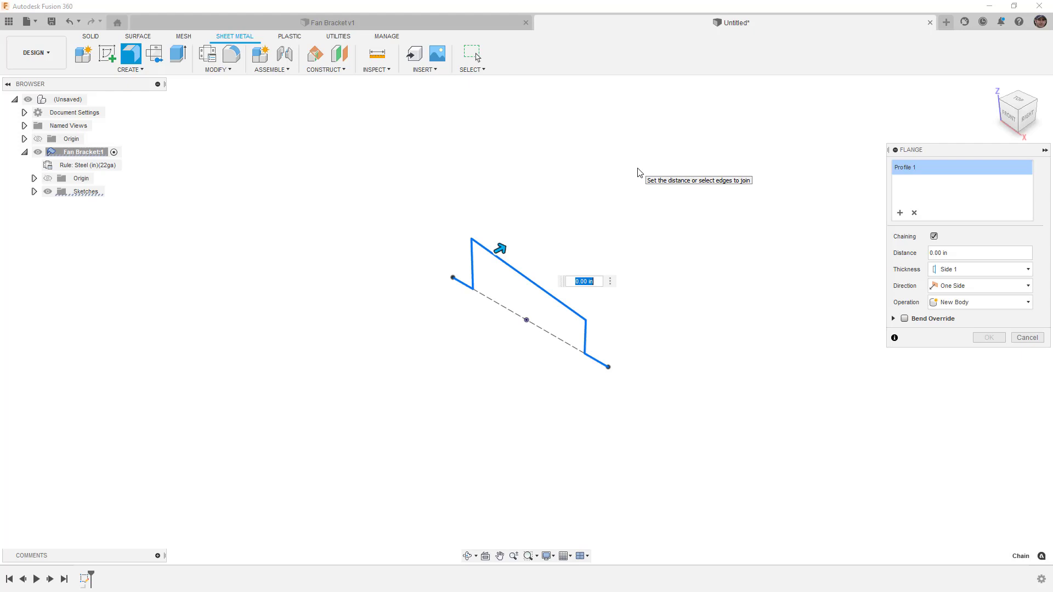
left_click(976, 286)
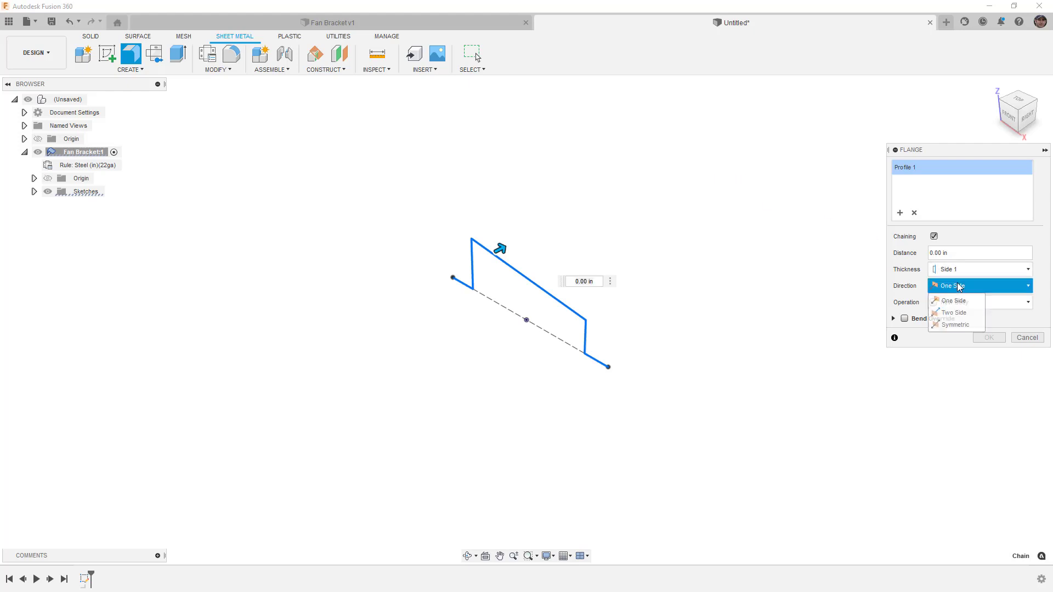
left_click(961, 325)
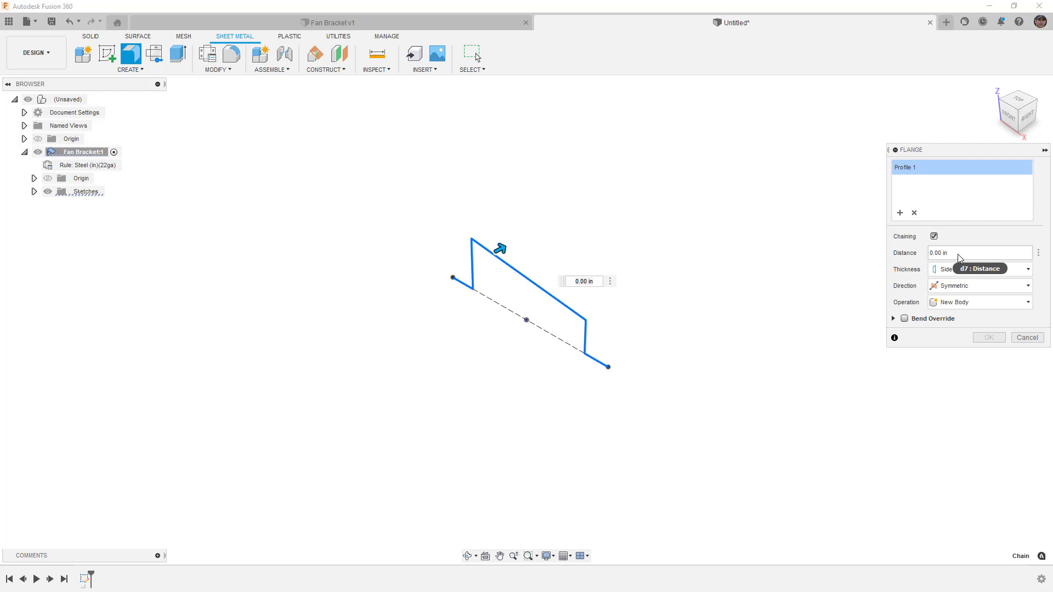
left_click(939, 254)
key("BackSpace")
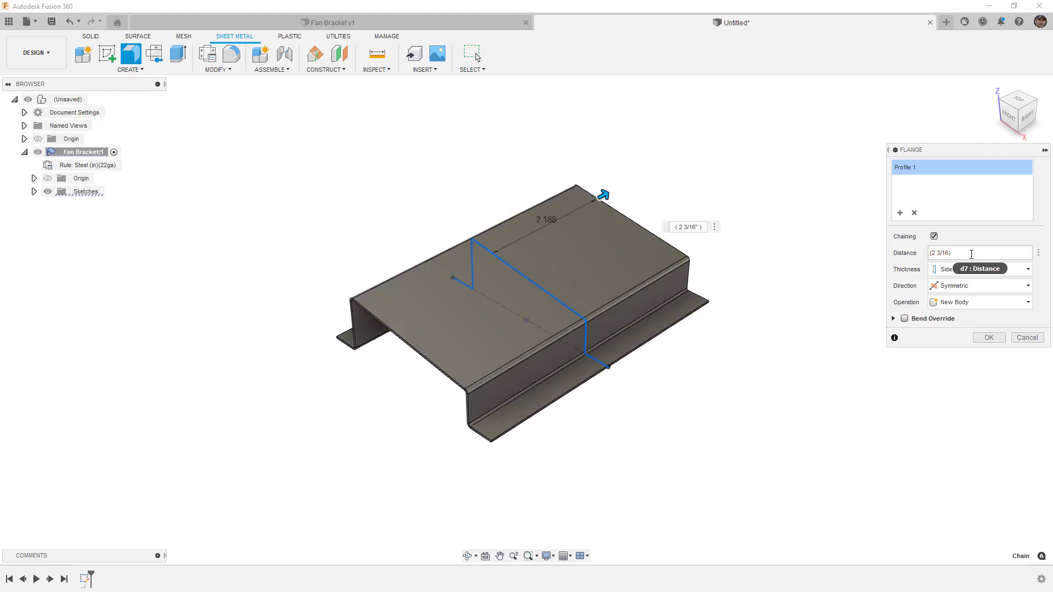
type("/2")
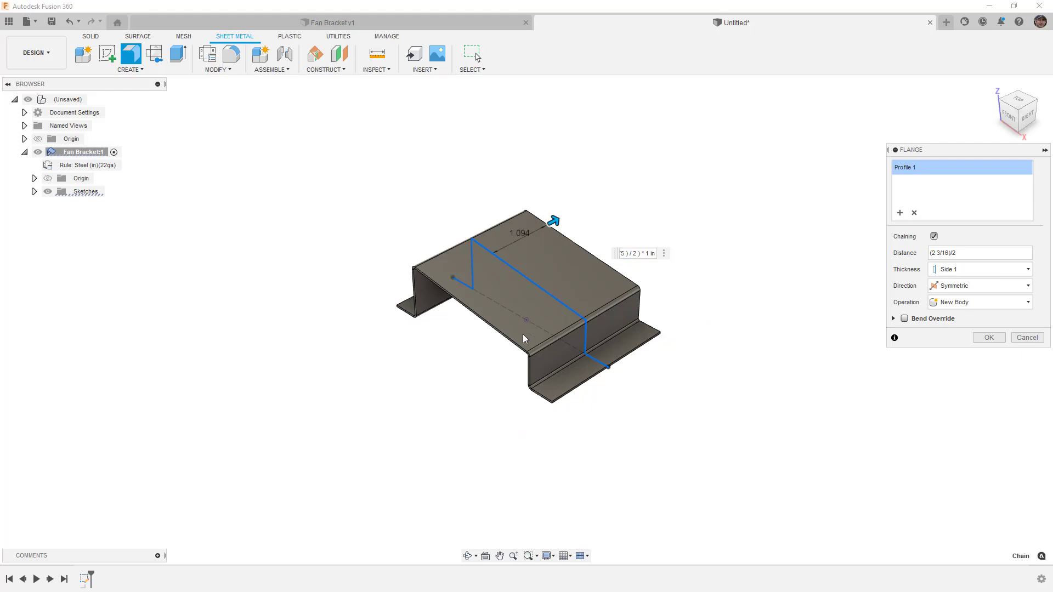
left_click(998, 338)
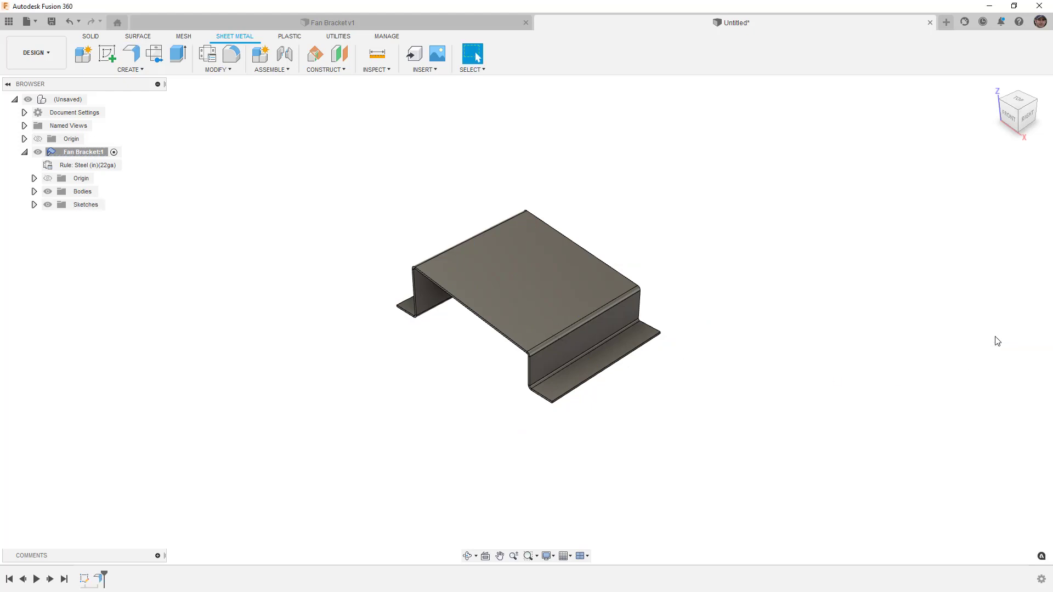
- Start a Flange on the front edge of the sloped top face with the bend position set to Adjacent
middle_click_drag(614, 364, 640, 350, "shift")
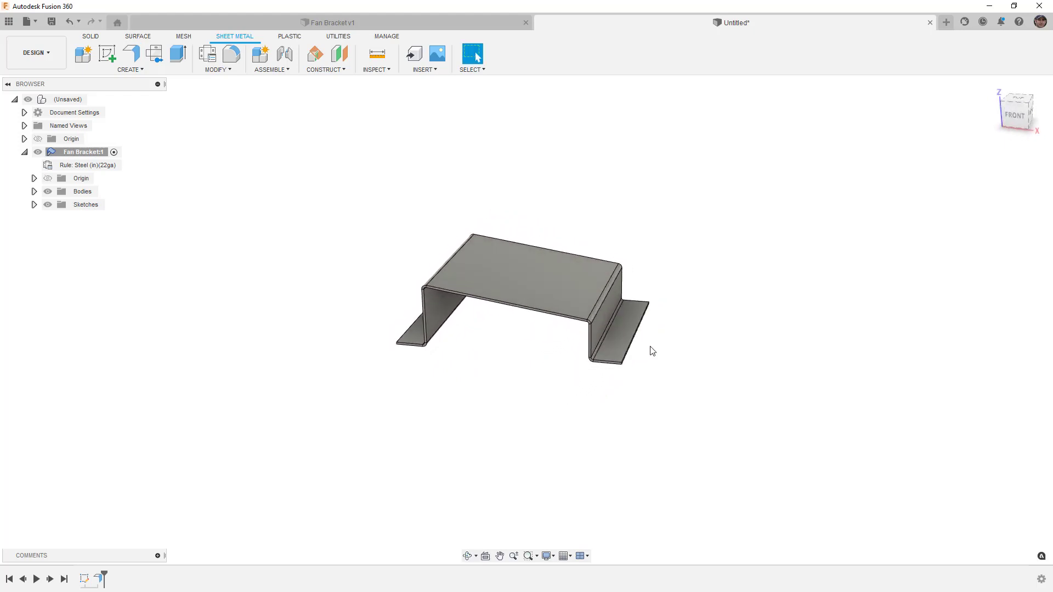
left_click(564, 320)
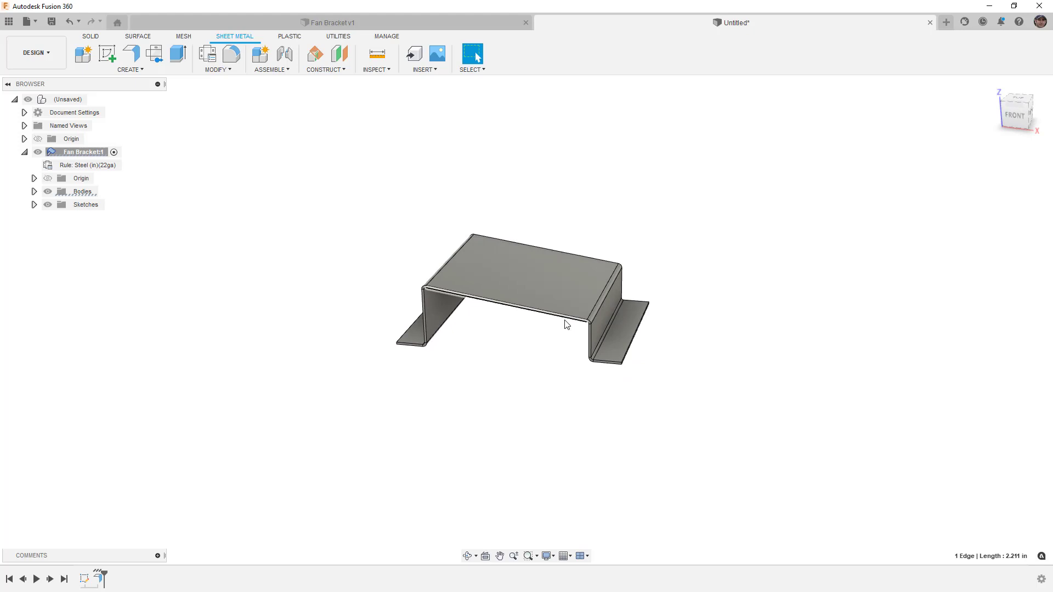
left_click(137, 53)
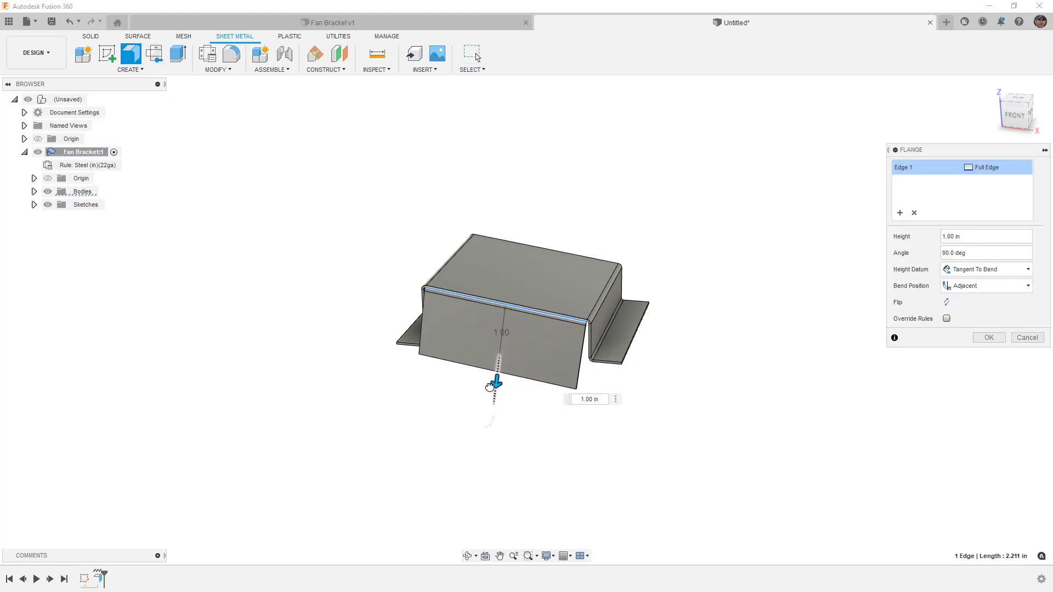
middle_click_drag(426, 337, 577, 288, "shift")
scroll(564, 357, "up", 5)
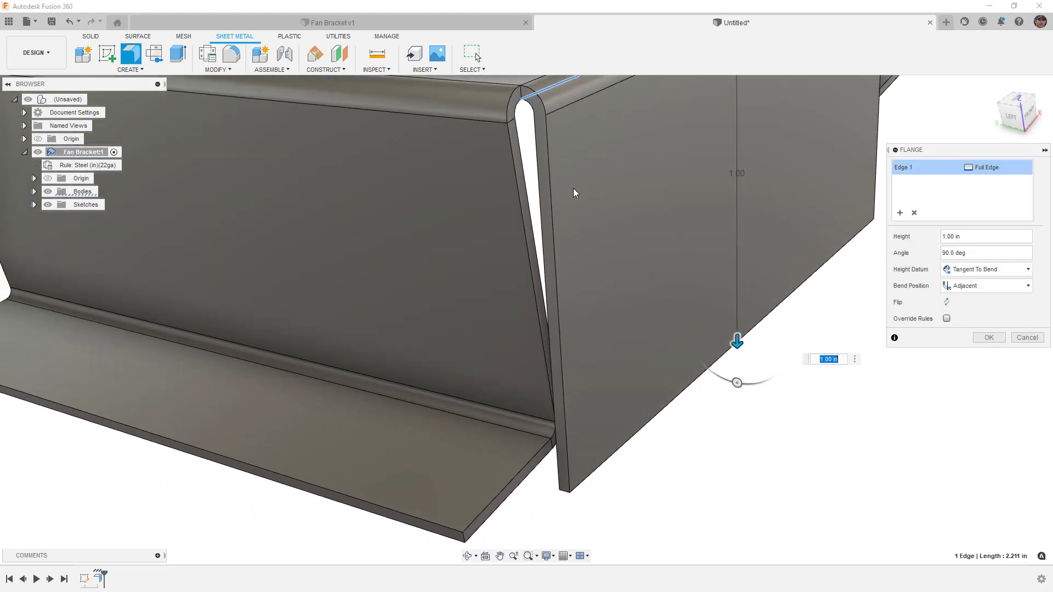
left_click(985, 285)
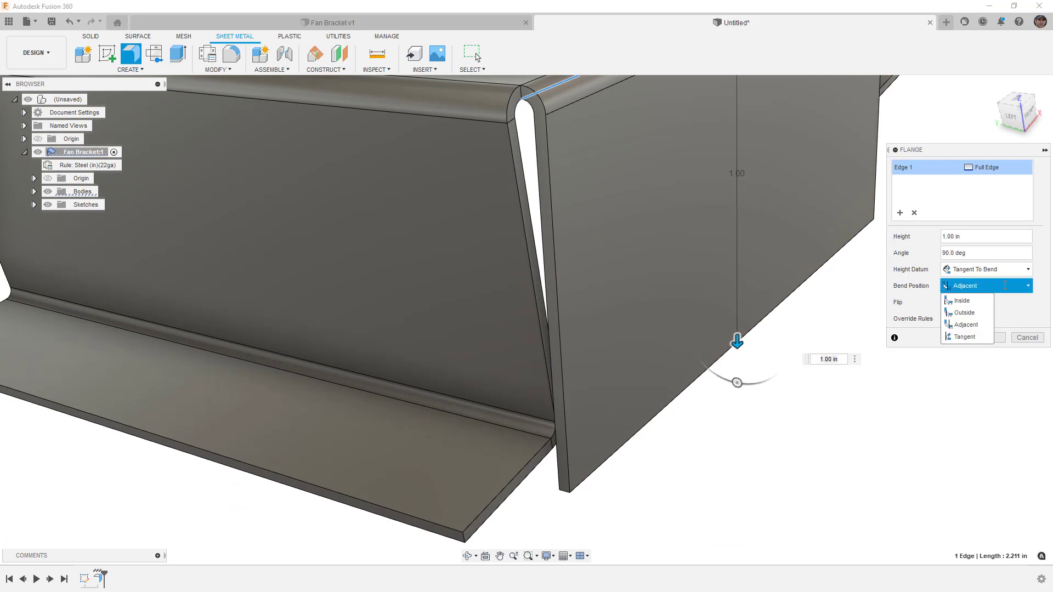
left_click(972, 327)
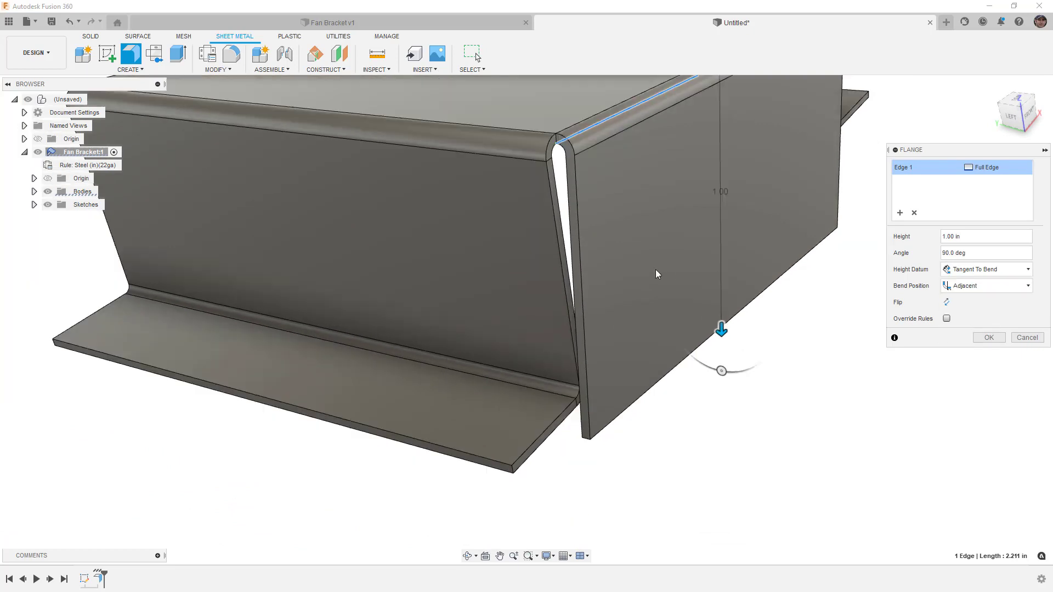
scroll(656, 269, "down", 3)
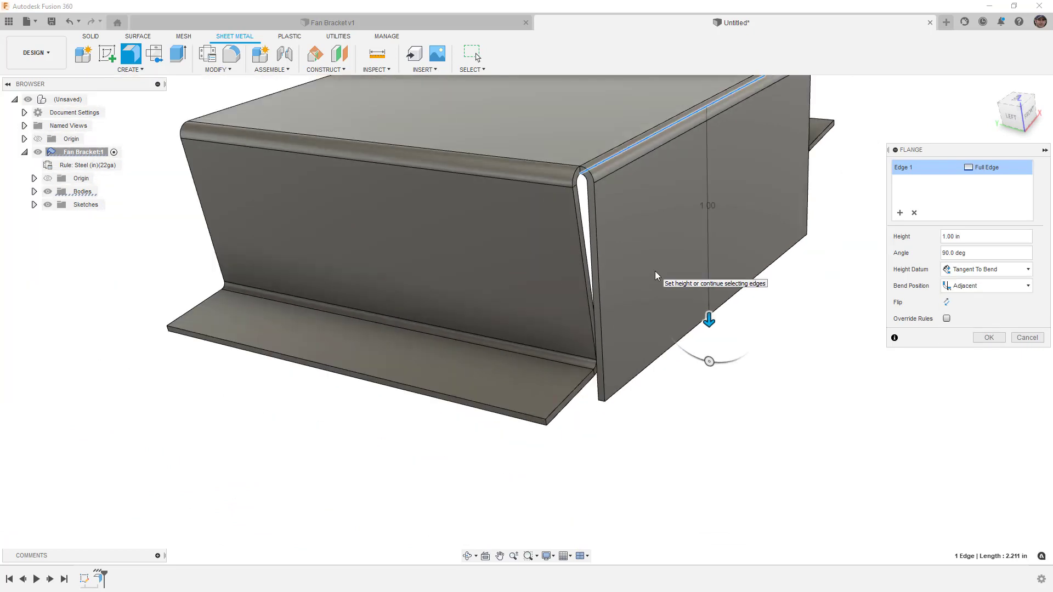
- Try the Inside bend position on the front flange and return it to Adjacent
left_click(987, 285)
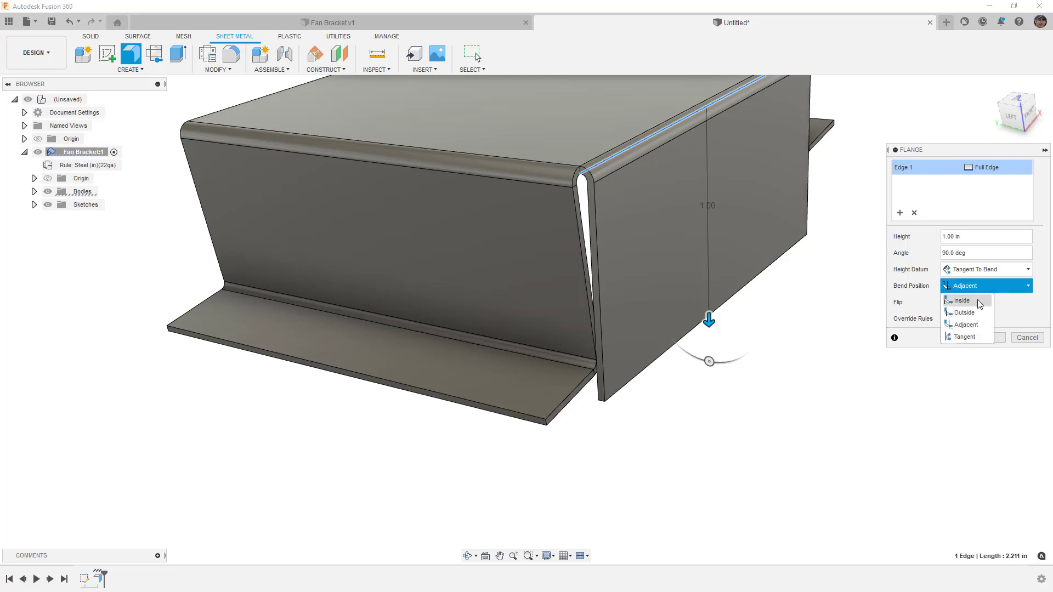
left_click(979, 303)
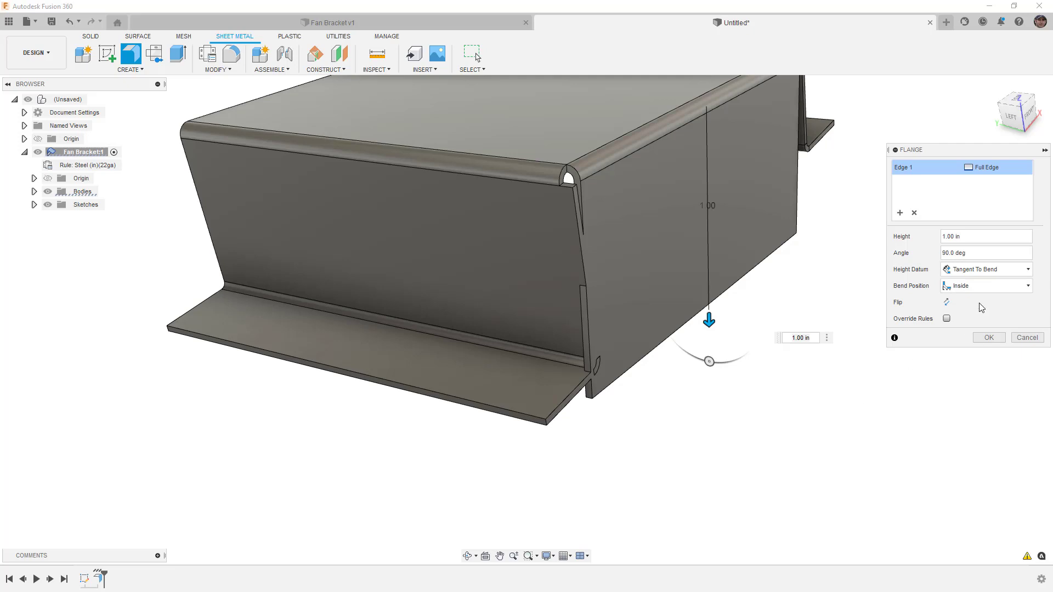
left_click(987, 286)
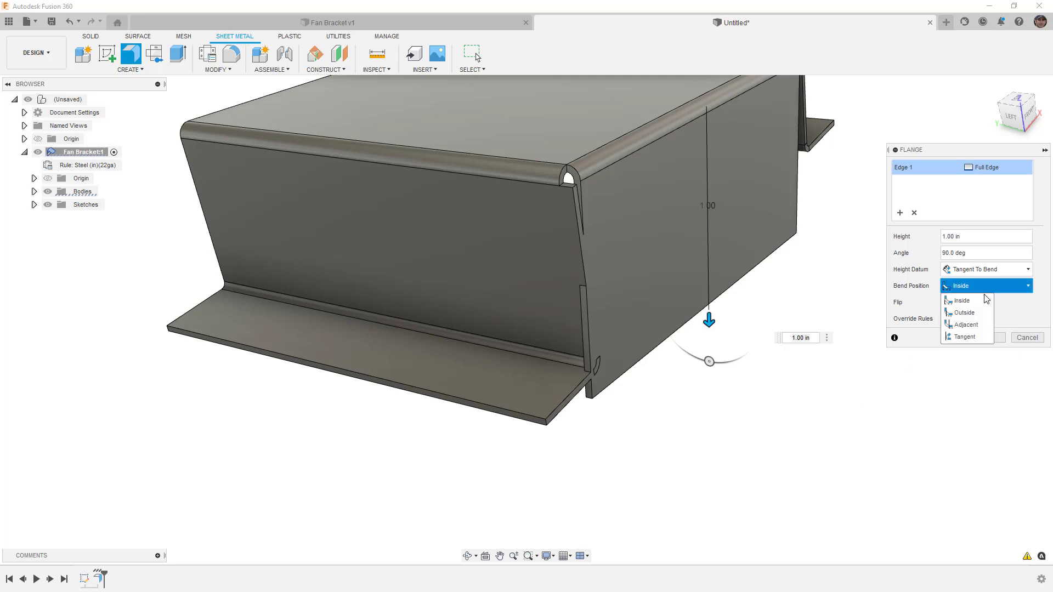
left_click(979, 325)
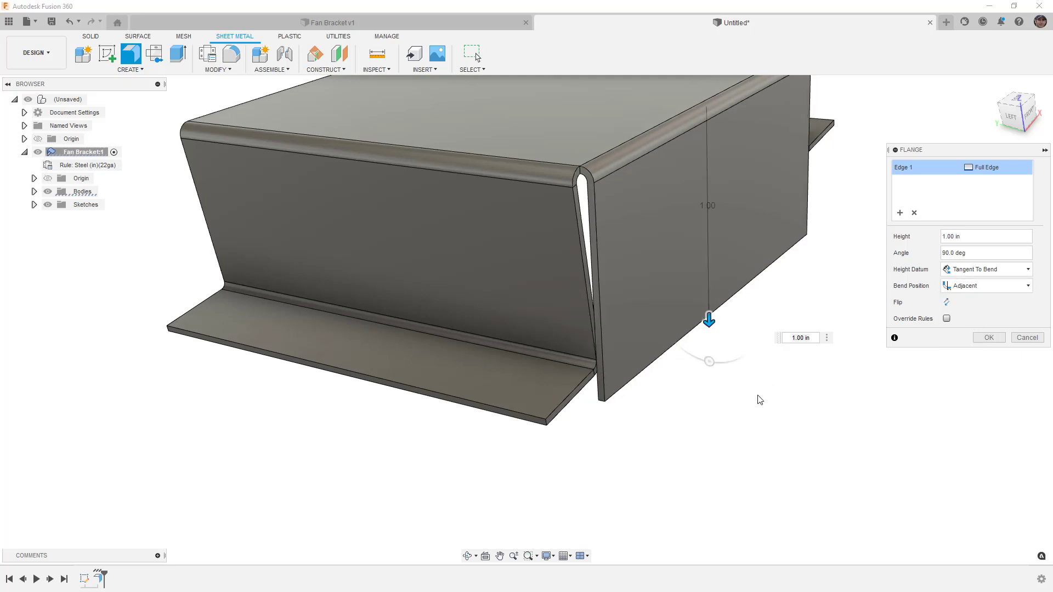
- Examine the previewed front flange from the side and front, and review its edge width, height datum and rule override options
middle_click_drag(756, 399, 775, 391, "shift")
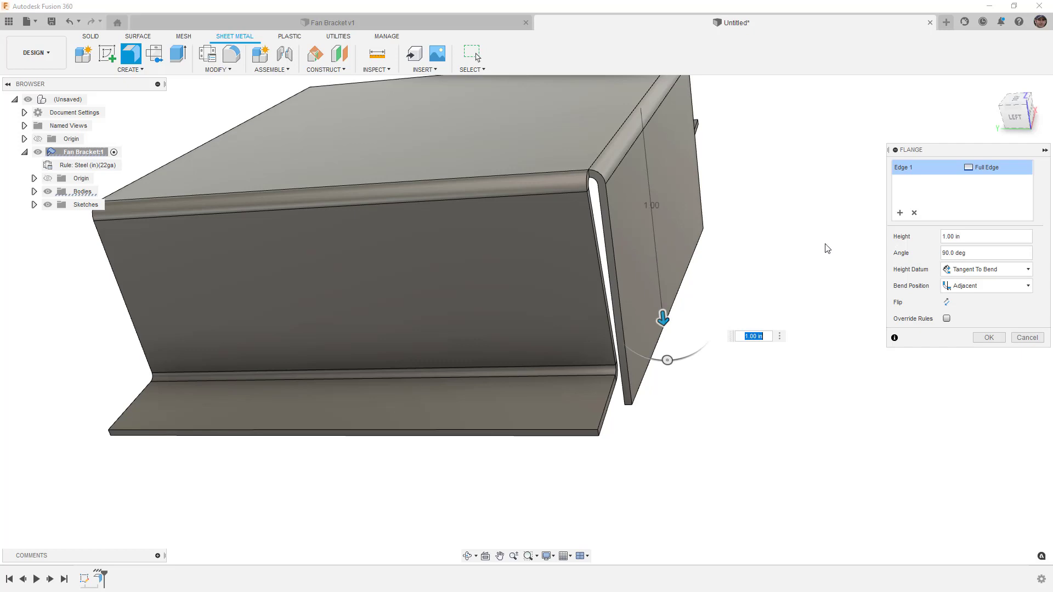
middle_click_drag(731, 245, 834, 241, "shift")
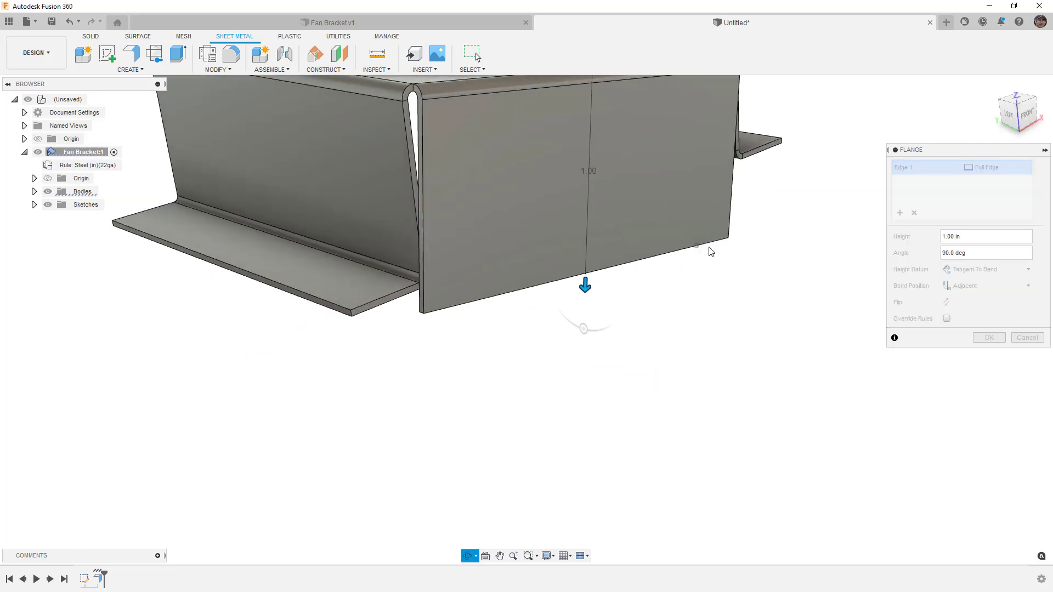
left_click(1031, 113)
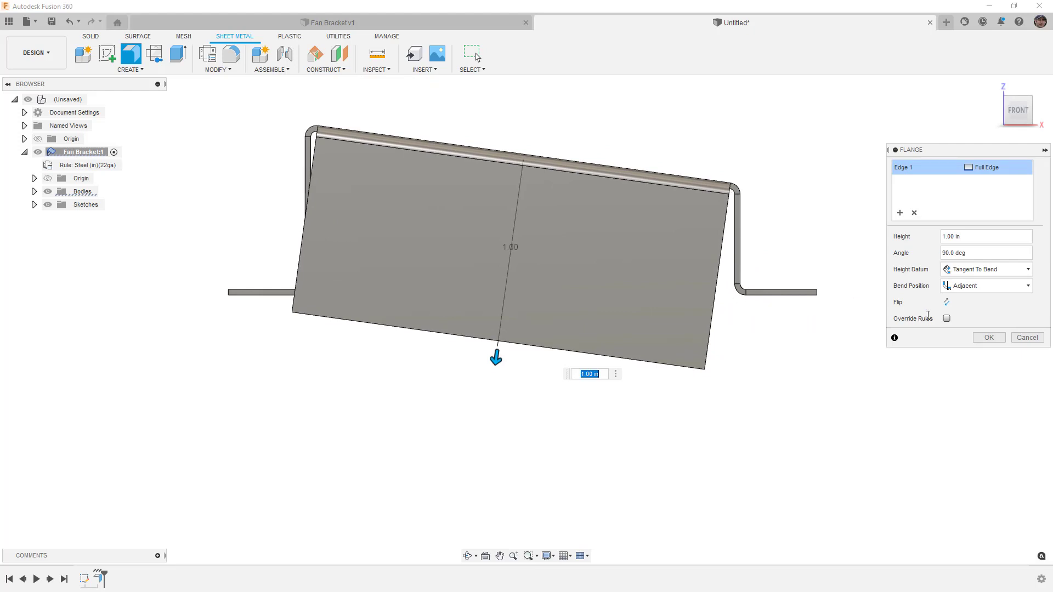
left_click(986, 168)
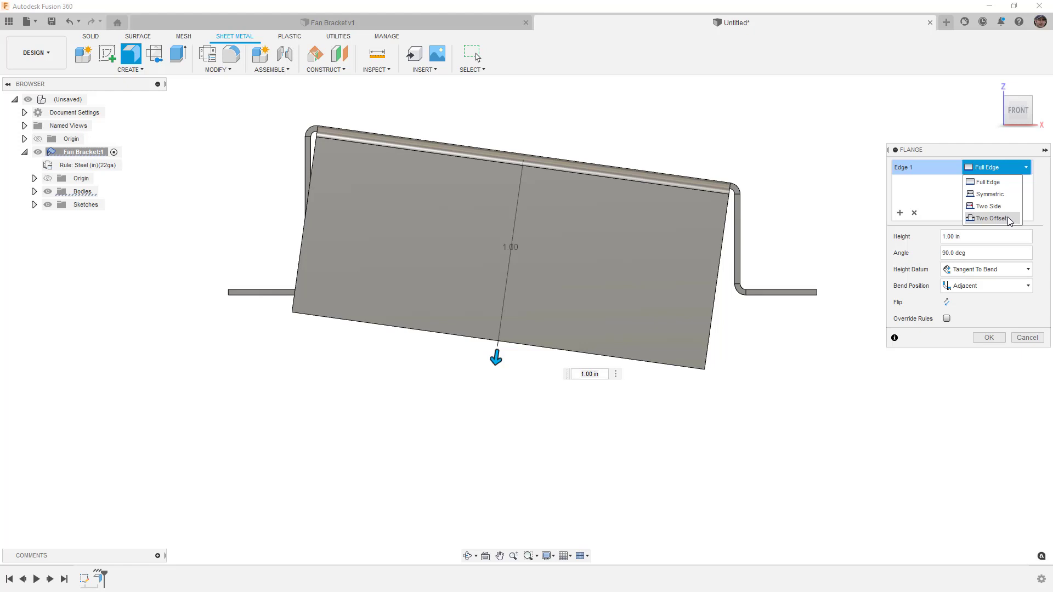
left_click(926, 242)
left_click(985, 268)
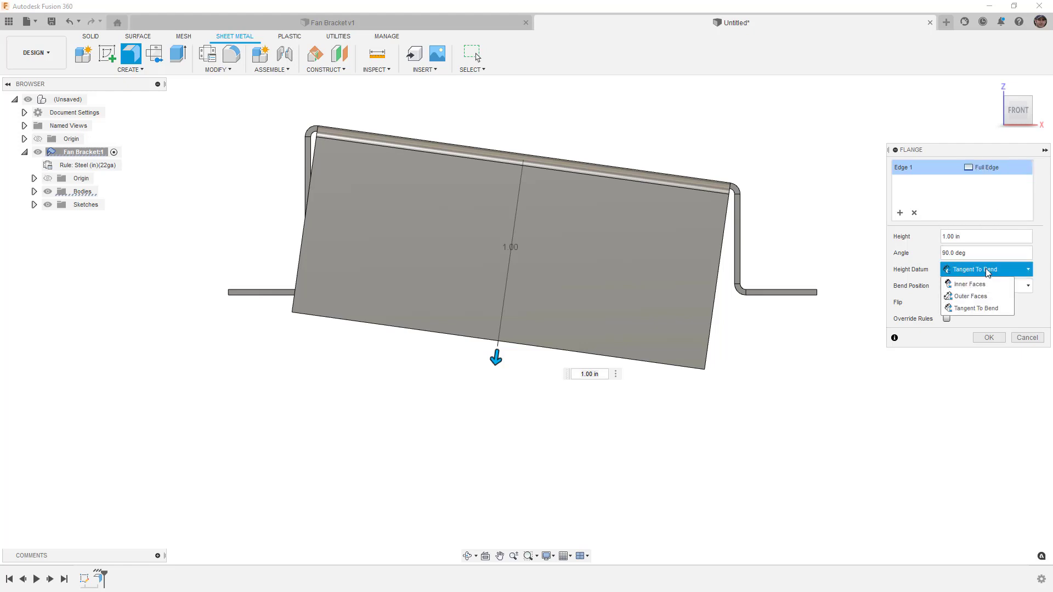
left_click(977, 308)
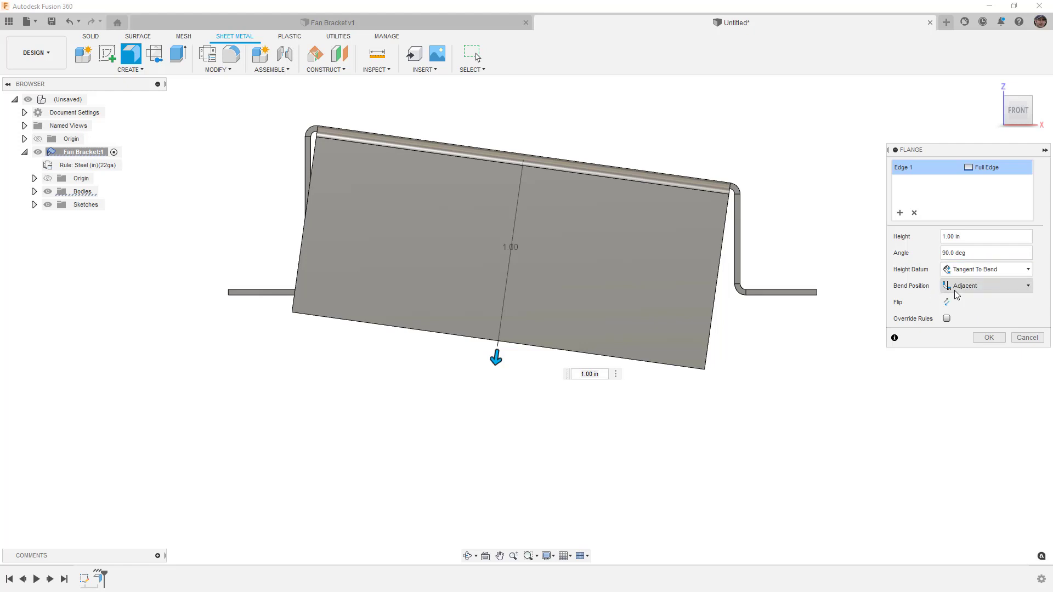
left_click(946, 318)
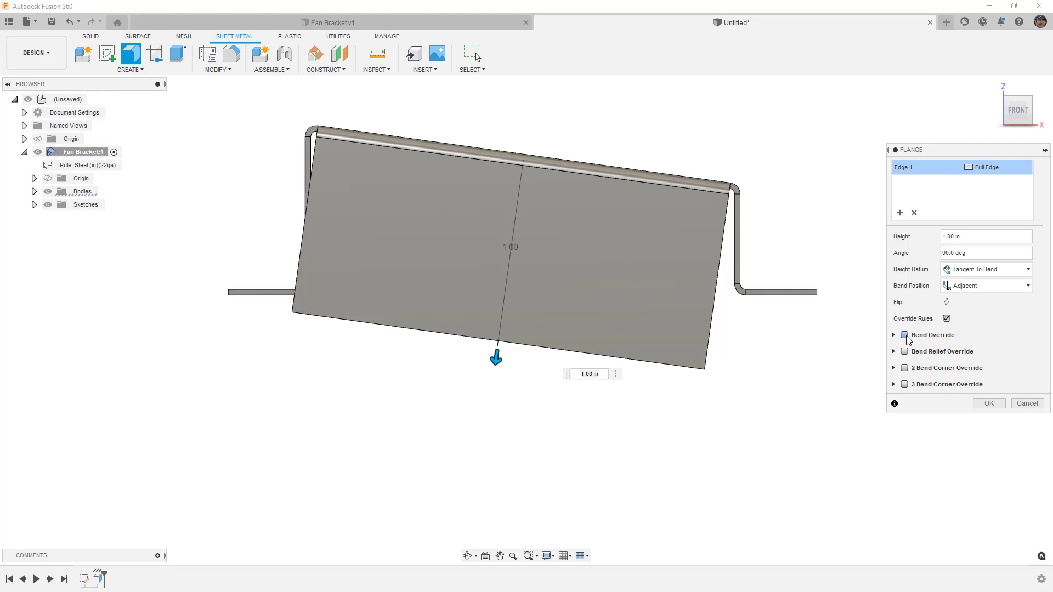
left_click(947, 320)
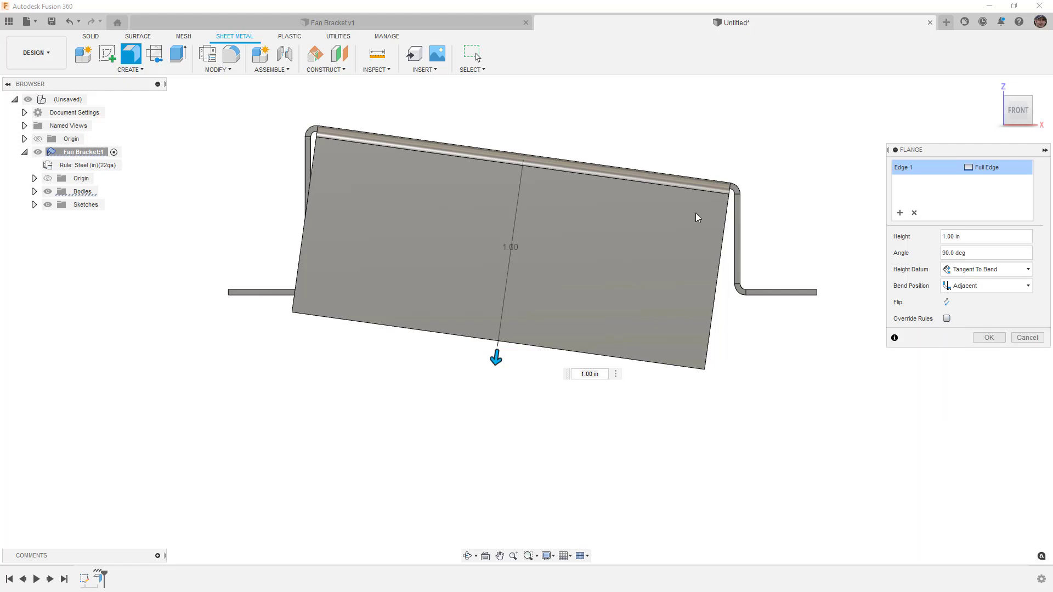
- Try a symmetric width on the front flange, restore Full Edge, and create it with a 1.00 in height at 90 degrees
left_click(982, 168)
left_click(987, 193)
mouse_move(741, 190)
left_mouse_down()
mouse_move(665, 176)
mouse_move(740, 188)
mouse_move(682, 180)
mouse_move(739, 190)
mouse_move(720, 187)
left_mouse_up()
left_click(997, 170)
left_click(1002, 183)
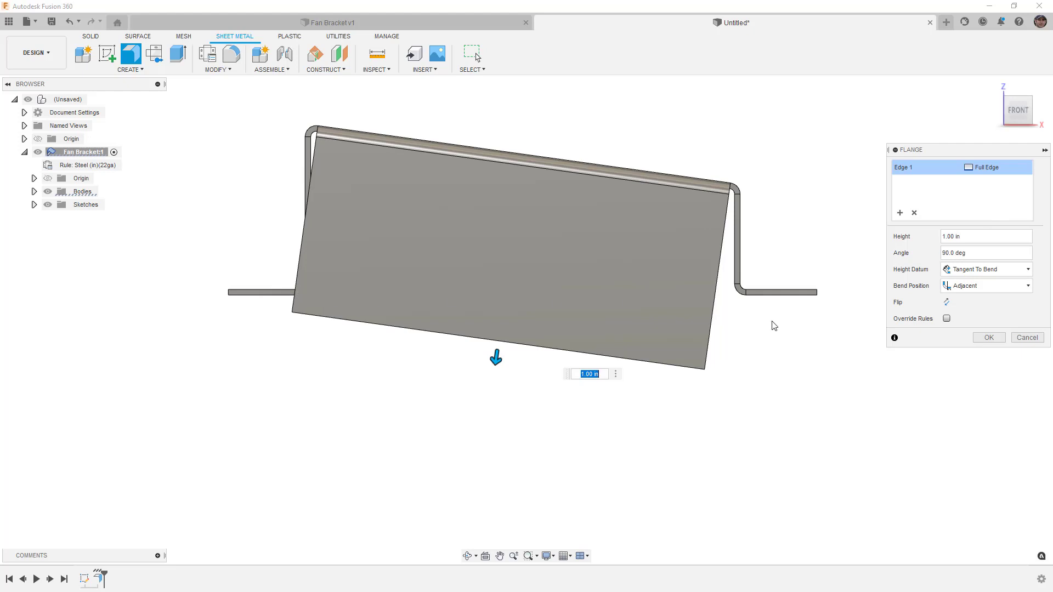
left_click(988, 339)
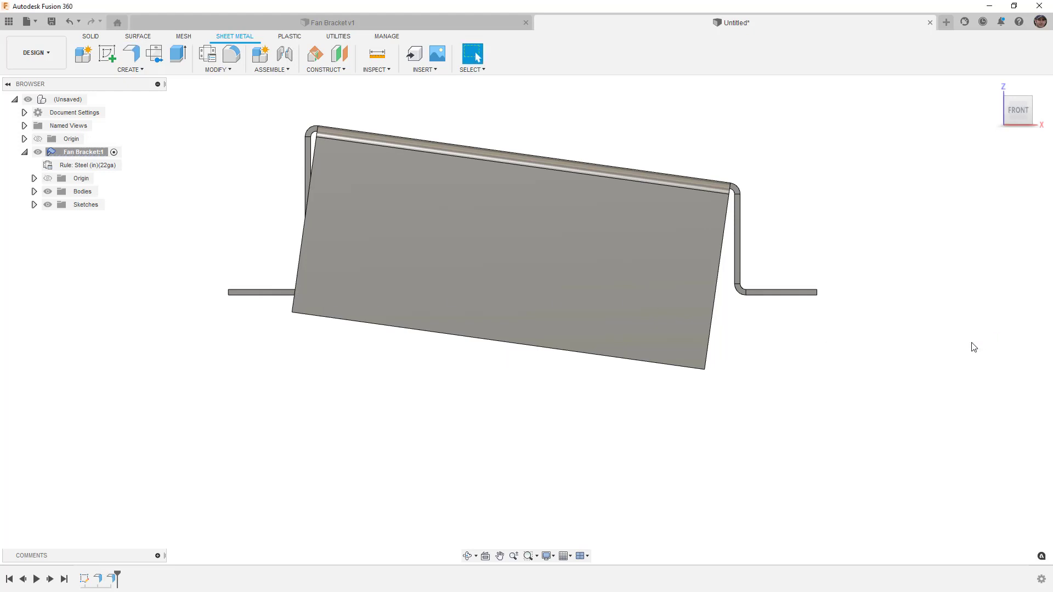
- Sketch on the front flange's face two vertical lines down from its upper corners, joined by a horizontal line level with the origin
left_click(514, 243)
right_click(514, 243)
left_click(521, 301)
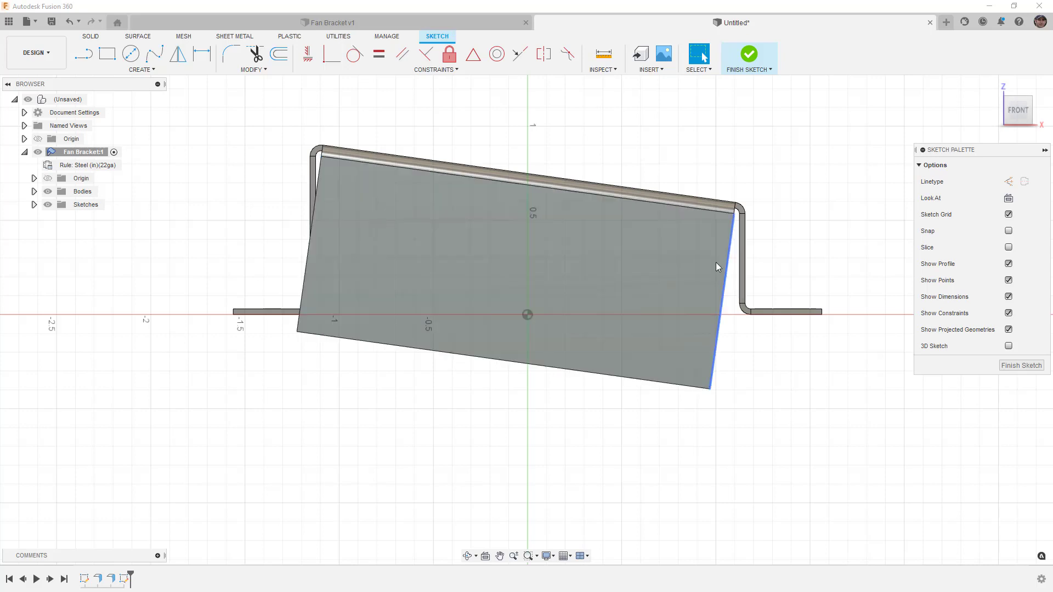
left_click(83, 54)
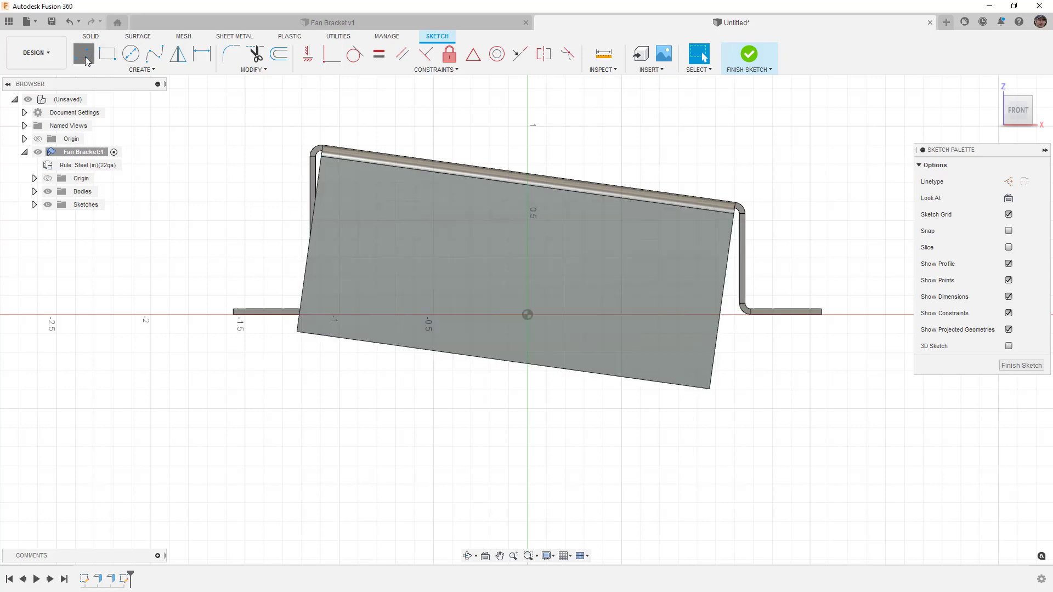
left_click(322, 156)
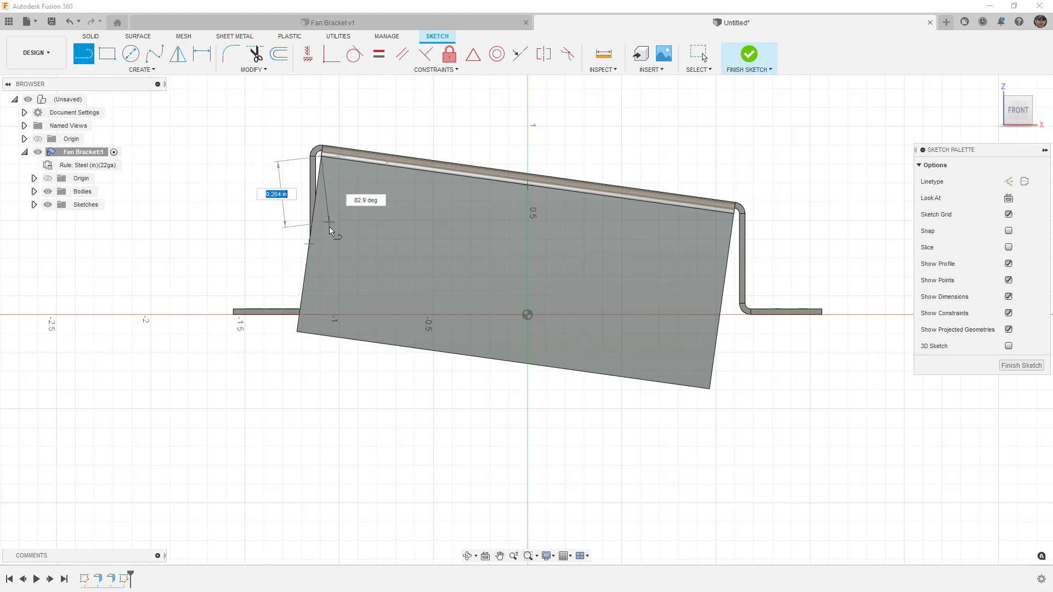
left_click(322, 315)
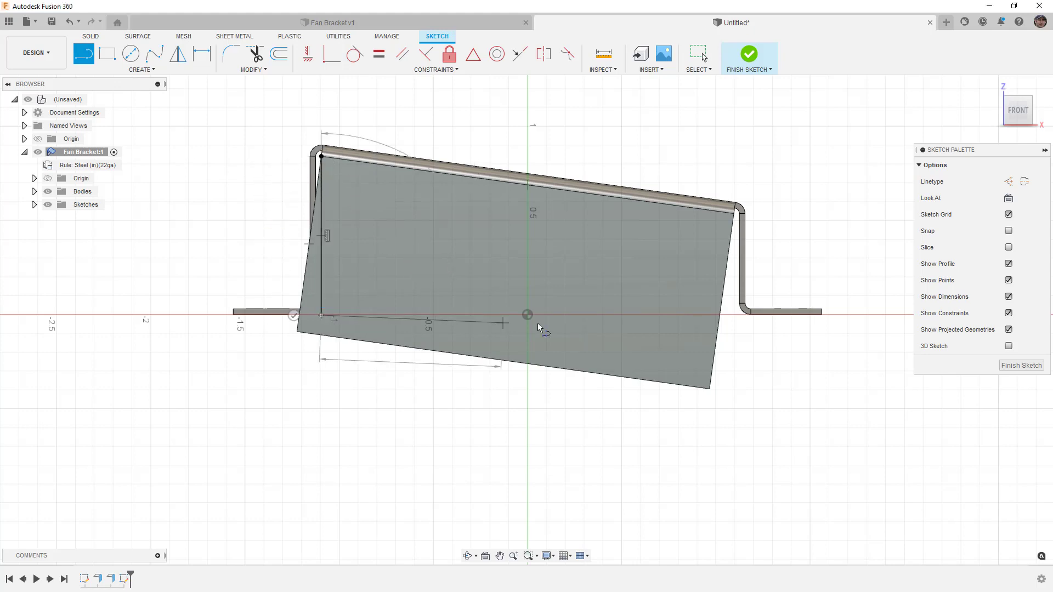
left_click(735, 316)
left_click(734, 214)
- Constrain the right sketch line vertical and the bottom line coincident with the origin, and finish the sketch
left_click(307, 53)
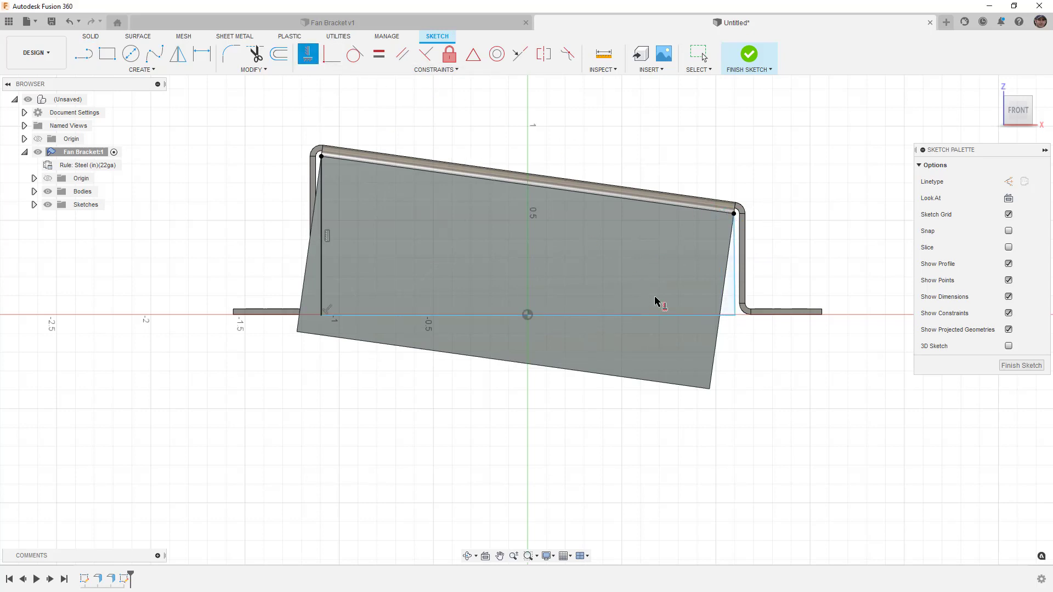
left_click(735, 263)
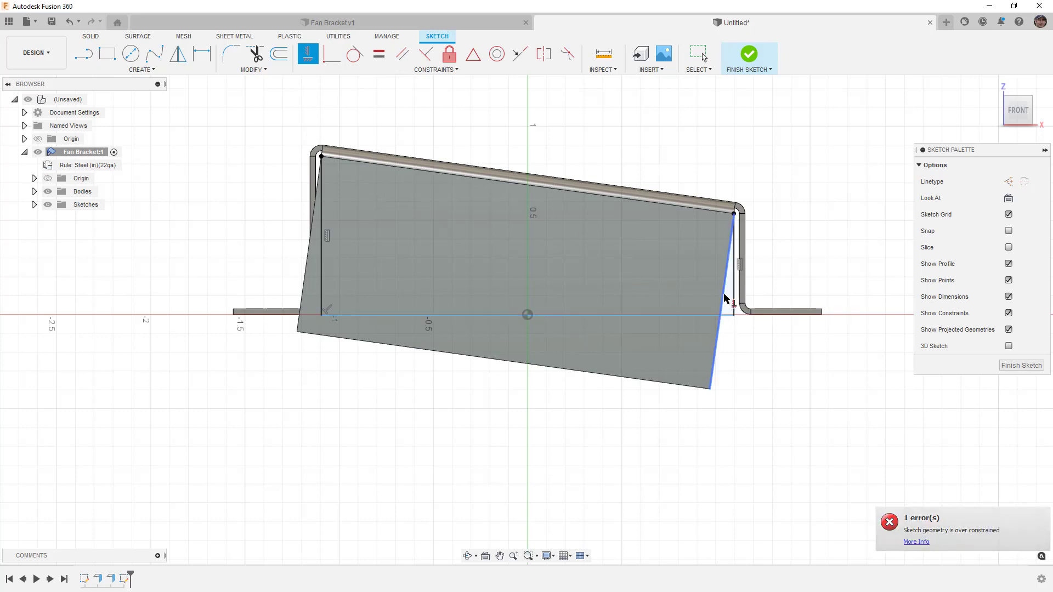
left_click(331, 54)
left_click(546, 315)
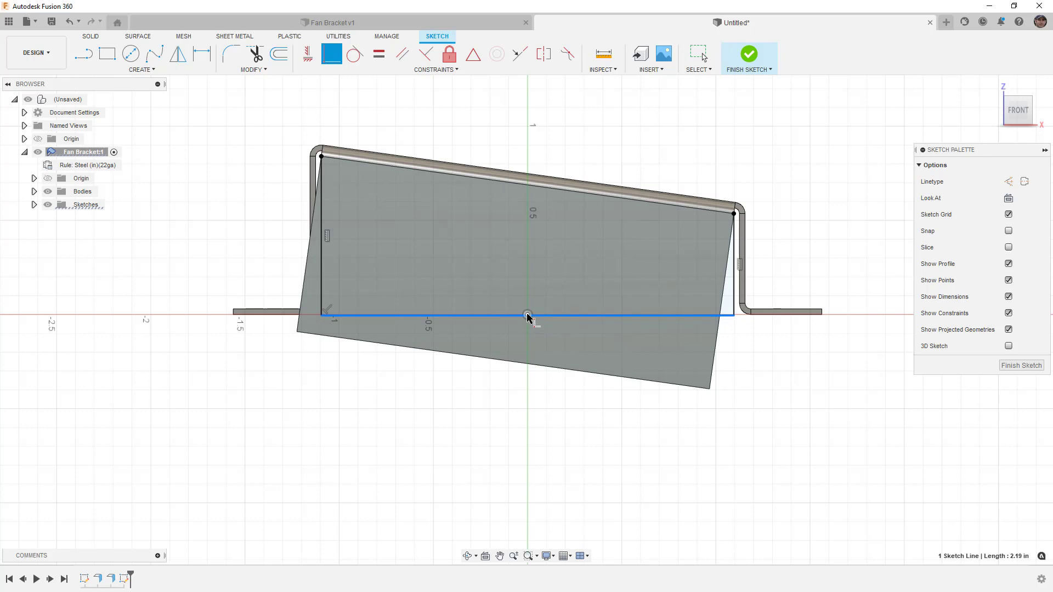
left_click(527, 315)
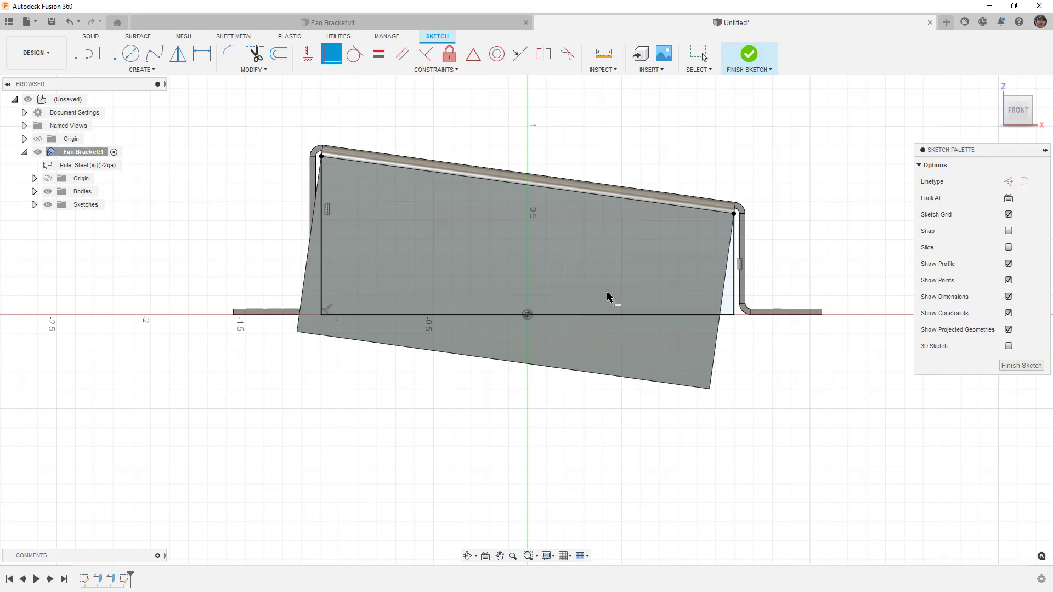
left_click(749, 54)
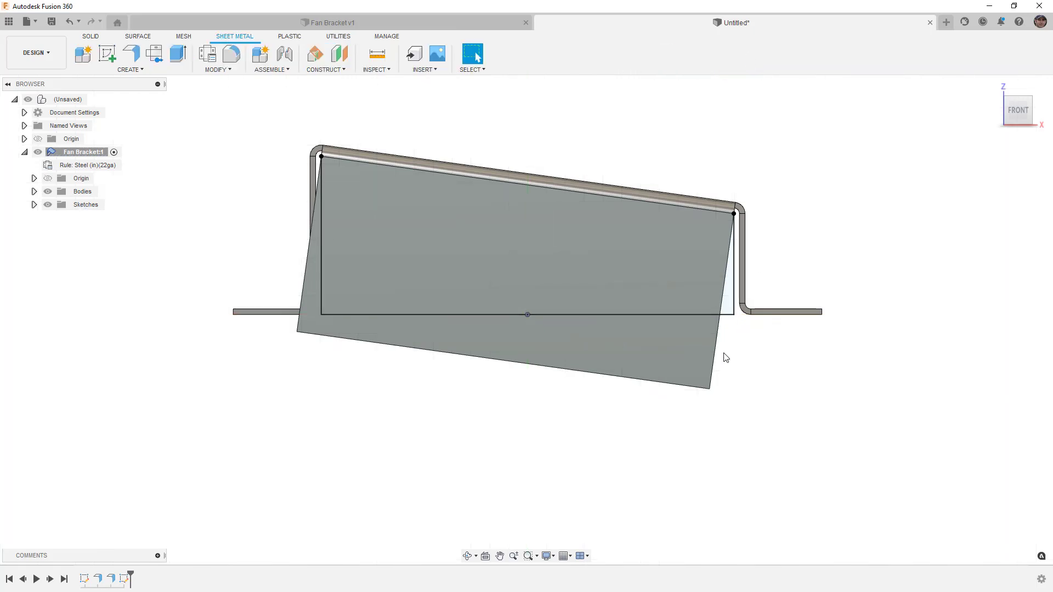
- Cut away the front flange material outside the sketched outline, extruding the profile To Object at the flange's inner face
left_click(657, 355)
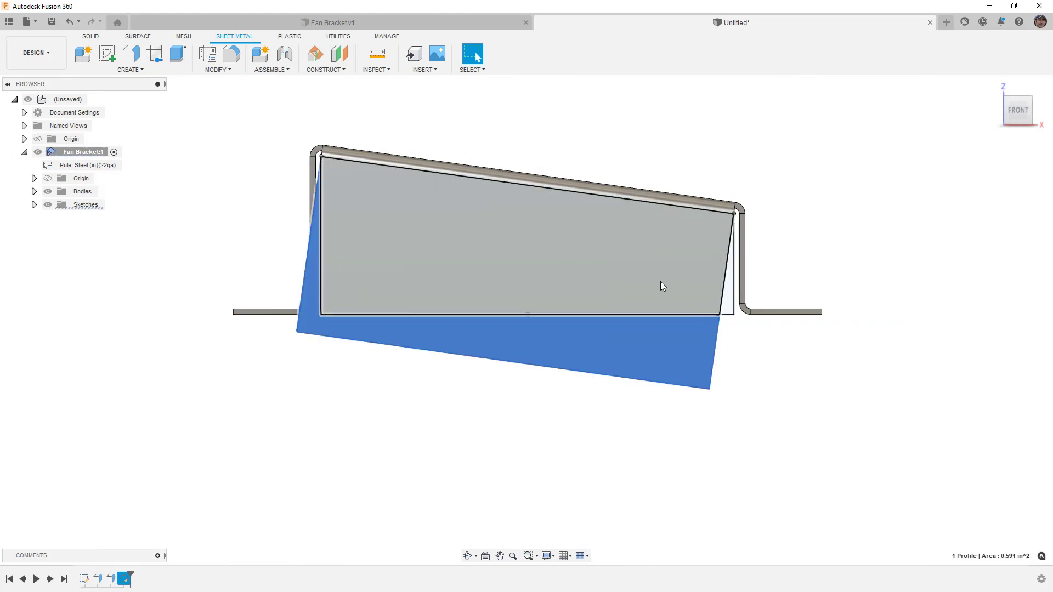
left_click(178, 53)
middle_click_drag(335, 234, 466, 235, "shift")
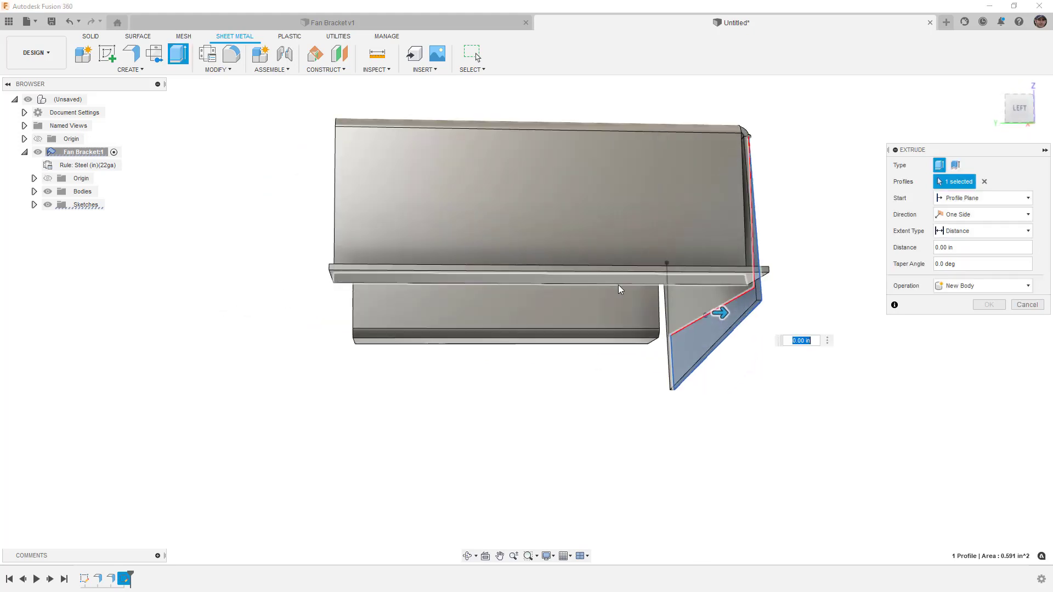
scroll(752, 296, "up", 3)
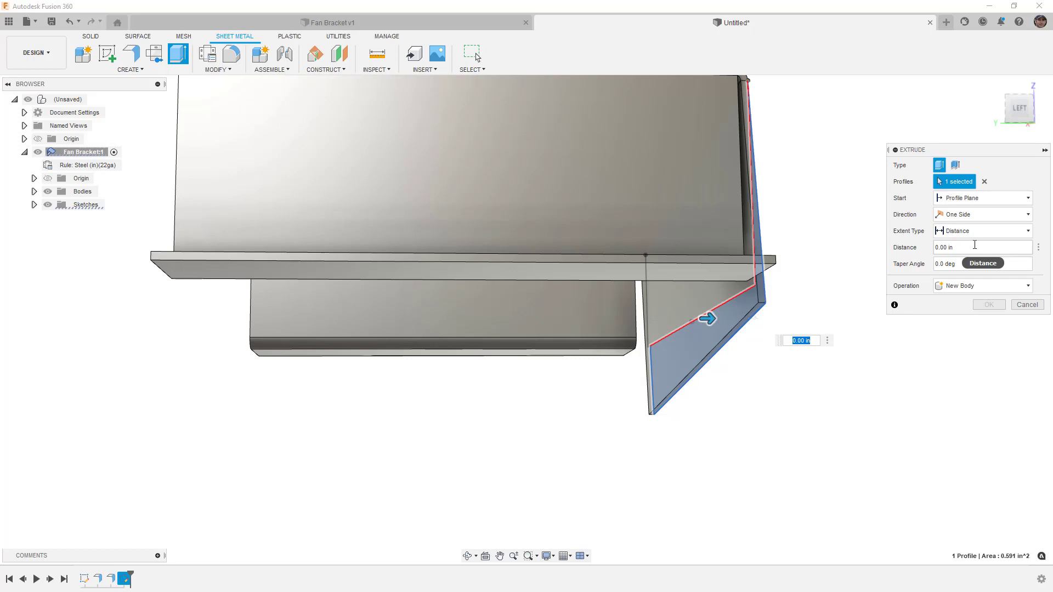
left_click(978, 231)
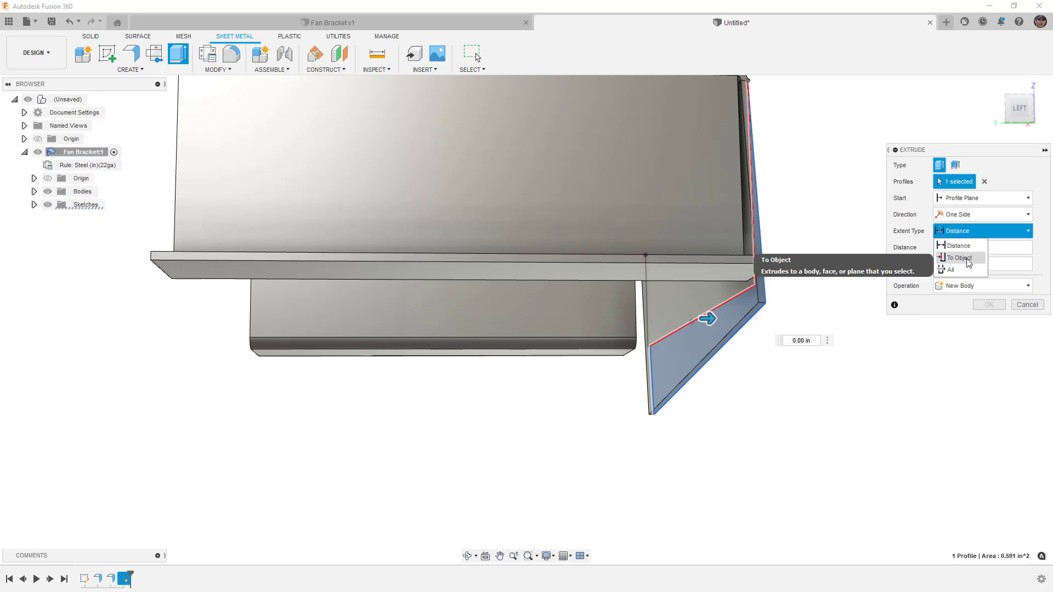
left_click(967, 260)
left_click(730, 326)
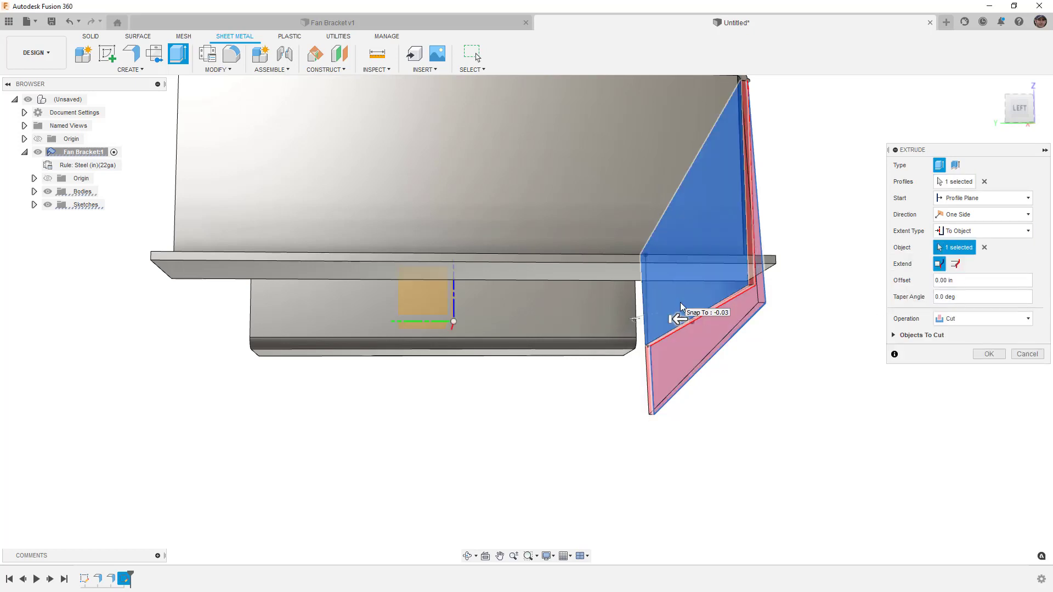
left_click(986, 355)
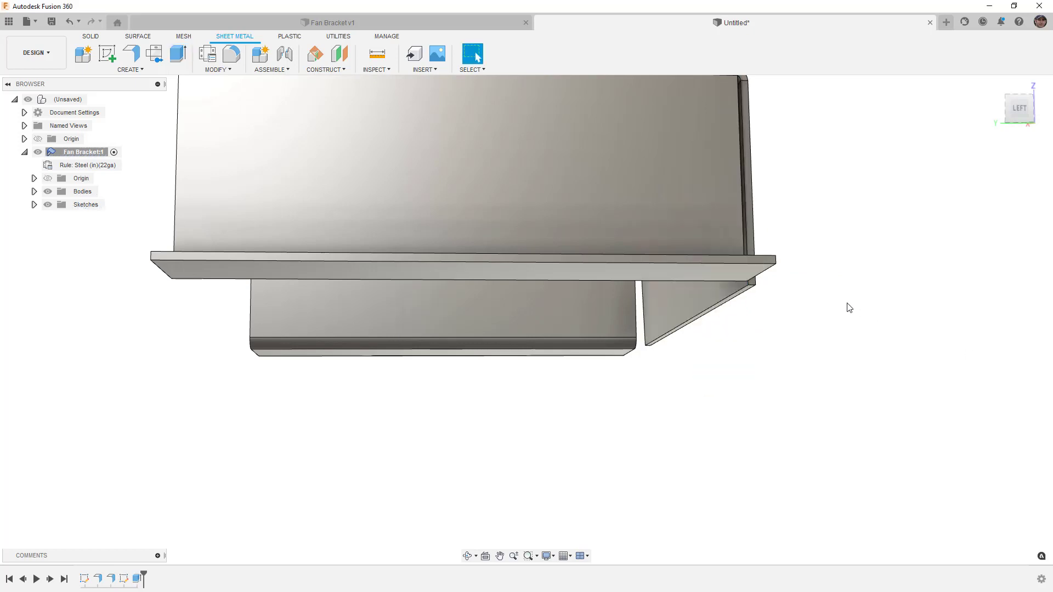
- View the trimmed flange from the front and make Sketch2 visible again
middle_click_drag(867, 298, 792, 294, "shift")
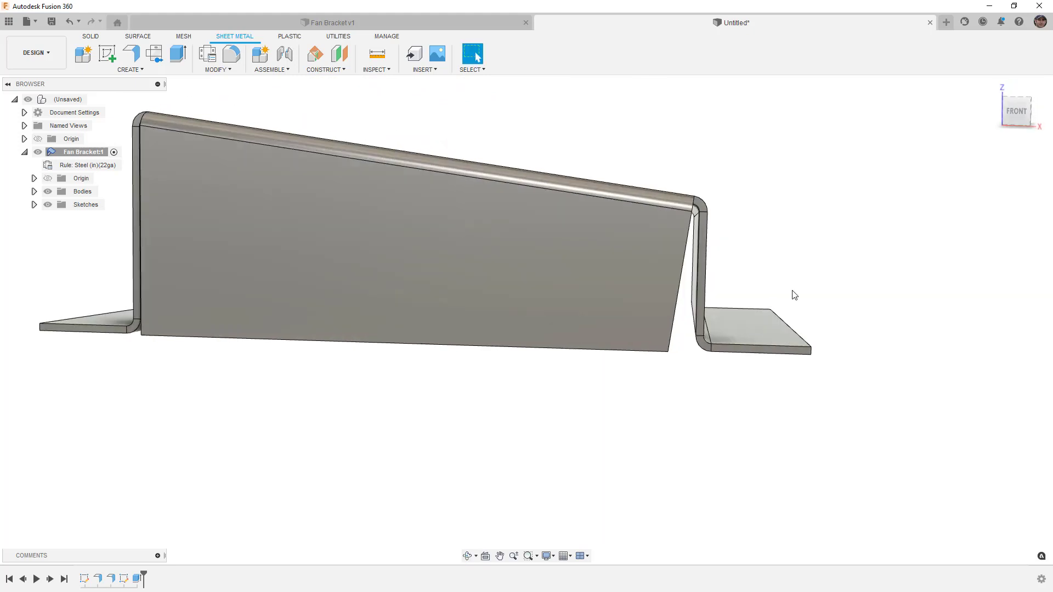
left_click(1016, 112)
middle_click_drag(794, 248, 827, 246)
left_click(34, 204)
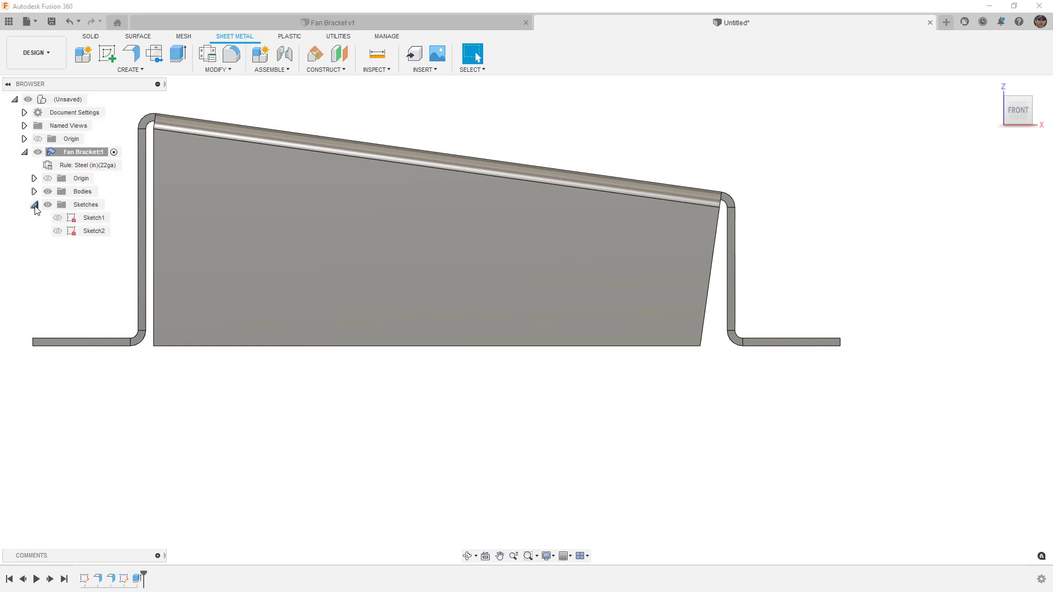
left_click(57, 231)
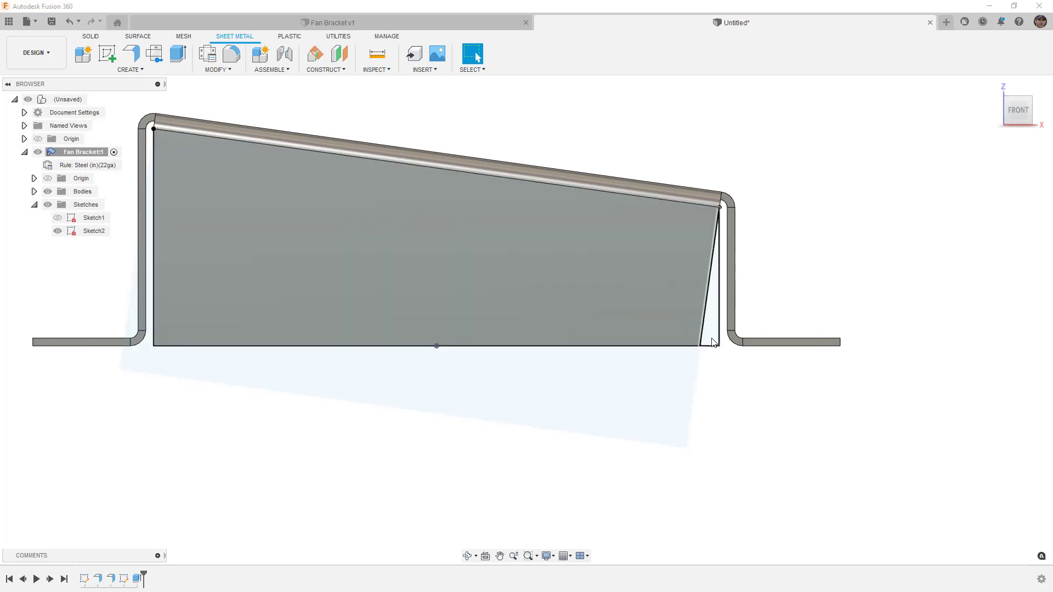
- Extrude the narrow triangular sketch profile To Object at the flange's inner face, joining it to the flange, and hide Sketch2
left_click(715, 340)
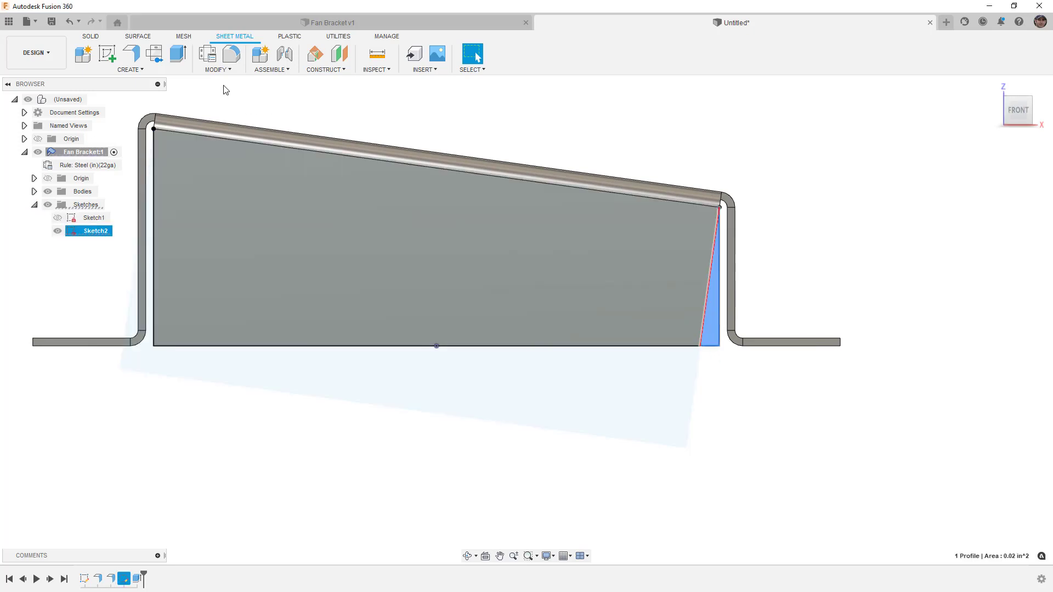
left_click(178, 53)
middle_click_drag(682, 308, 674, 181, "shift")
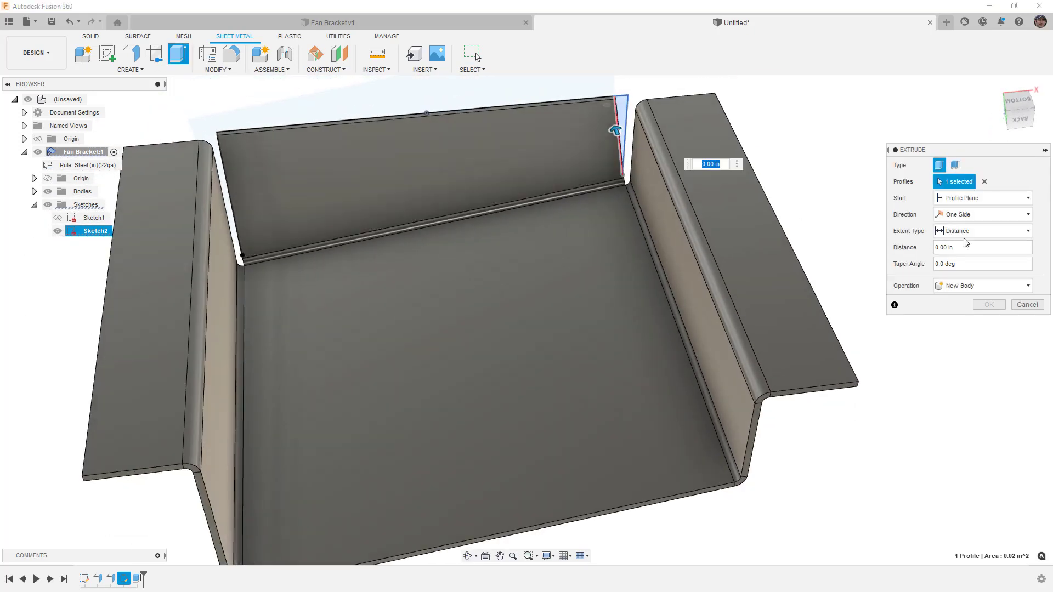
left_click(982, 231)
left_click(957, 250)
left_click(571, 139)
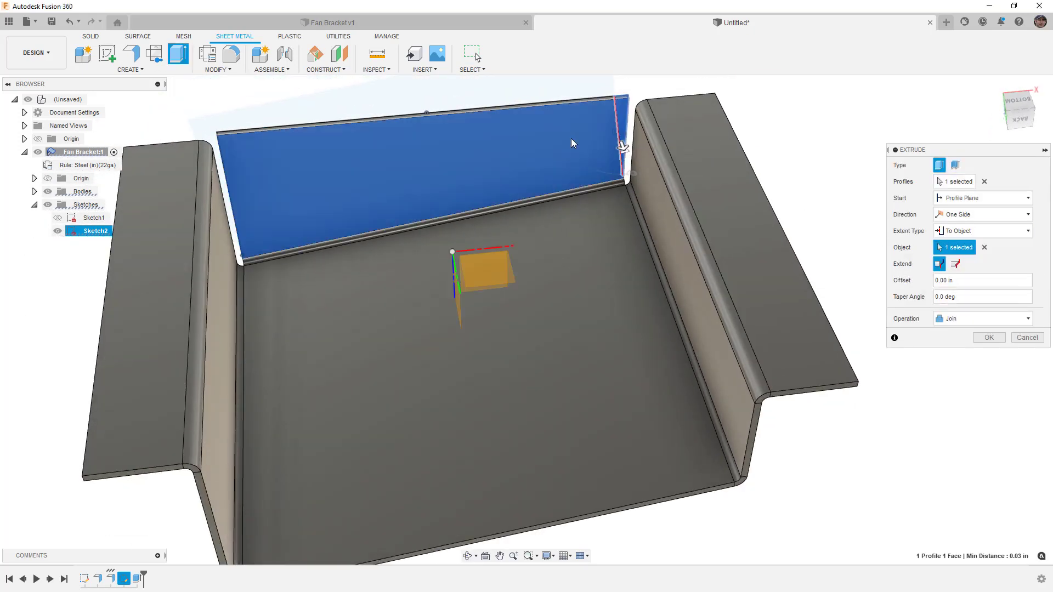
left_click(989, 337)
mouse_move(778, 243)
middle_mouse_down("shift")
mouse_move(704, 232)
mouse_move(705, 322)
mouse_move(685, 329)
middle_mouse_up("shift")
left_click(58, 231)
middle_click_drag(630, 296, 595, 306, "shift")
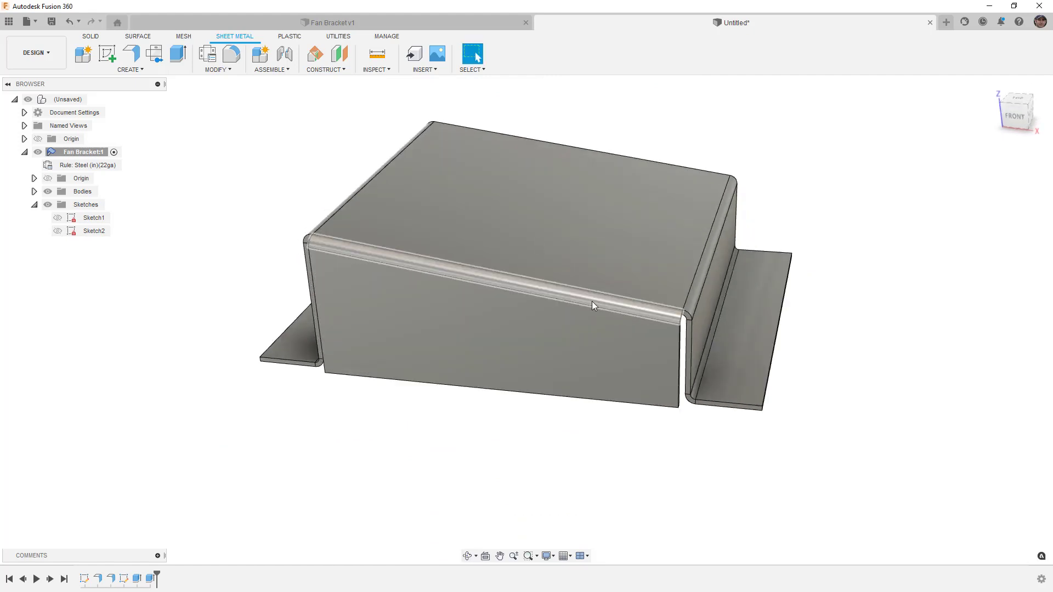
- Create a flat pattern with the bracket's sloped top face as the stationary face, and finish it to return to the folded model
left_click(157, 54)
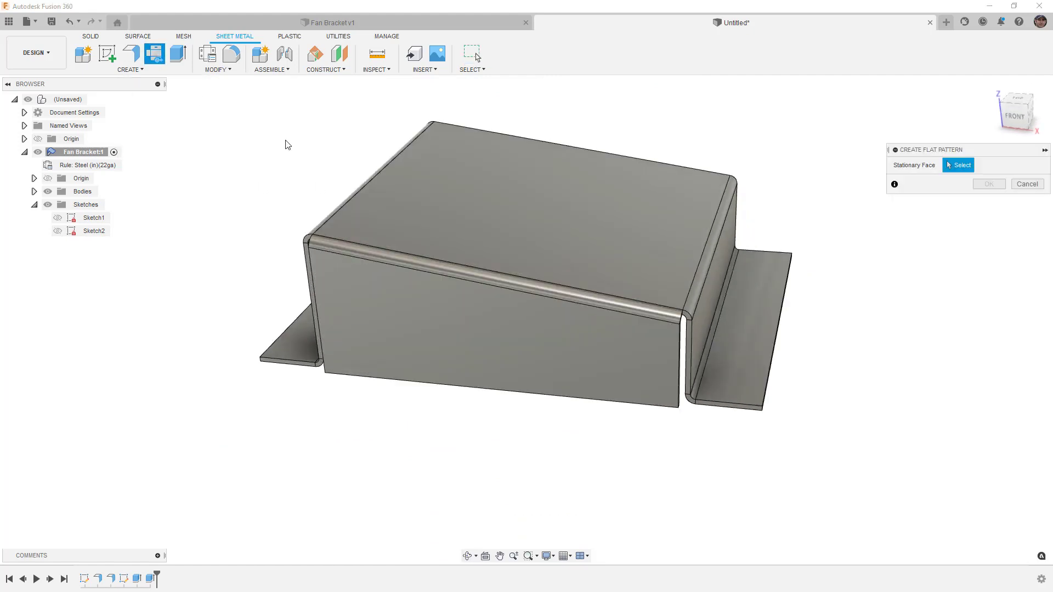
left_click(575, 209)
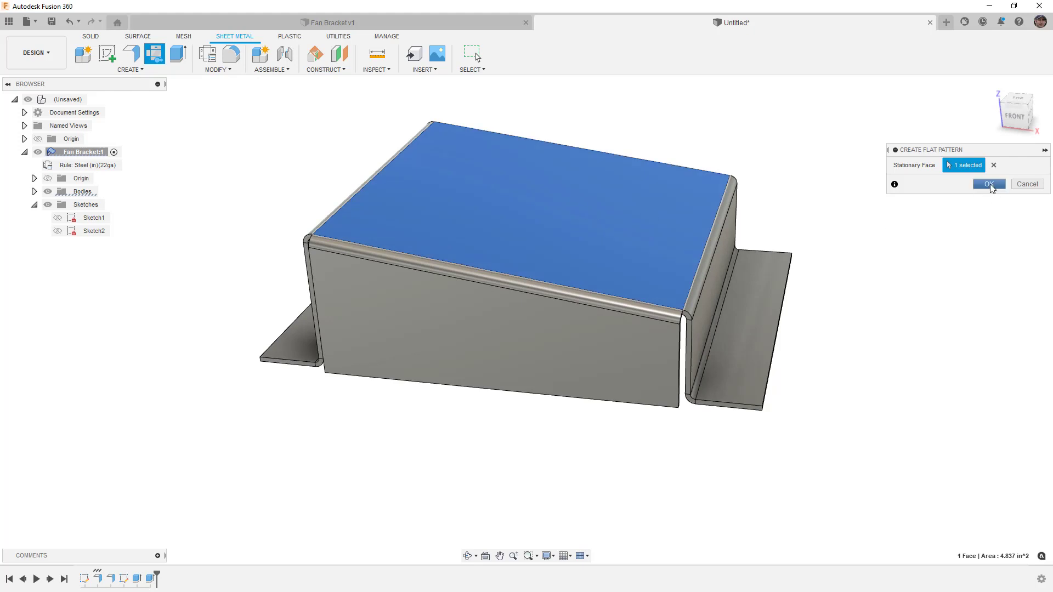
left_click(989, 185)
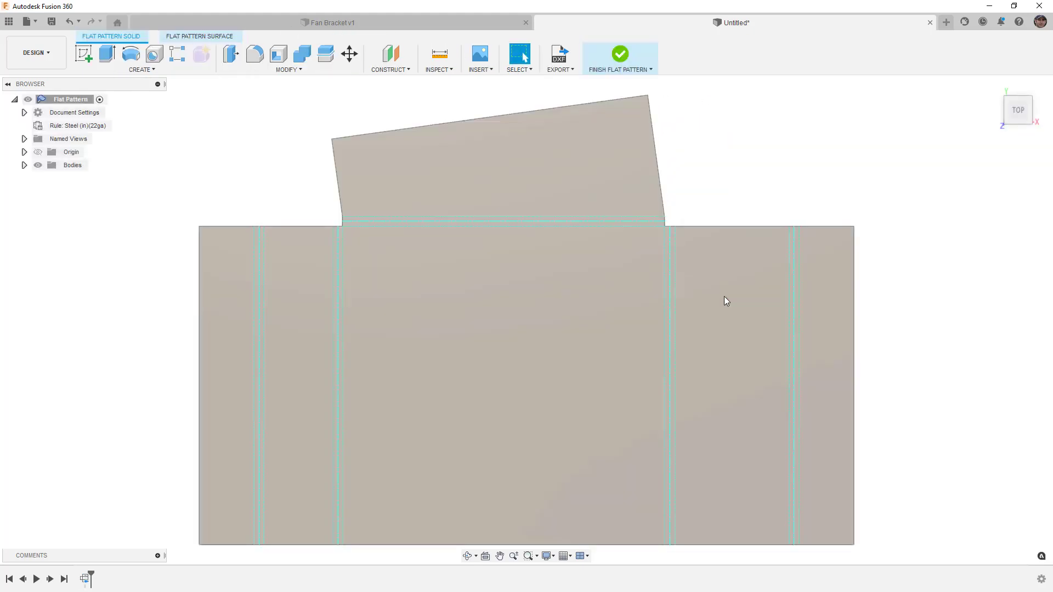
scroll(726, 301, "down", 3)
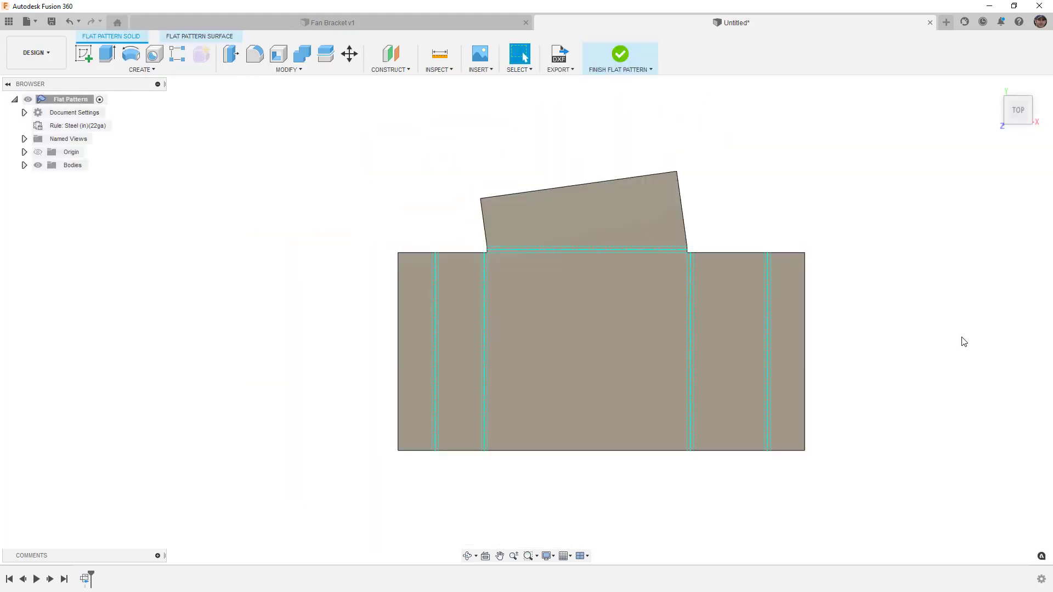
left_click(617, 58)
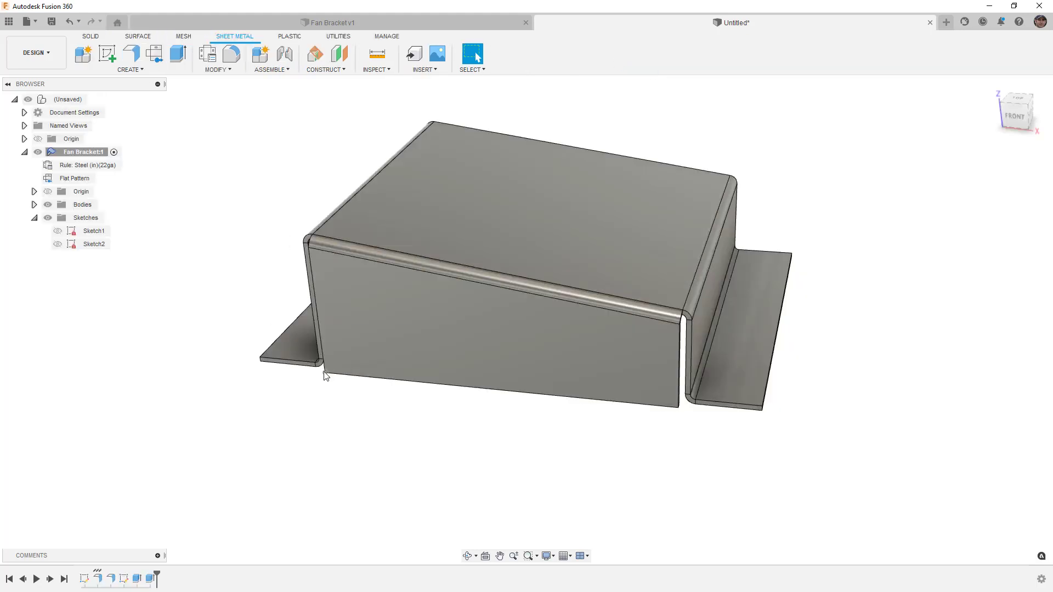
- Fillet the front flange's two lower corner edges with a 0.05 in radius
left_click(231, 53)
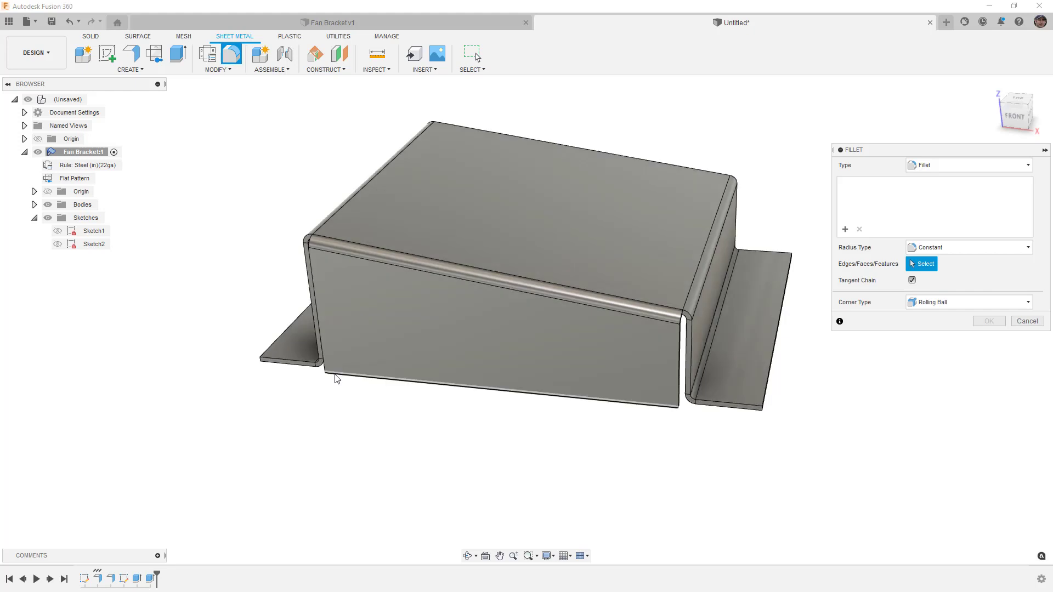
scroll(331, 378, "up", 3)
scroll(329, 377, "up", 2)
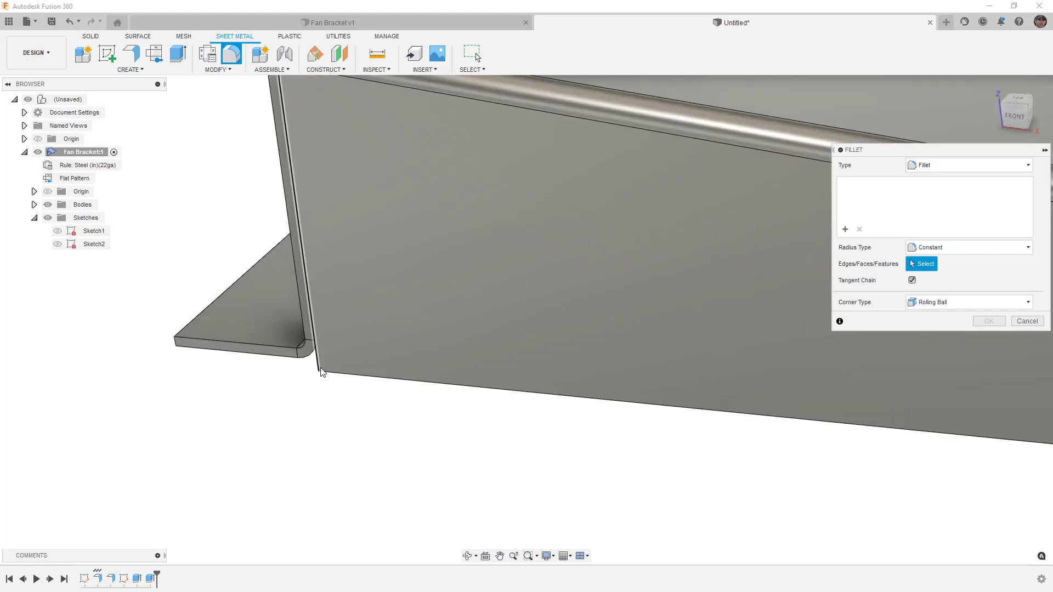
left_click(320, 371)
middle_click_drag(658, 425, 306, 376)
middle_click_drag(812, 406, 764, 393, "shift")
left_click(766, 392)
scroll(767, 393, "down", 5)
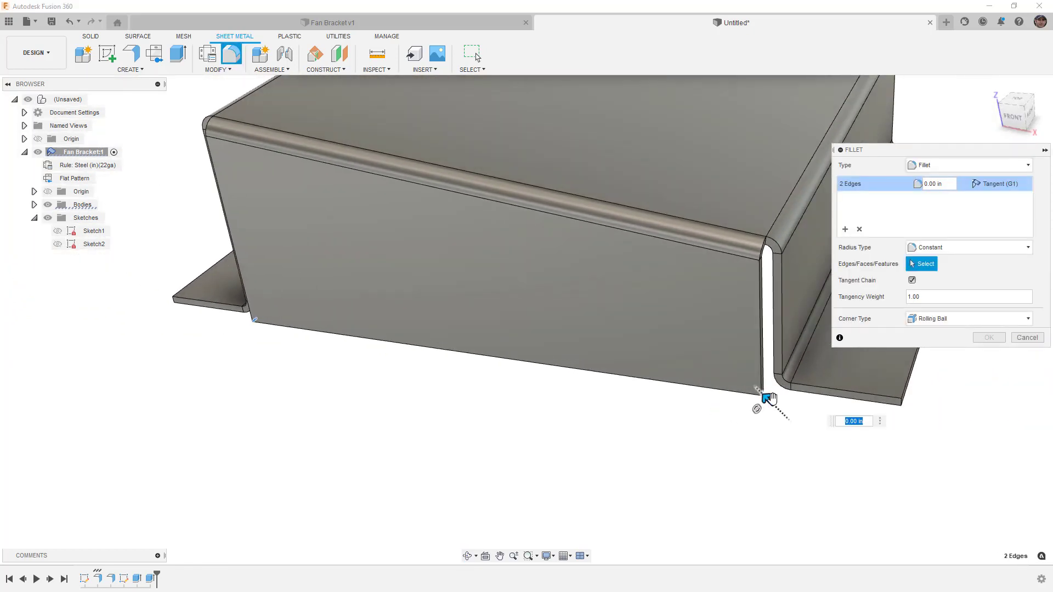
left_click_drag(771, 400, 766, 393)
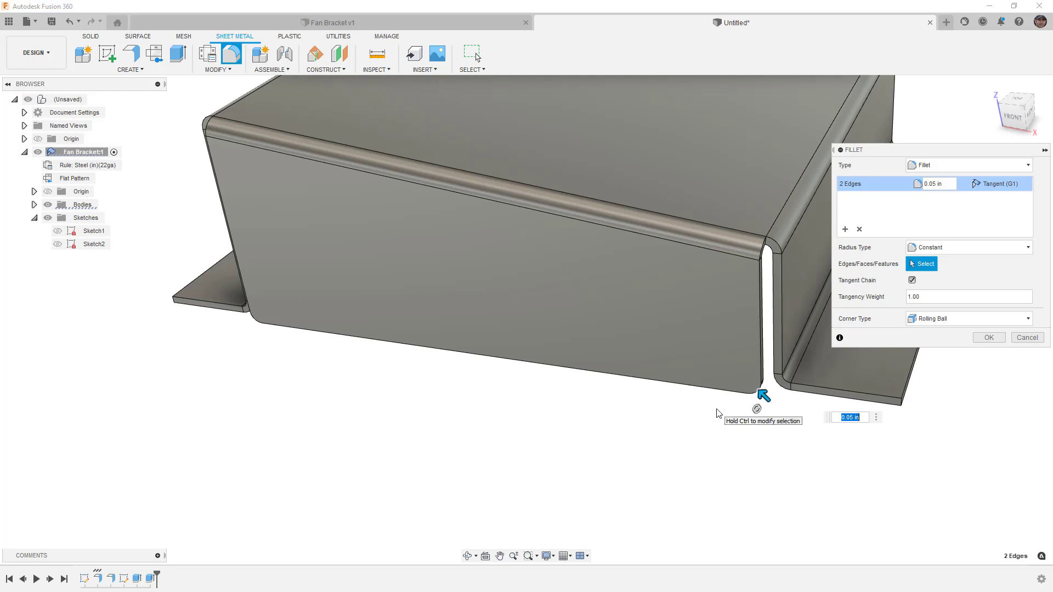
left_click(990, 337)
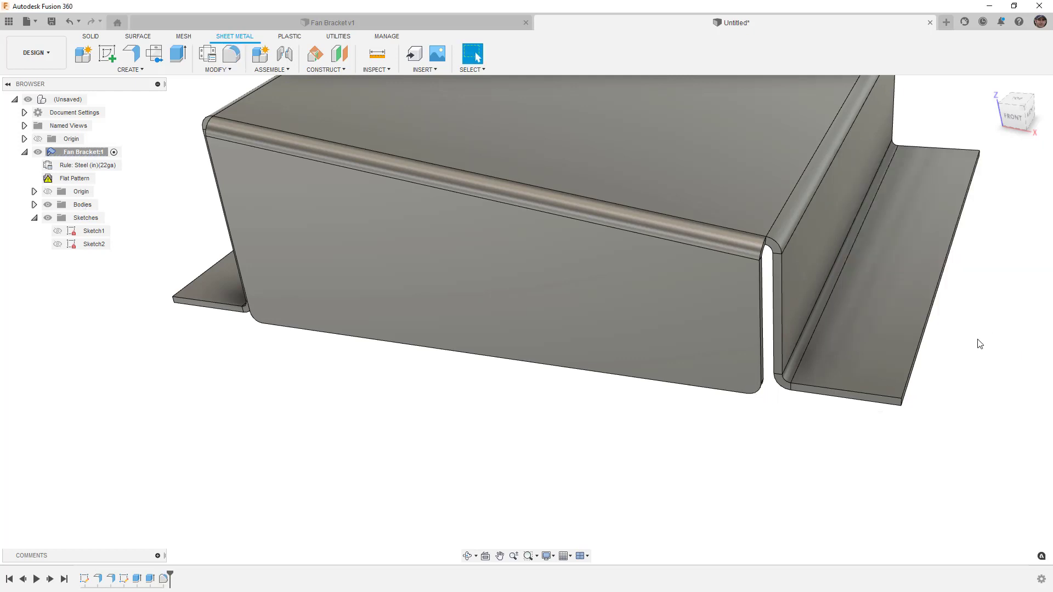
scroll(583, 474, "down", 2)
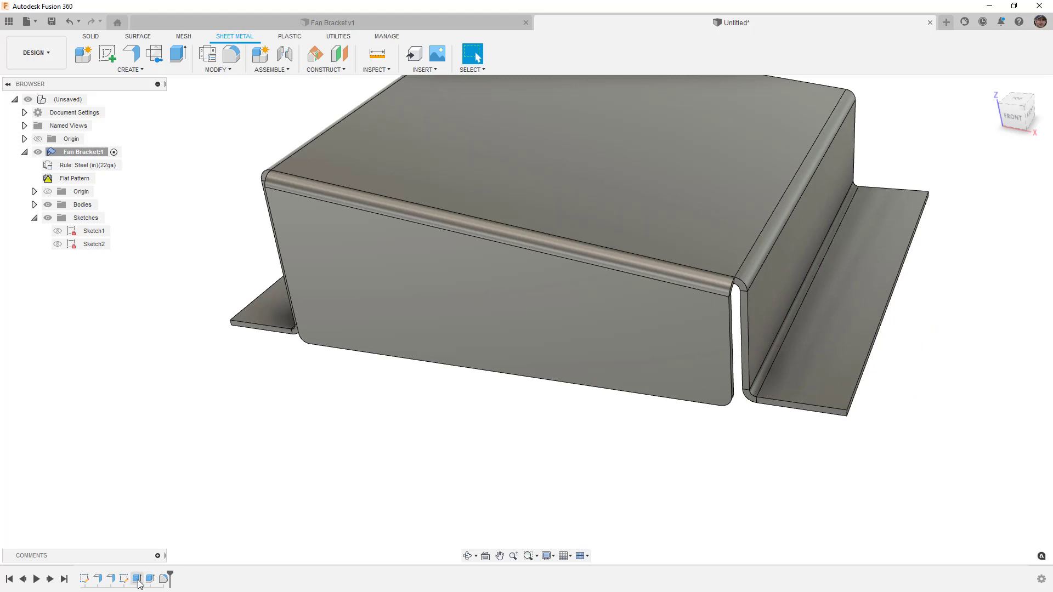
left_click(114, 579)
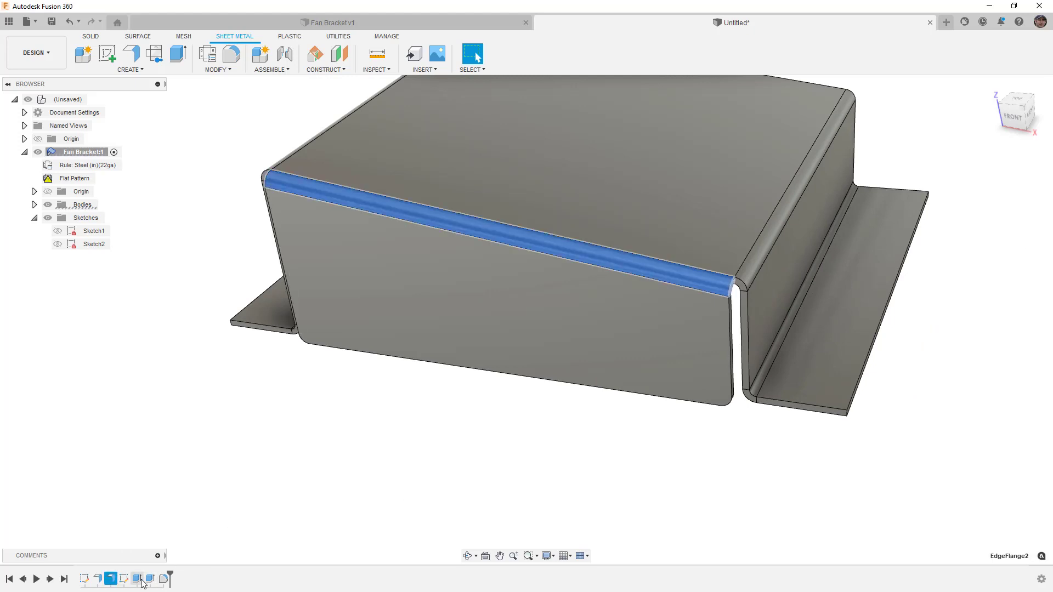
left_click(137, 579, "shift")
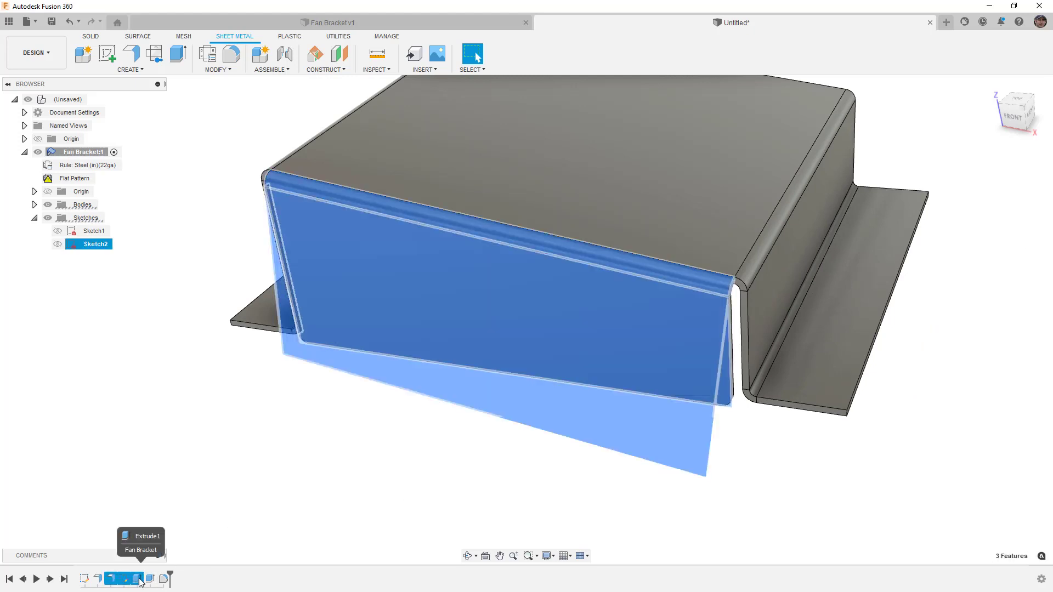
left_click(166, 532)
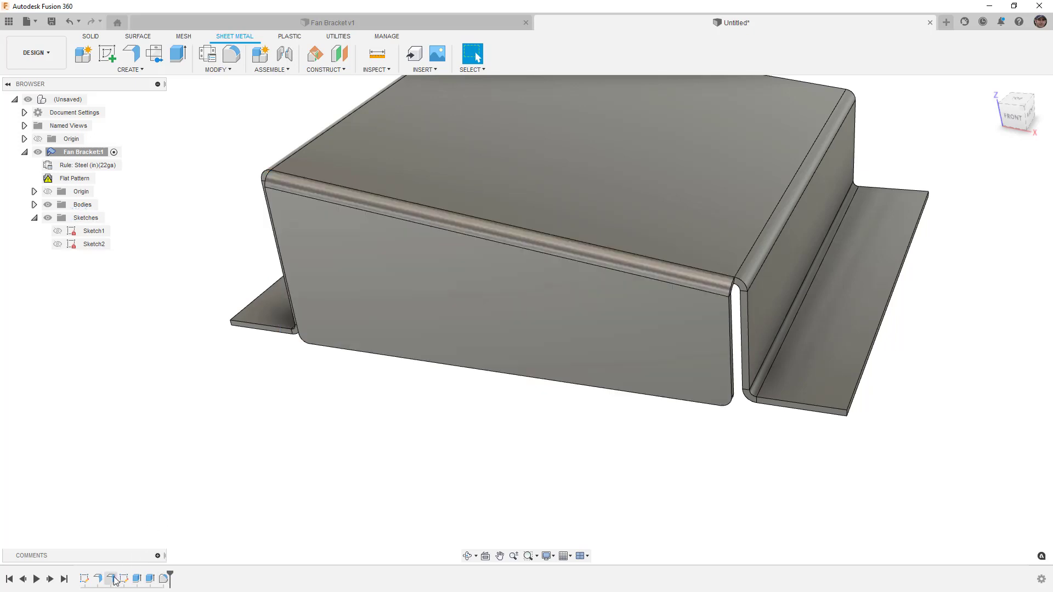
- Mirror the front edge flange, both extrudes and the corner fillet as features across the XZ plane
left_click(111, 579)
left_click(137, 579, "ctrl")
left_click(150, 580, "ctrl")
left_click(163, 580, "ctrl")
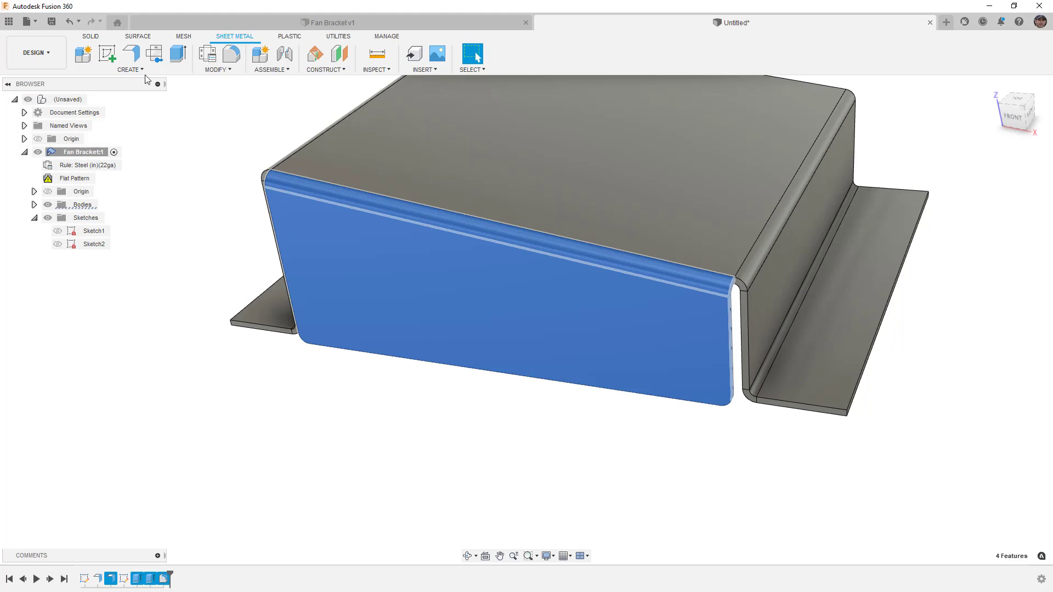
left_click(130, 70)
left_click(127, 211)
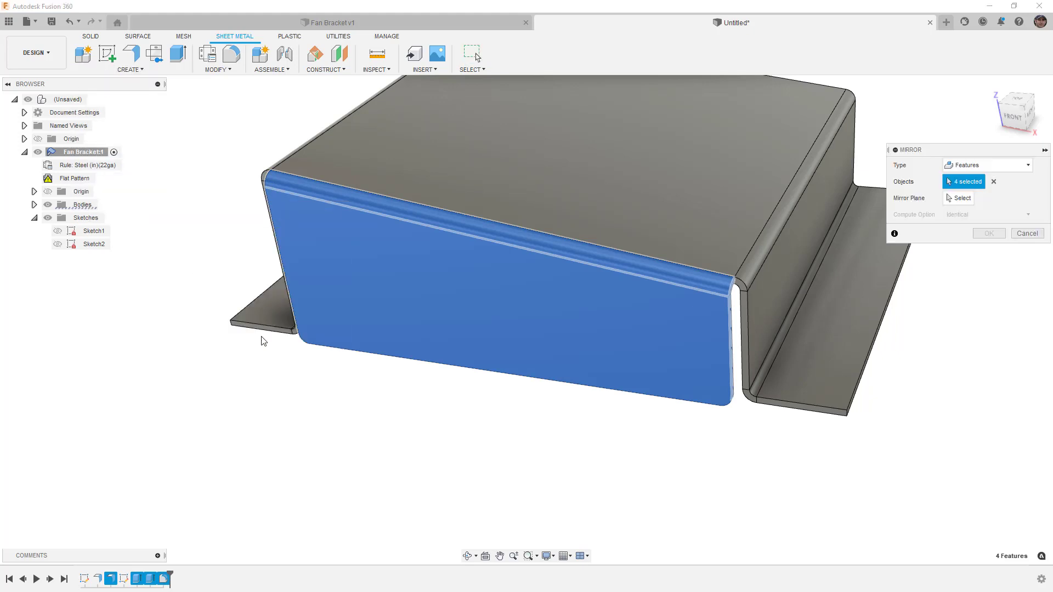
scroll(352, 398, "down", 3)
left_click(959, 196)
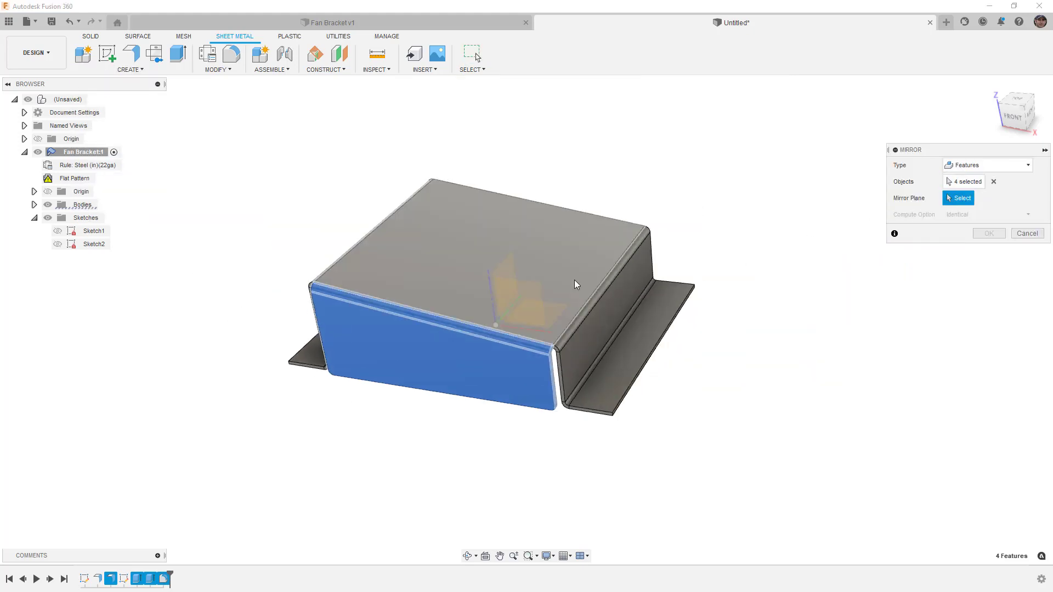
left_click(529, 303)
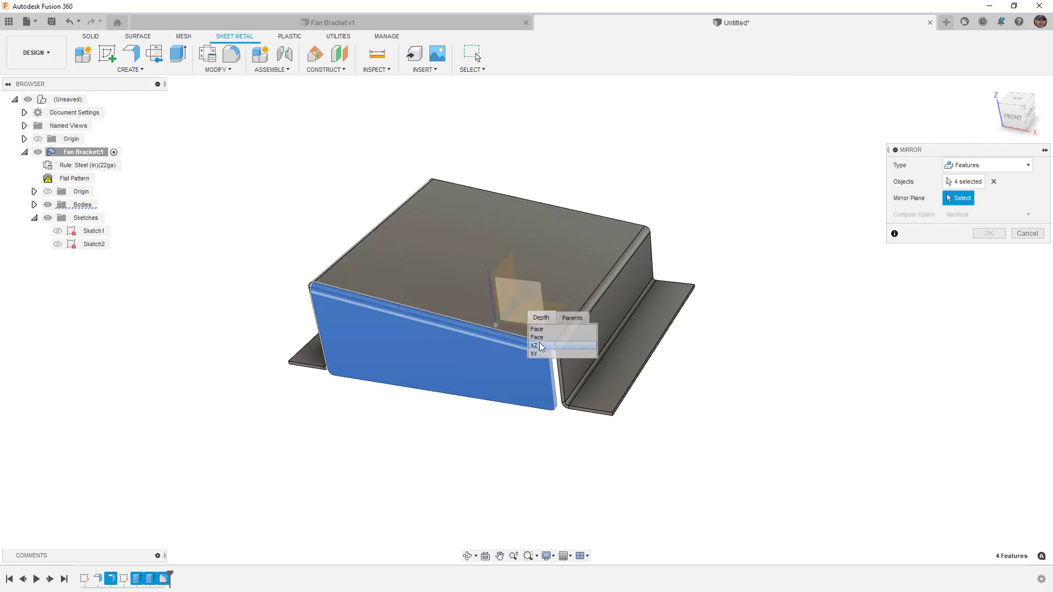
left_click(540, 346)
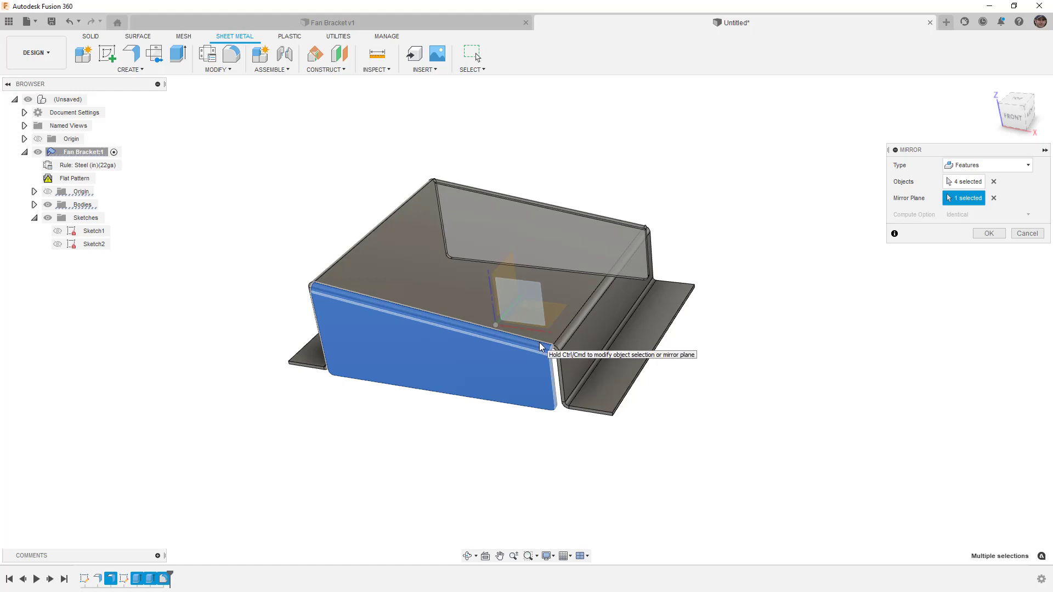
left_click(989, 234)
- Update the outdated flat pattern of the fan bracket
mouse_move(853, 289)
middle_mouse_down("shift")
mouse_move(759, 294)
mouse_move(849, 298)
middle_mouse_up("shift")
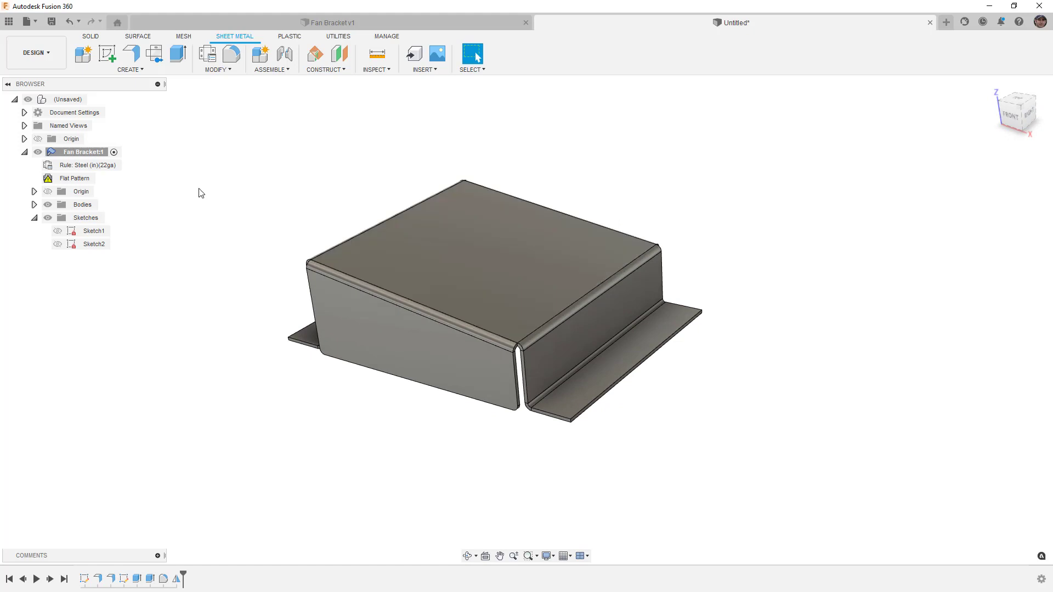
right_click(73, 181)
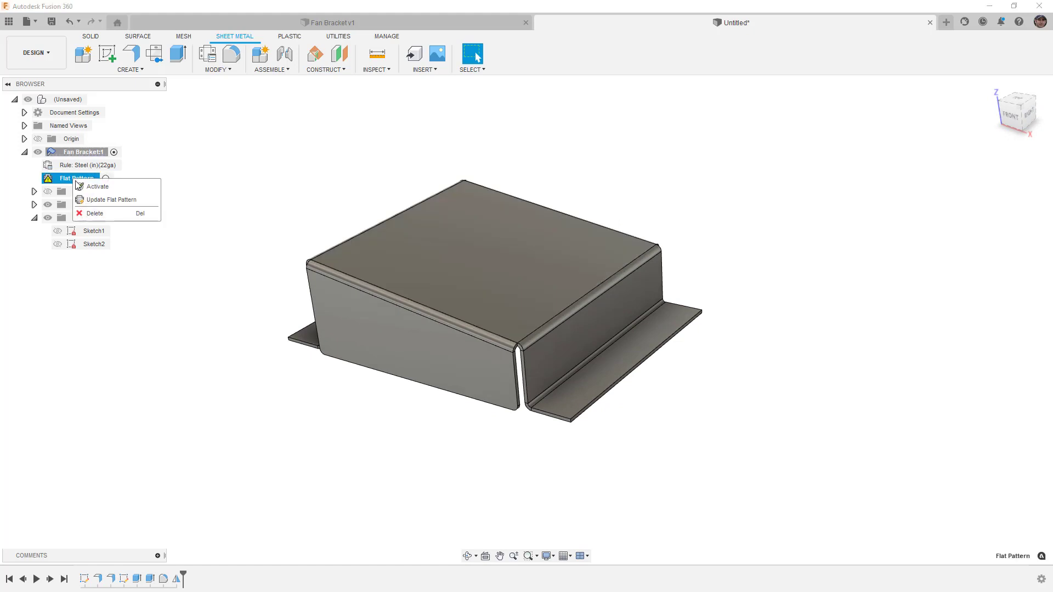
left_click(98, 201)
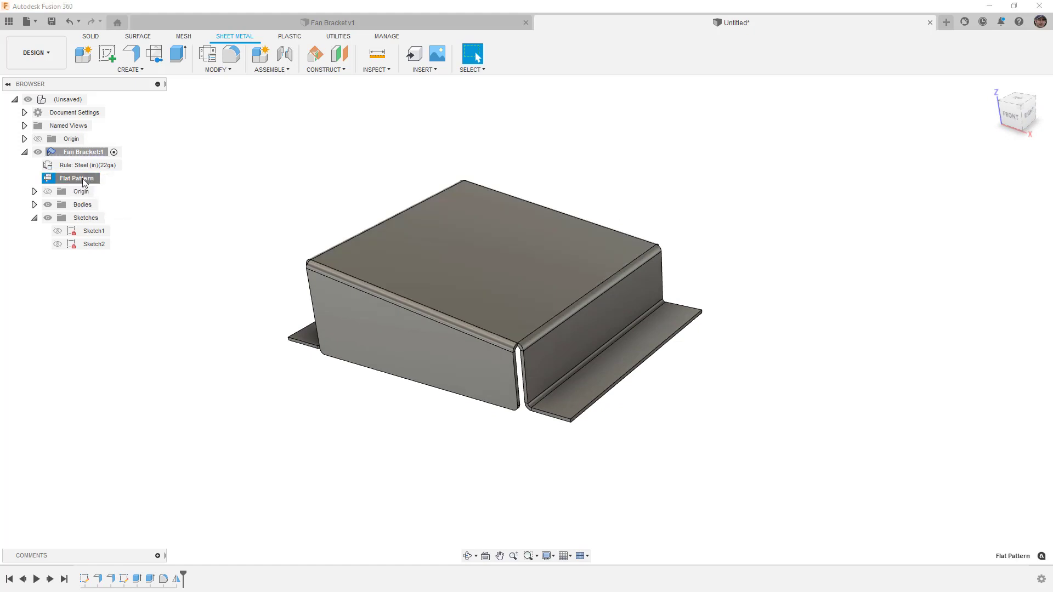
- Open the fan bracket's flat pattern to examine the unfolded shape, and return to the folded model
left_click(105, 179)
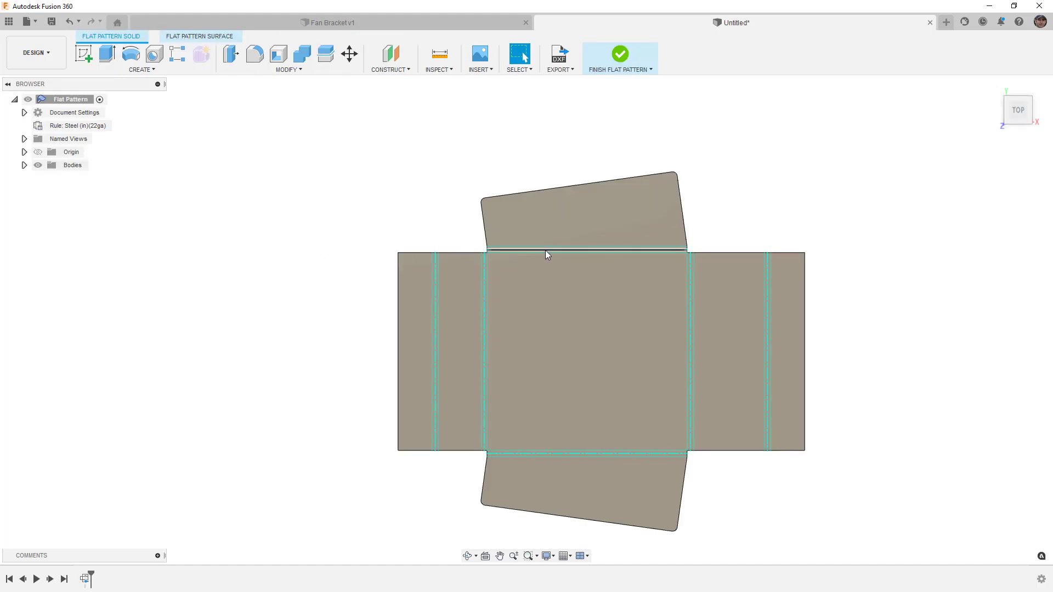
left_click(620, 53)
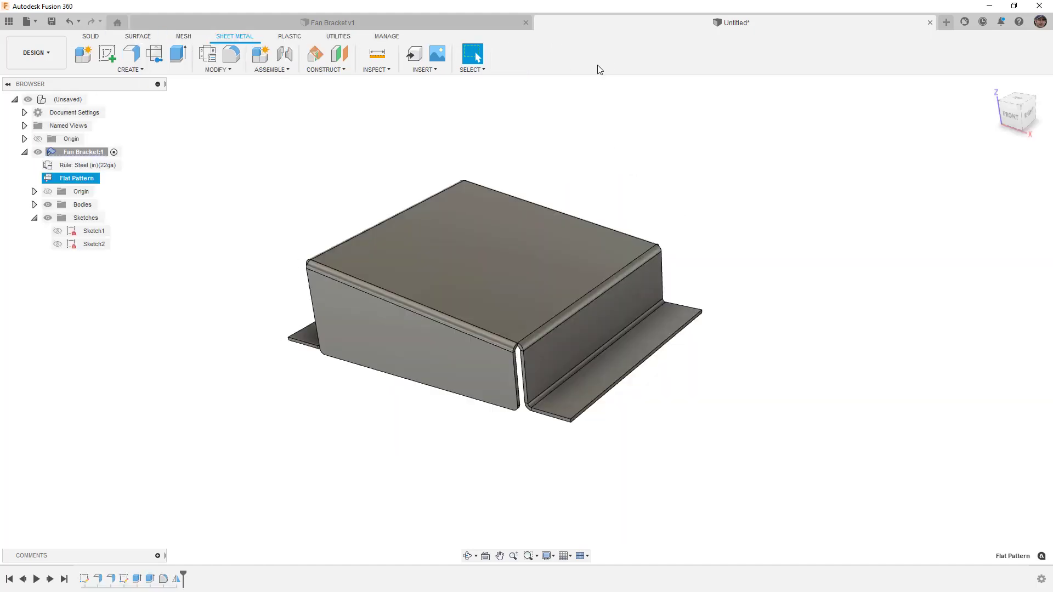
middle_click_drag(587, 92, 590, 157, "shift")
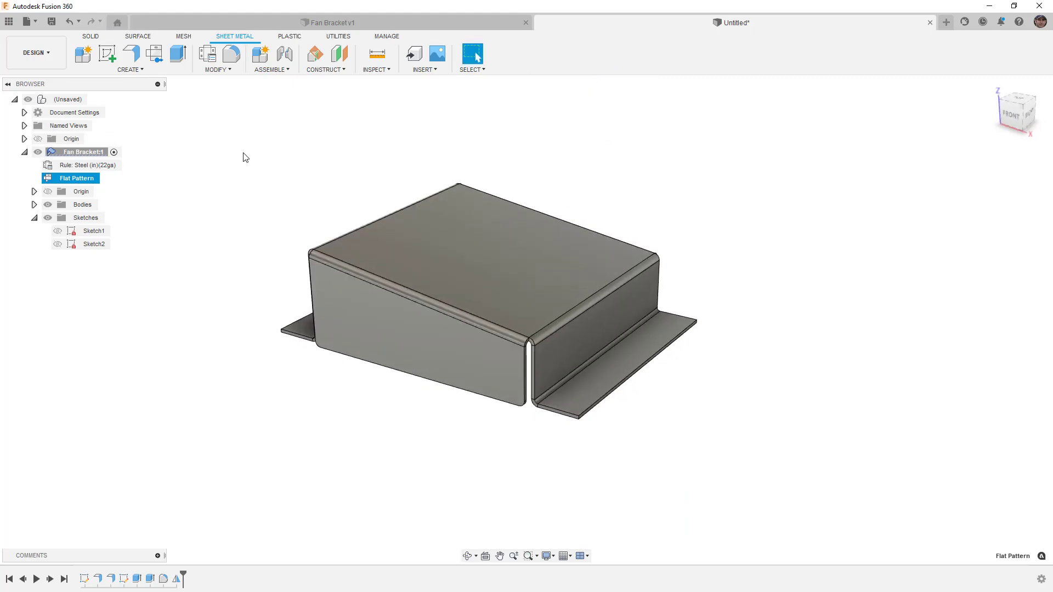
- Fillet the four outer corner edges of the two mounting flanges with a 0.125 in radius
left_click(233, 54)
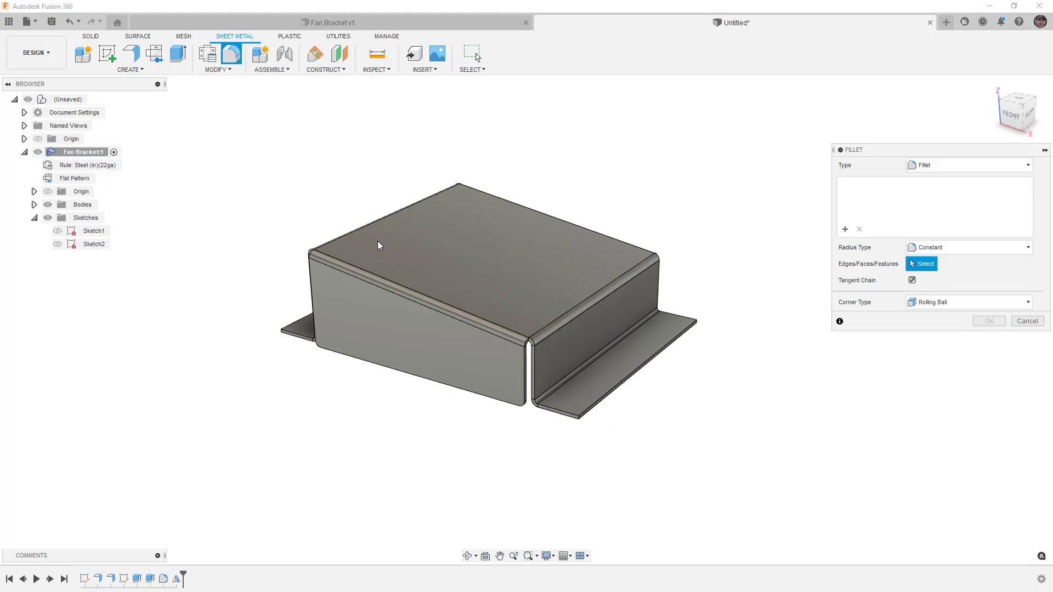
scroll(595, 427, "up", 5)
left_click(563, 417)
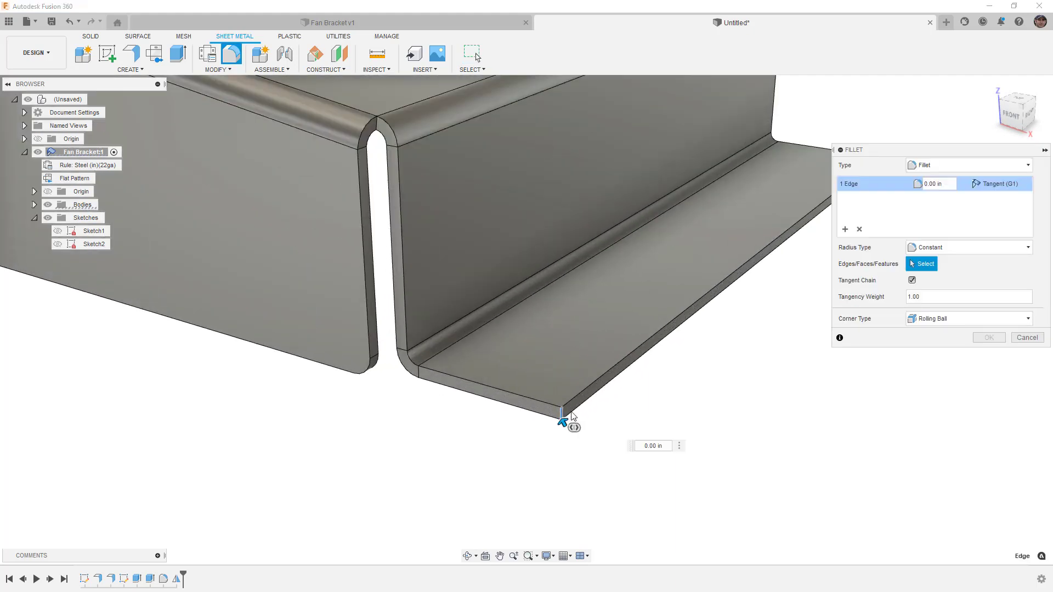
middle_click_drag(634, 381, 472, 383, "shift")
left_click(605, 338)
scroll(604, 337, "down", 3)
middle_click_drag(601, 336, 468, 388, "shift")
left_click(505, 345)
middle_click_drag(623, 176, 648, 226, "shift")
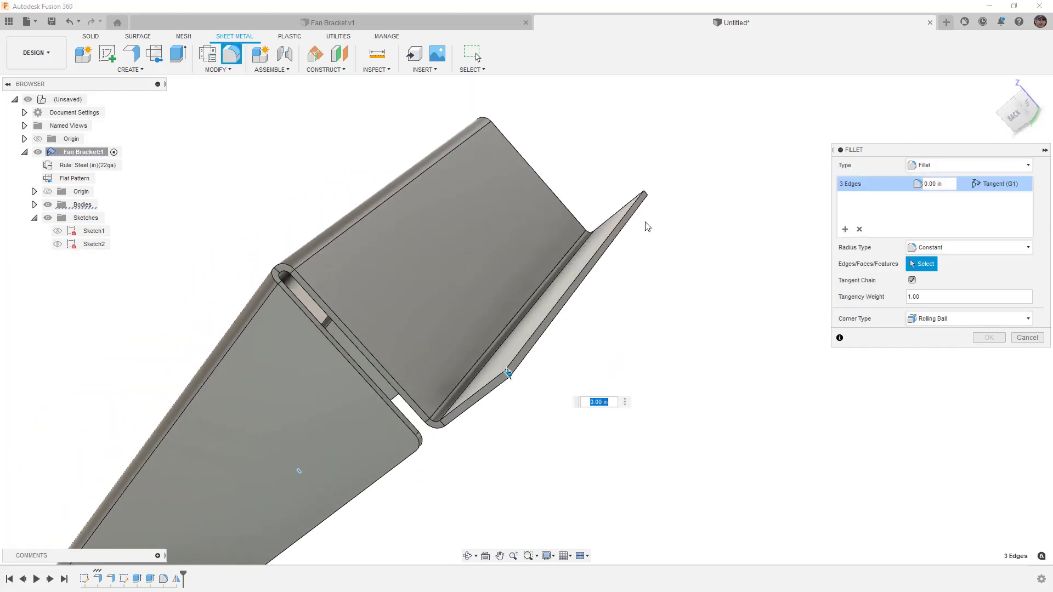
left_click(648, 193)
type(".125")
key("Return")
middle_click_drag(642, 253, 686, 271, "shift")
scroll(686, 271, "down", 2)
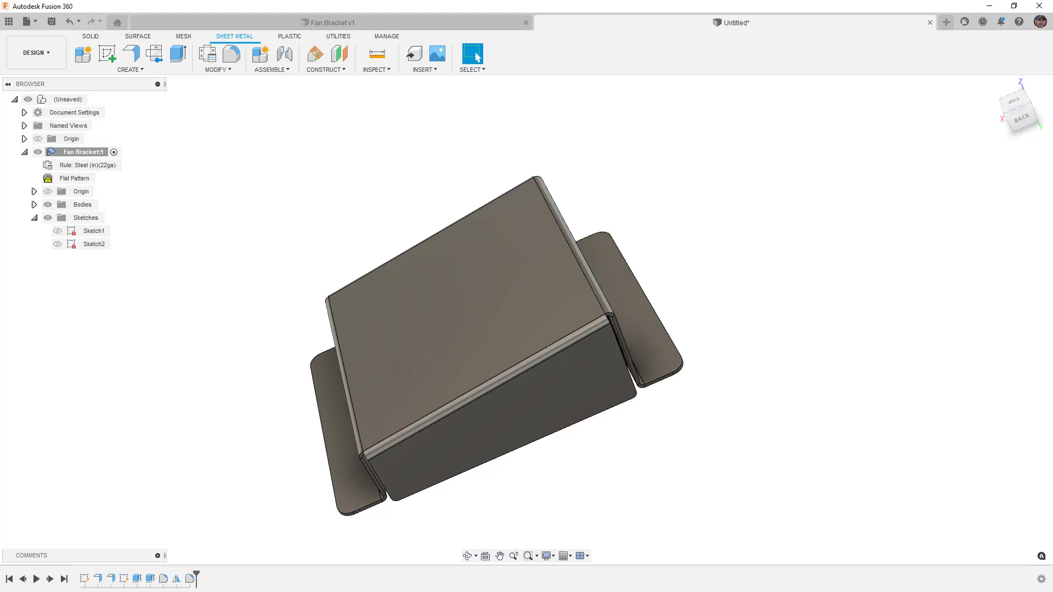
- Check the hole layout in the reference photo, and start a sketch on the bracket's sloped top face, viewed with the mounting flanges at either side
key("alt+Tab")
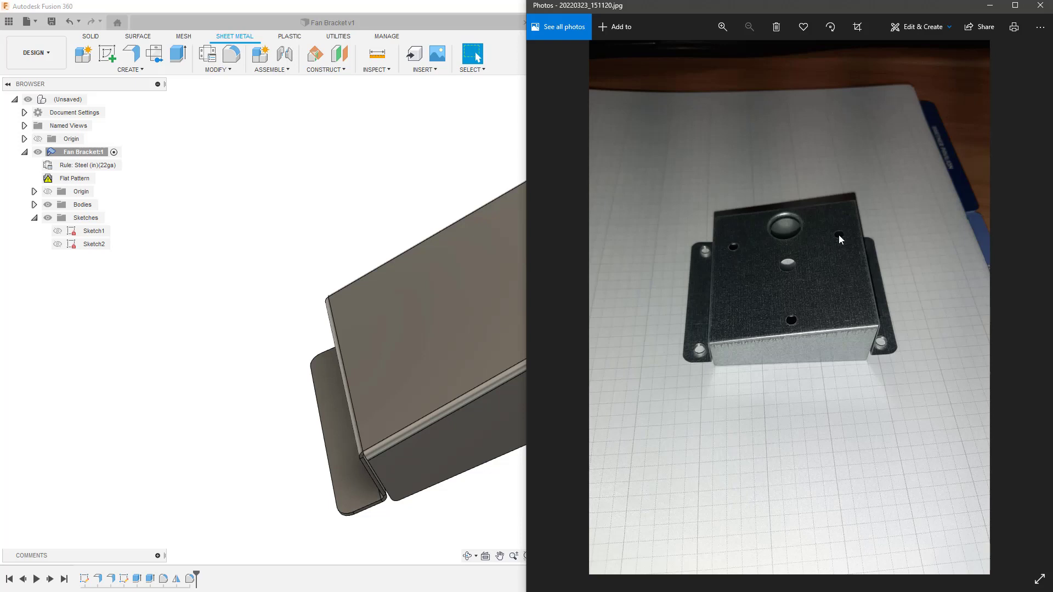
left_click(425, 176)
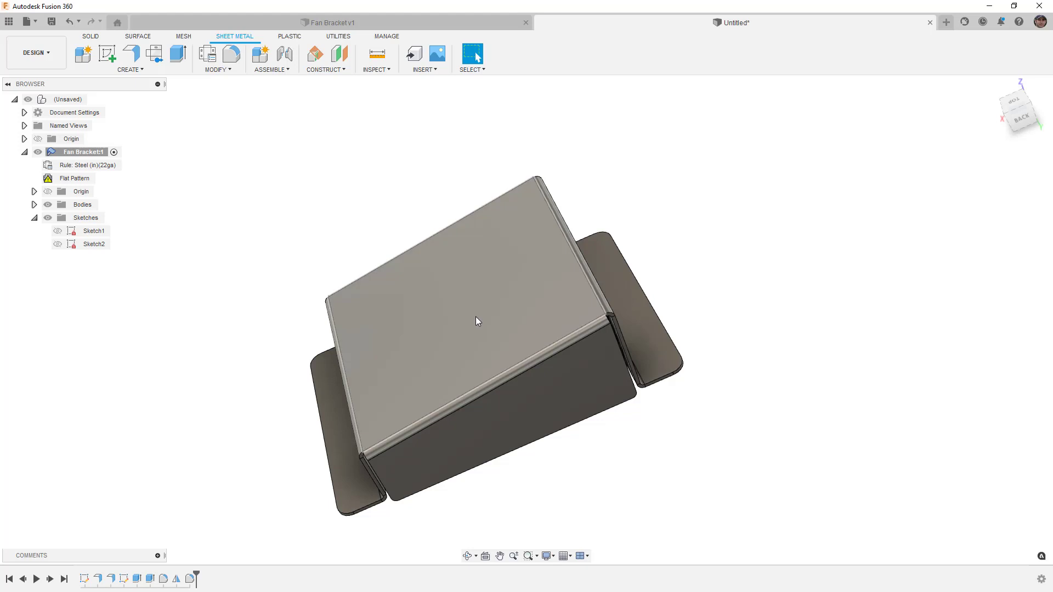
left_click_drag(476, 307, 482, 318)
key("Escape")
left_click(481, 319)
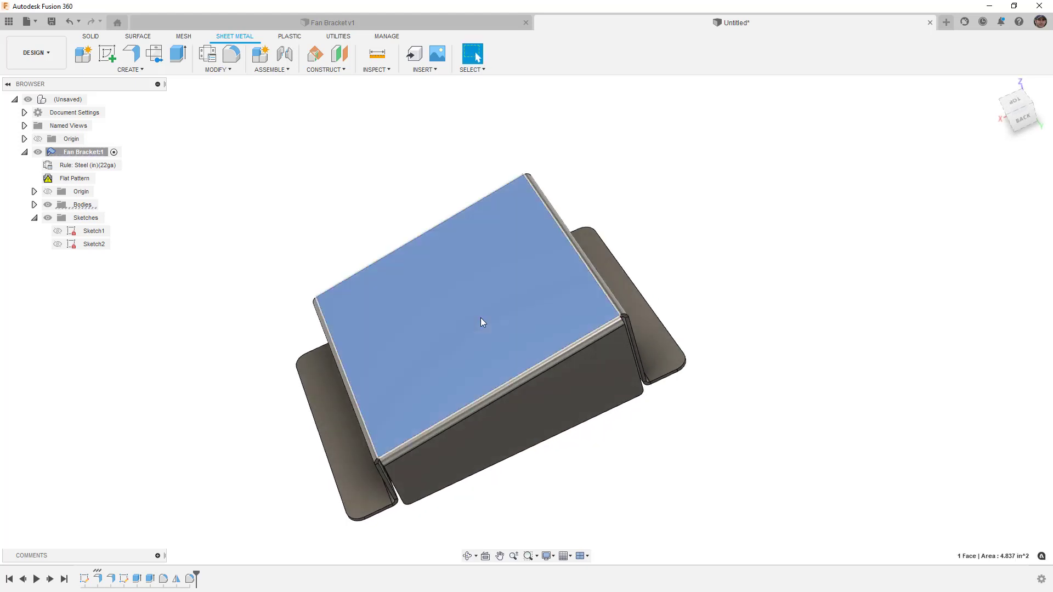
right_click(481, 322)
left_click(486, 364)
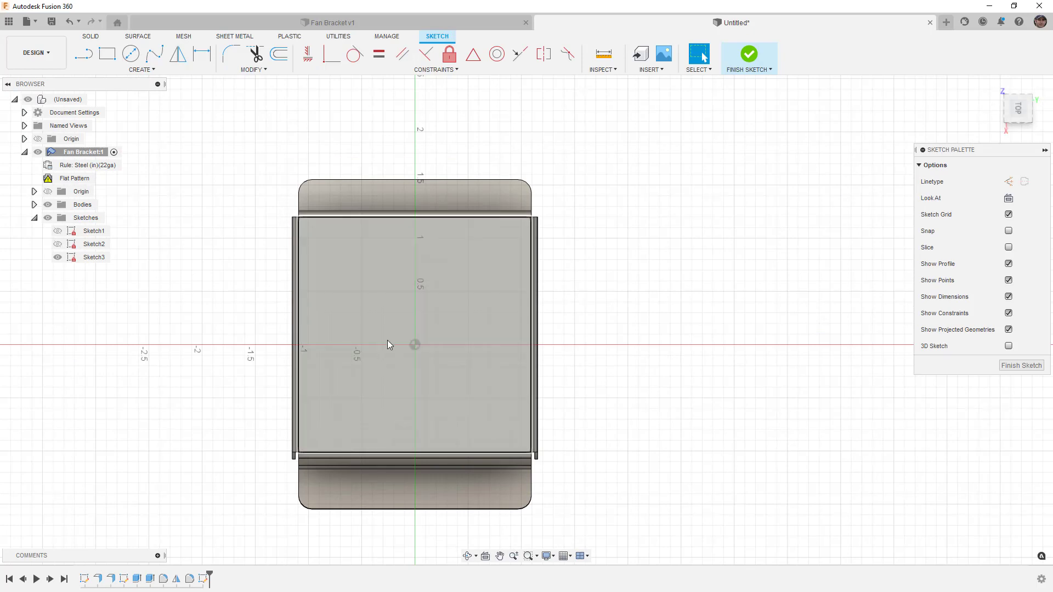
mouse_move(482, 328)
middle_mouse_down("shift")
mouse_move(480, 380)
mouse_move(526, 357)
mouse_move(547, 287)
mouse_move(511, 298)
middle_mouse_up("shift")
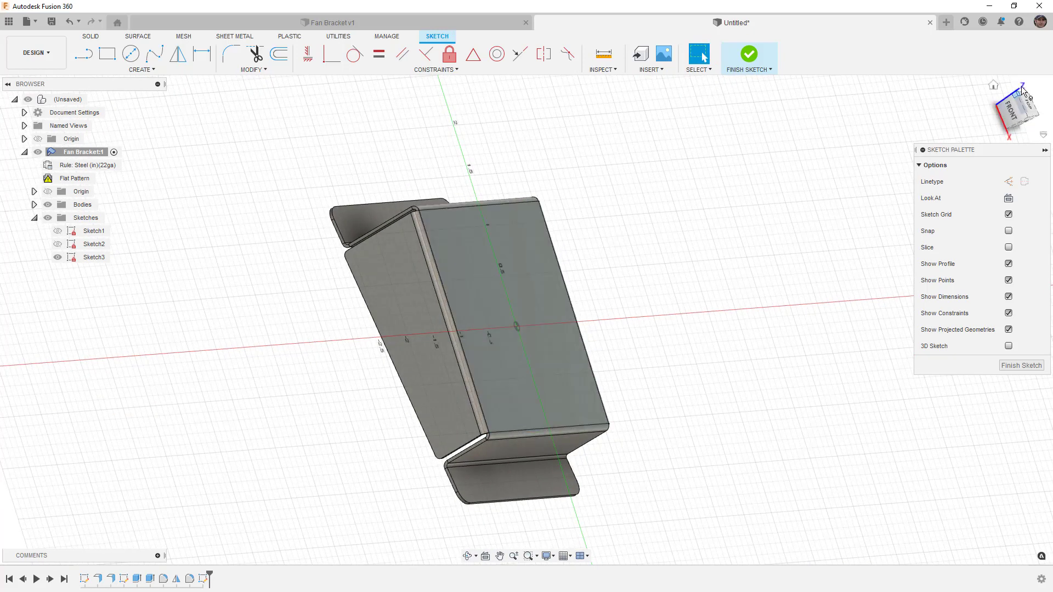
left_click(1027, 104)
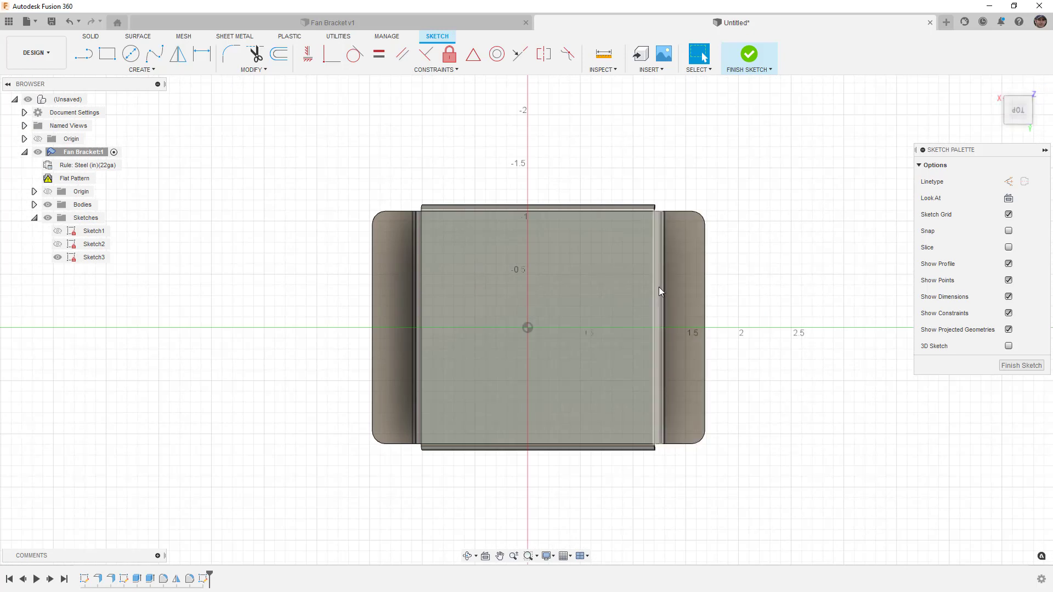
- Consult the photo again and sketch three circles down the top face's centreline: about 0.49 in above, 0.31 in at the origin, 0.18 in below
left_click(660, 301)
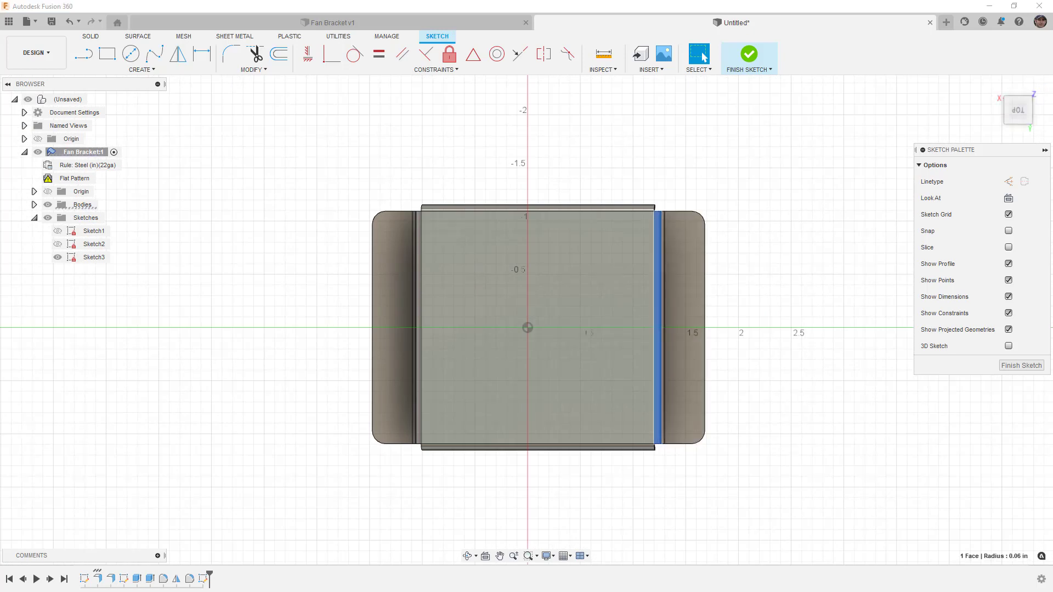
key("alt+Tab")
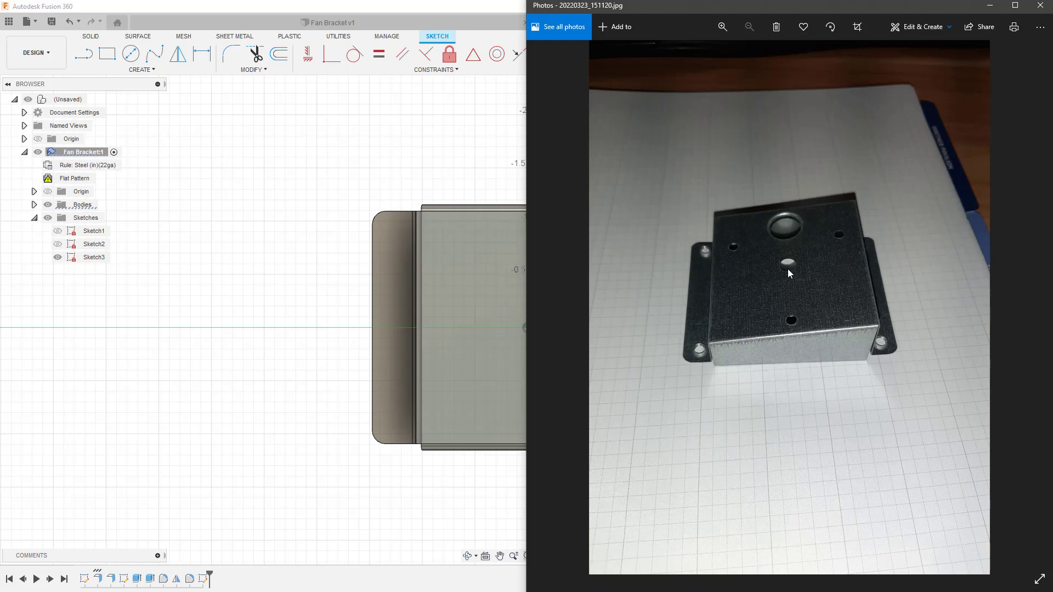
left_click(439, 175)
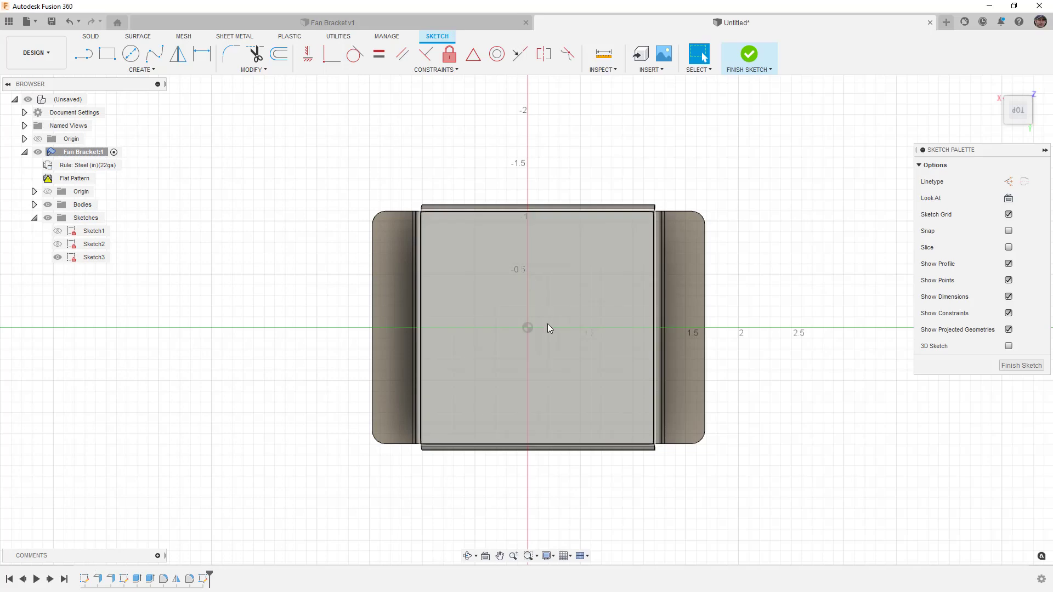
left_click(130, 53)
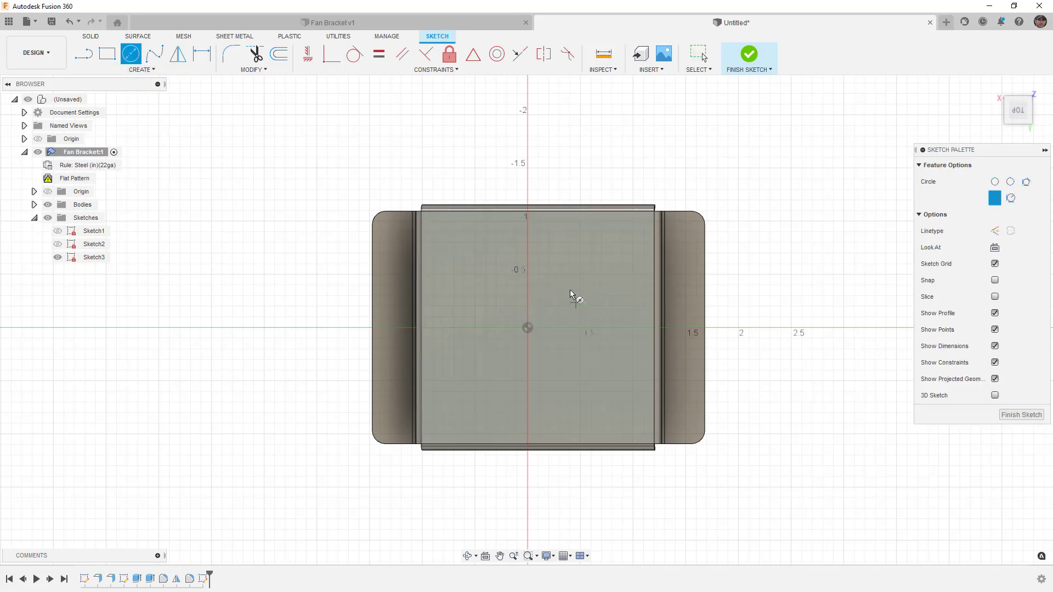
left_click(527, 241)
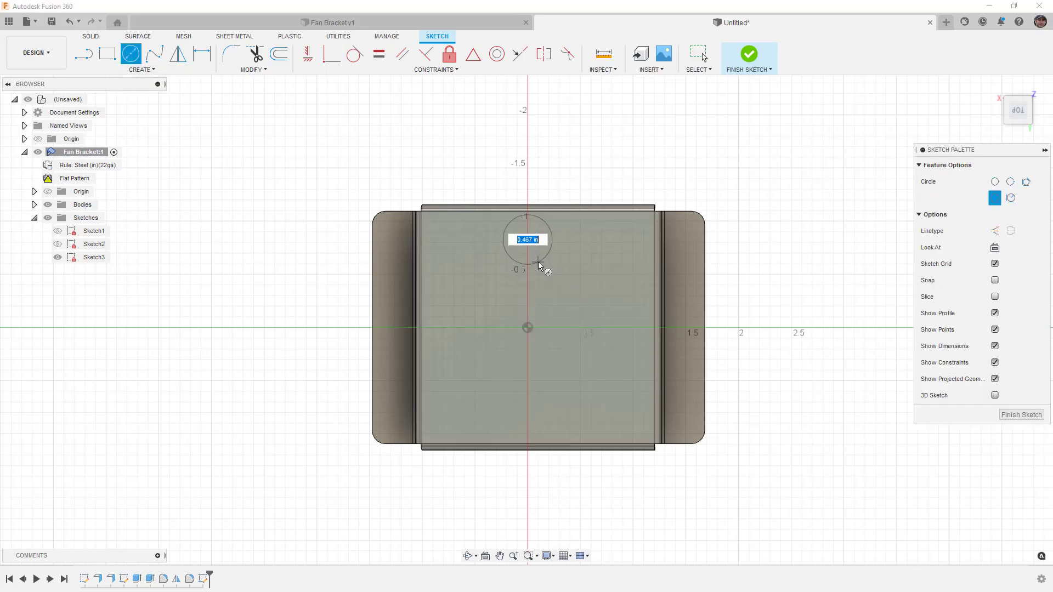
left_click(539, 266)
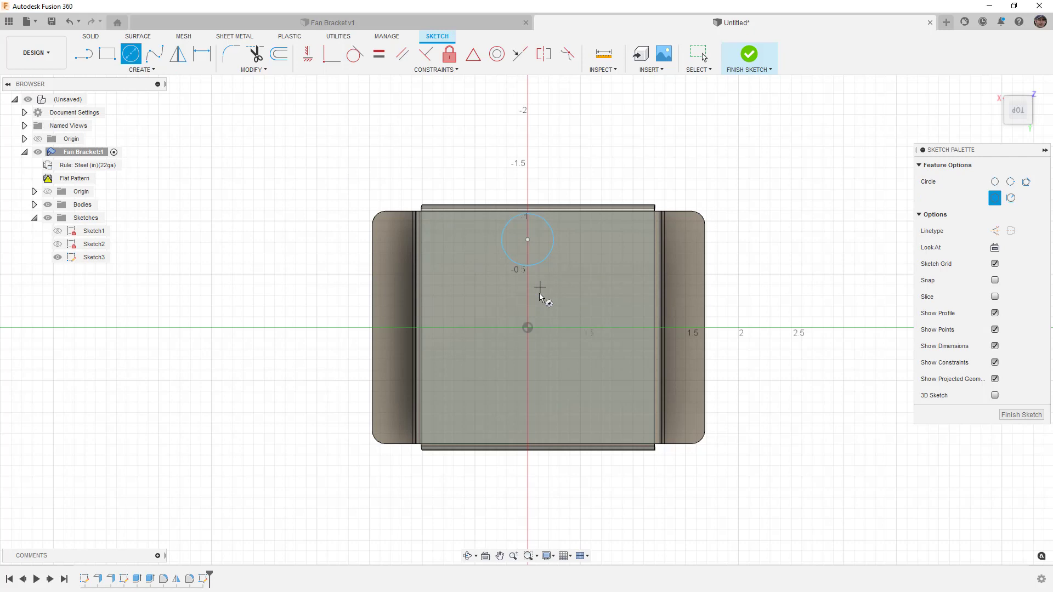
left_click(528, 328)
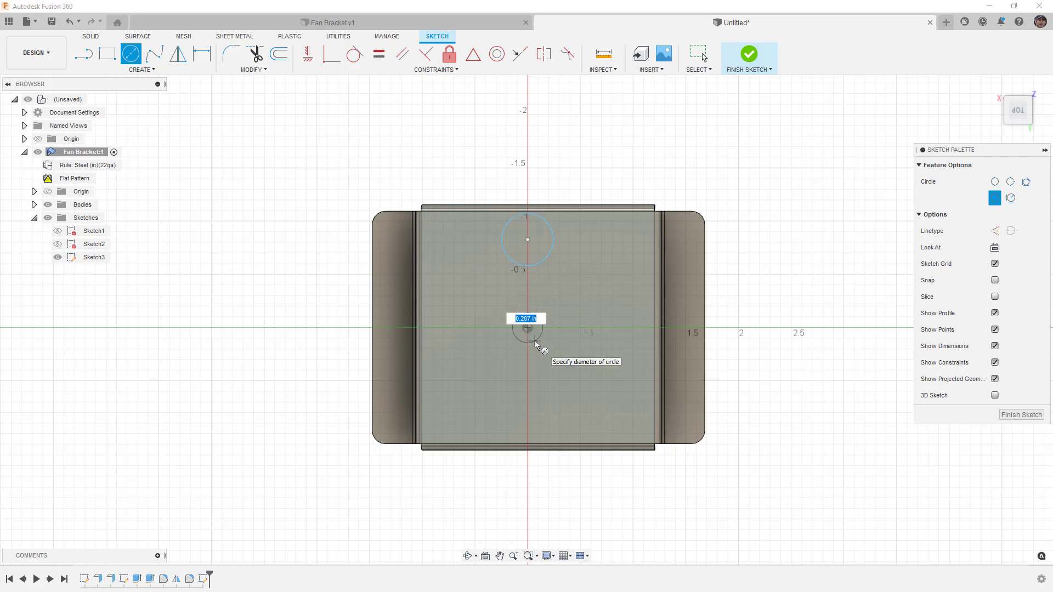
left_click(536, 343)
left_click(528, 415)
left_click(533, 424)
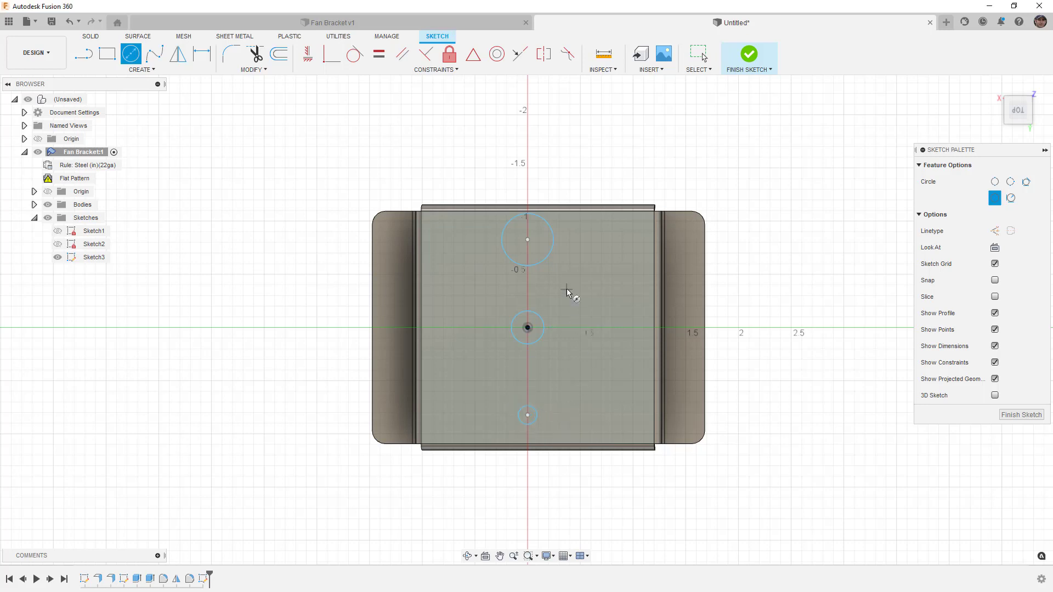
key("Escape")
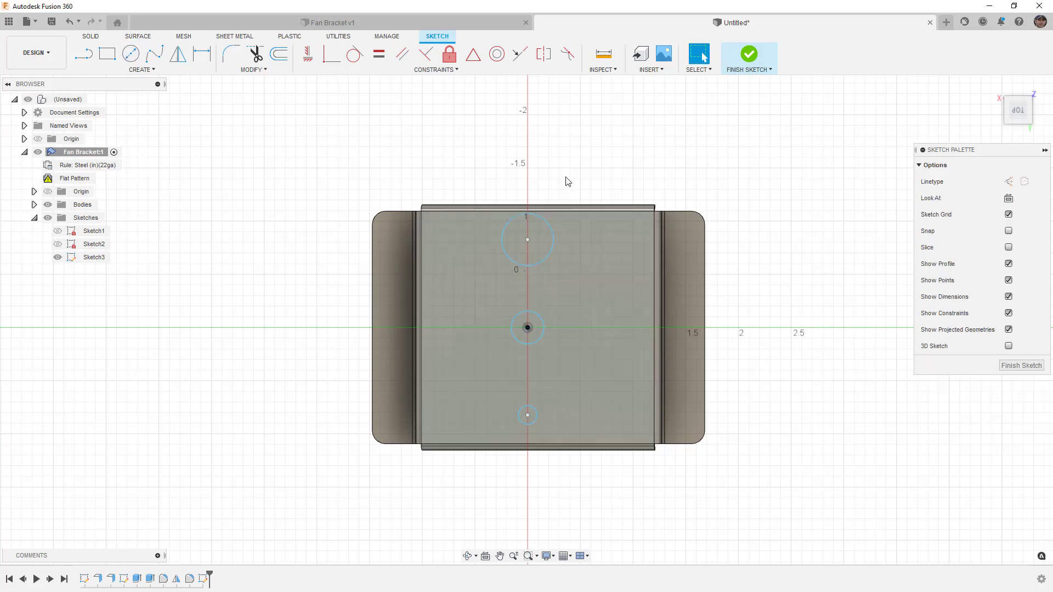
- Constrain the centres of the upper and lower circles vertically to the centre of the middle circle
left_click(307, 53)
left_click(528, 240)
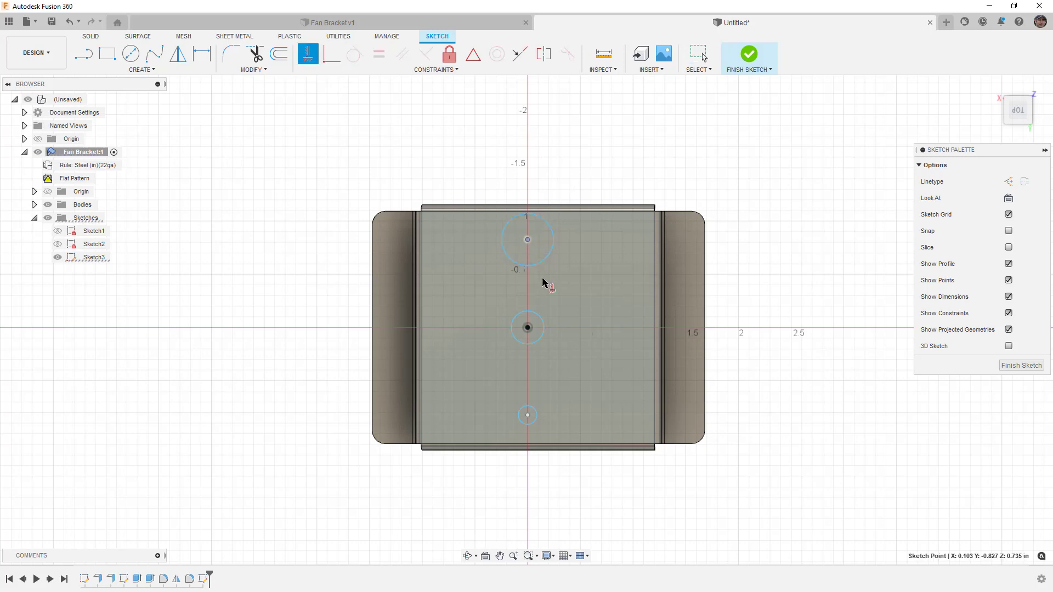
left_click(528, 327)
left_click(528, 415)
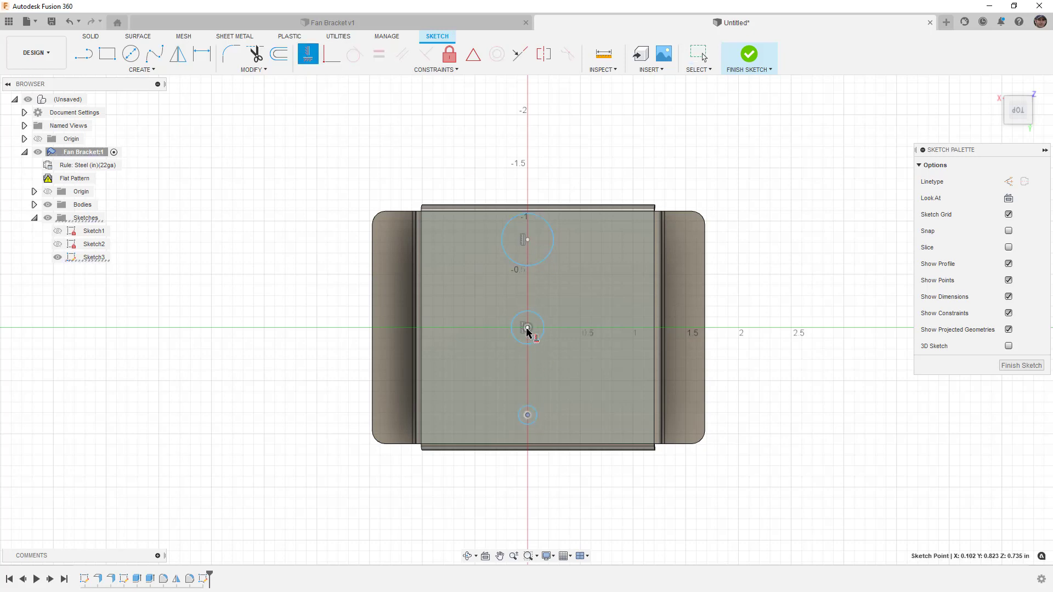
left_click(527, 327)
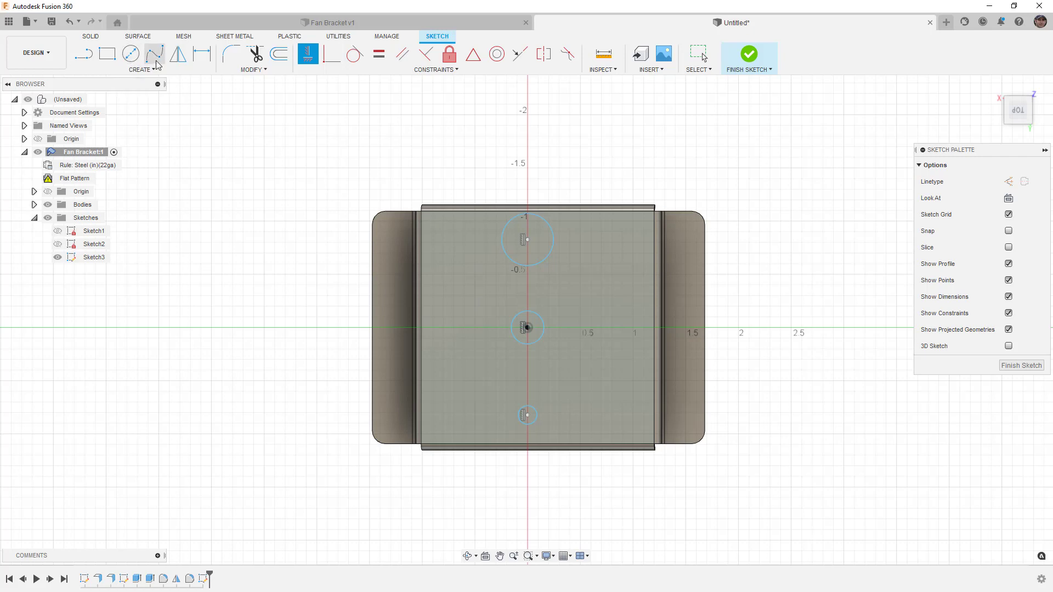
- Dimension the diameter of the large upper circle as 0.5 in
left_click(199, 57)
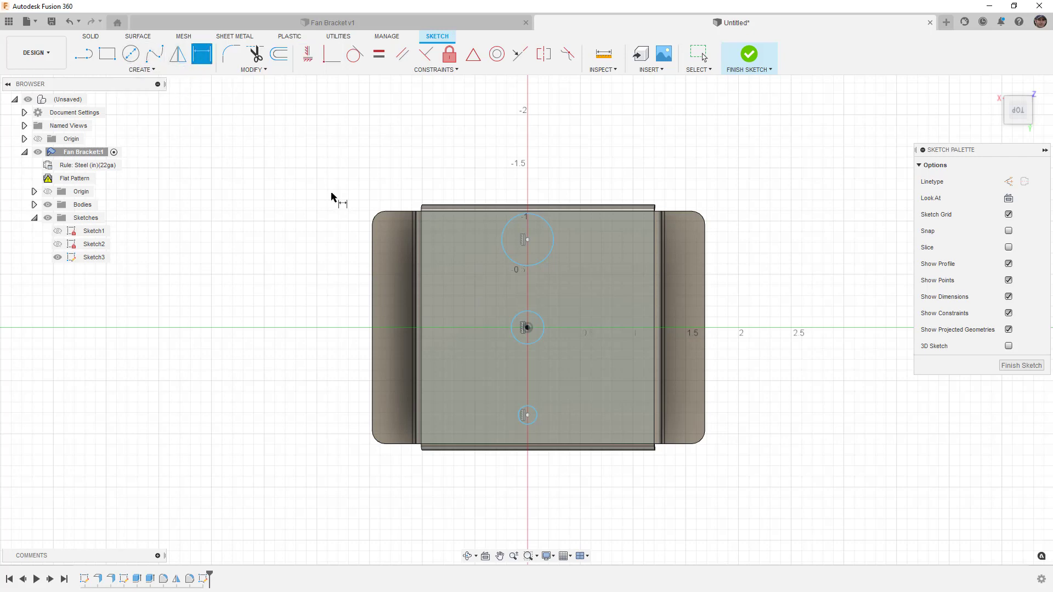
left_click(554, 240)
left_click(573, 174)
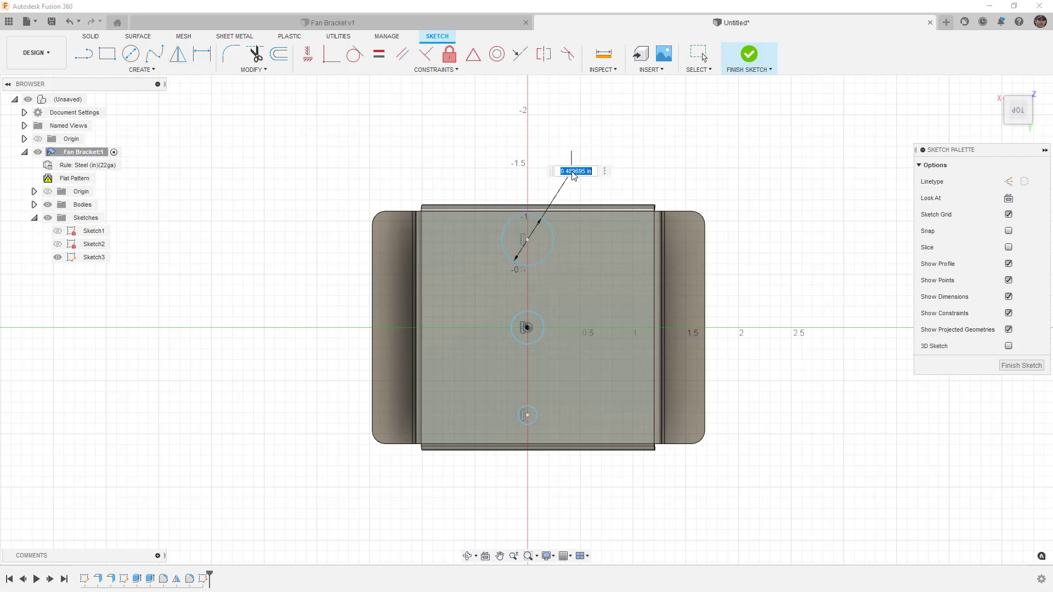
type("0.5")
key("Return")
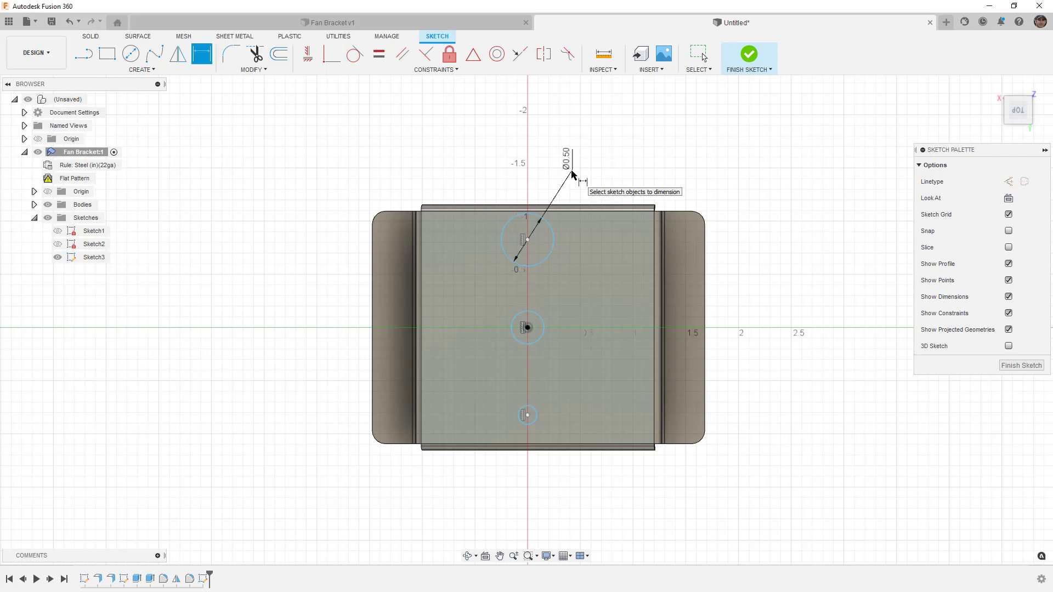
- Dimension the diameter of the middle circle at the origin as 0.25 in
left_click(538, 324)
left_click(567, 297)
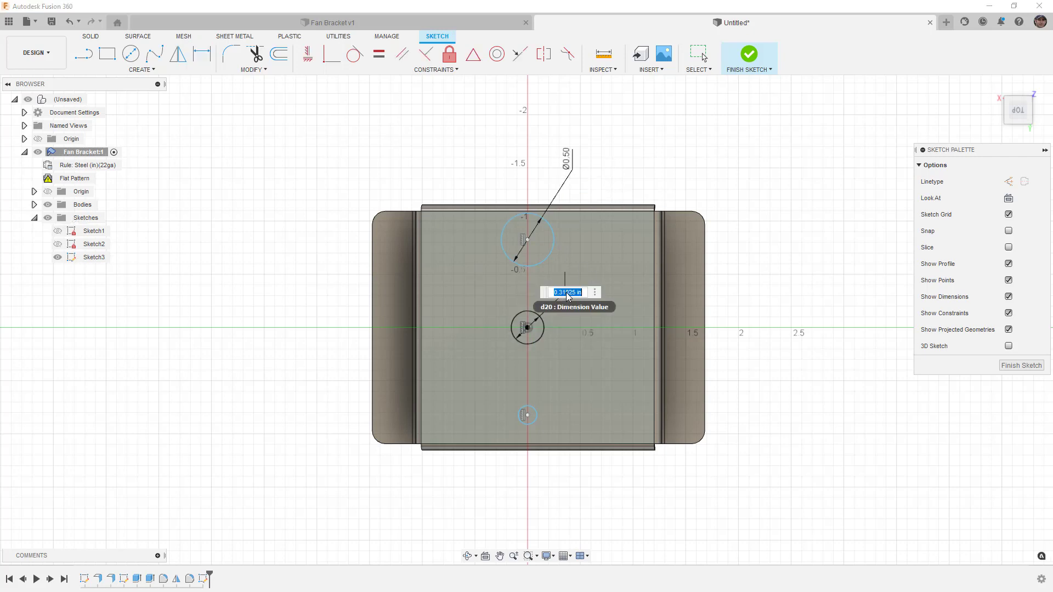
key("BackSpace")
type("0.25")
key("Return")
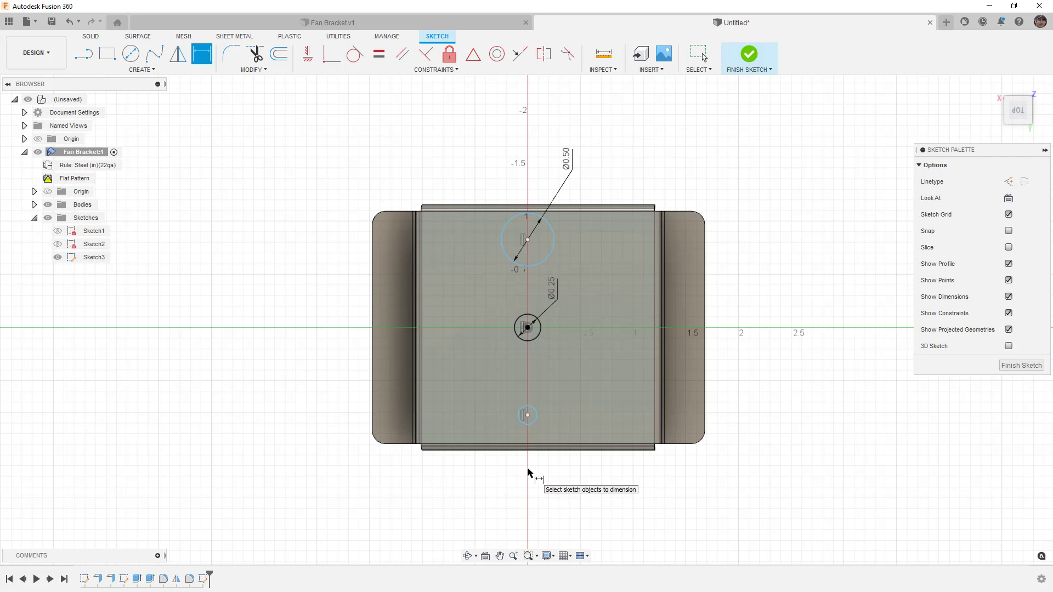
- Dimension the diameter of the small lower circle as 0.125 in
left_click(529, 421)
left_click(571, 490)
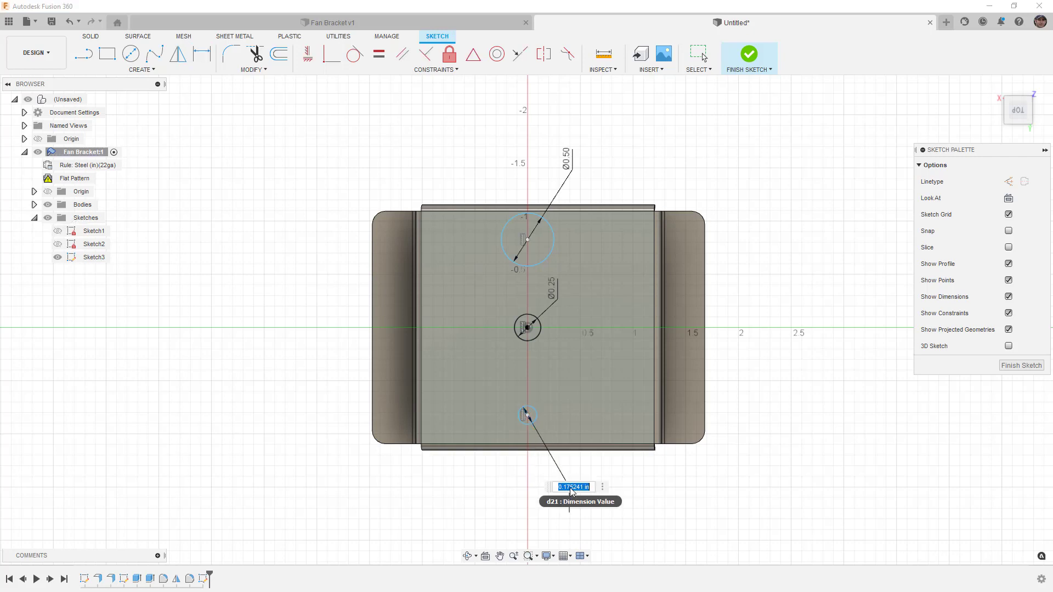
type(".125")
key("Return")
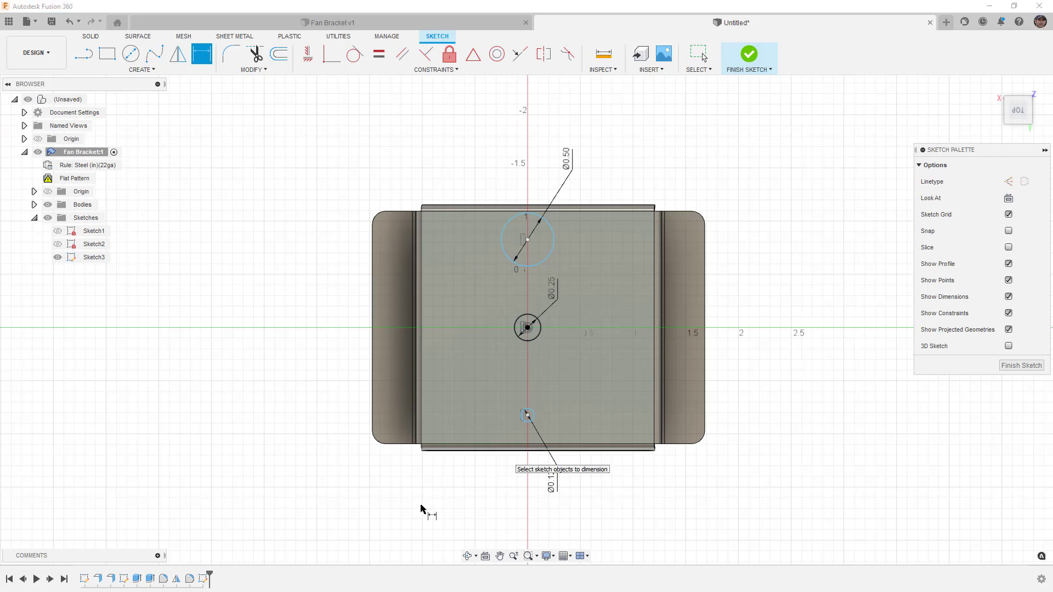
- Dimension the vertical distance between the centres of the middle and lower circles as 15/16 in (0.938 in)
left_click(528, 328)
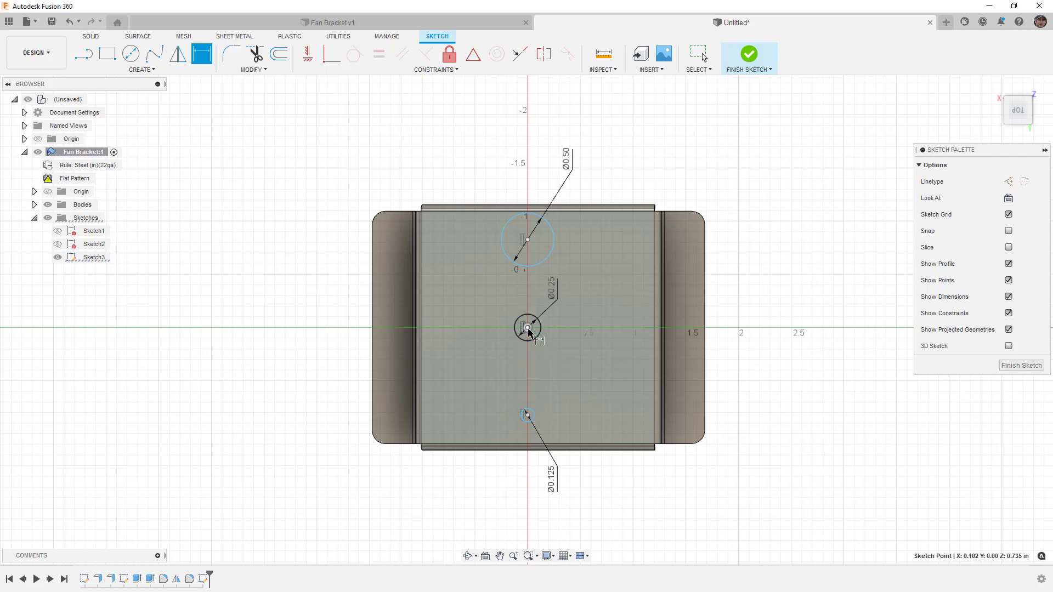
left_click(528, 415)
left_click(321, 390)
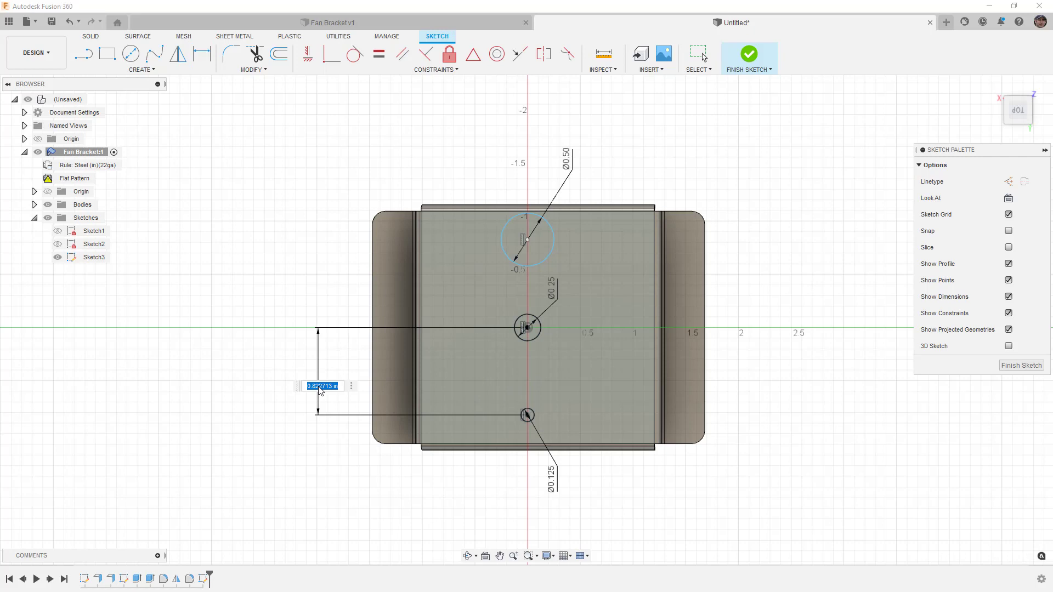
type(".5/16")
key("Return")
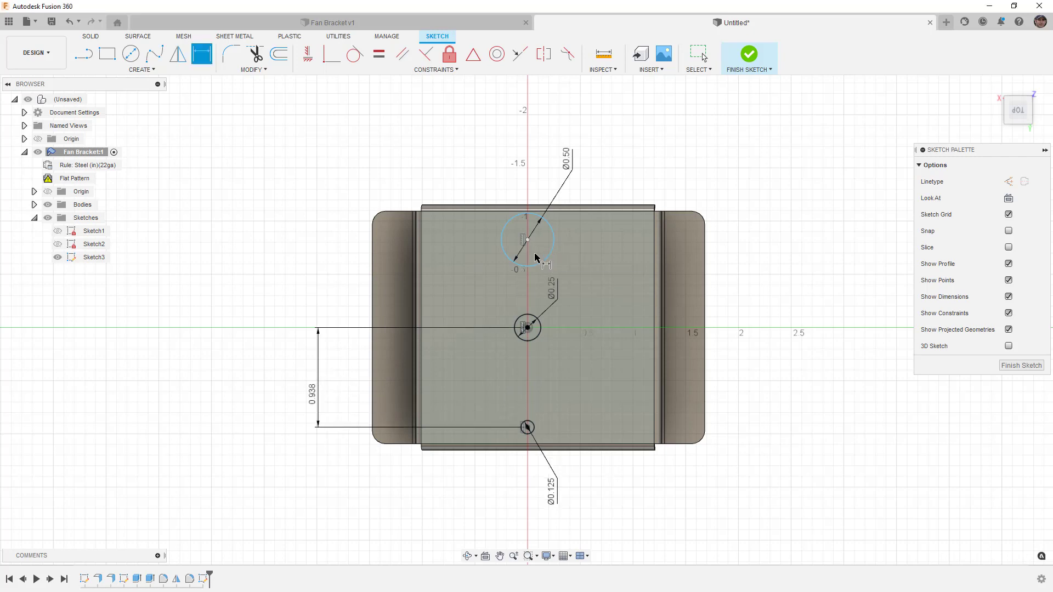
- Dimension the vertical distance between the centres of the large upper circle and the middle circle as 0.8 in
scroll(531, 243, "up", 2)
key("Escape")
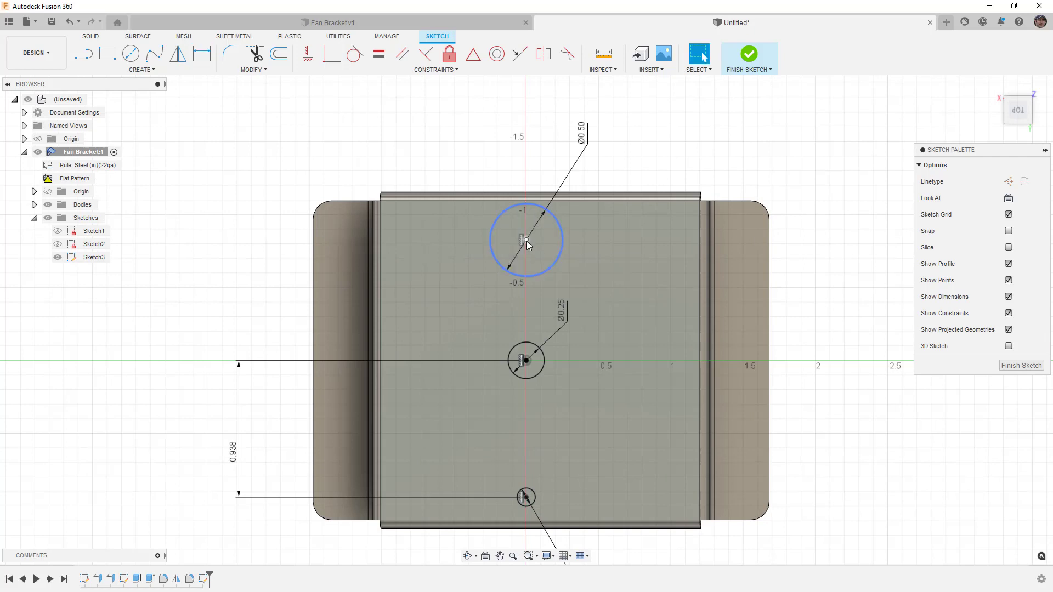
left_click_drag(526, 241, 525, 249)
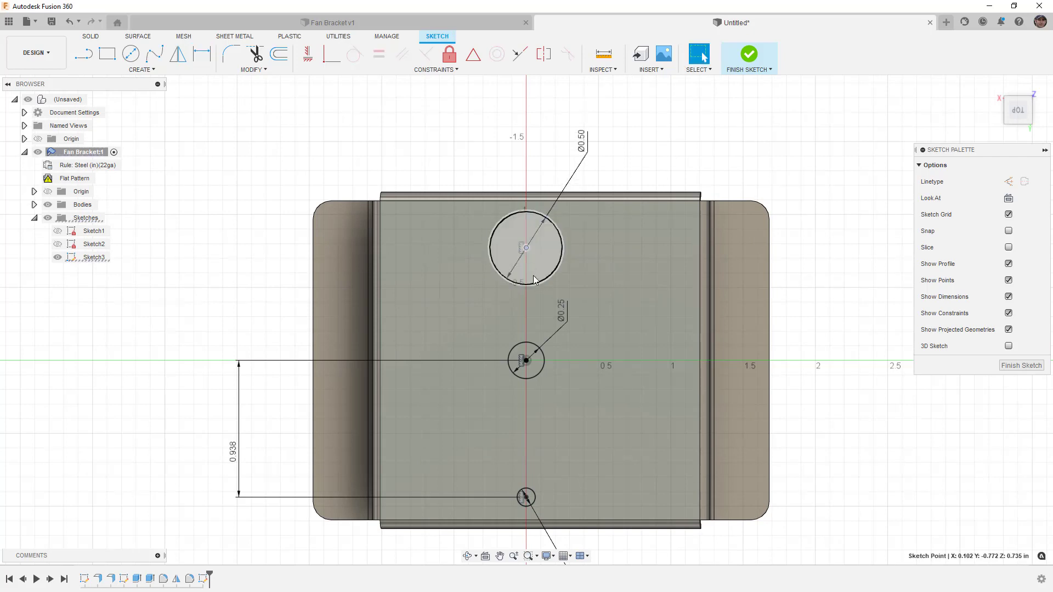
key("d")
left_click(523, 357)
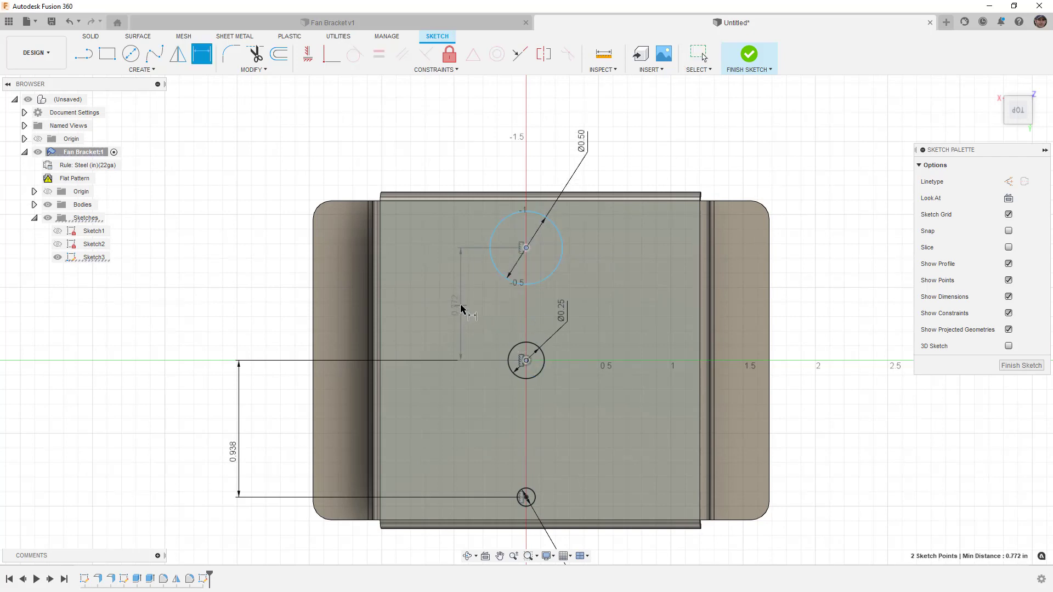
left_click(461, 306)
type(".8")
key("Return")
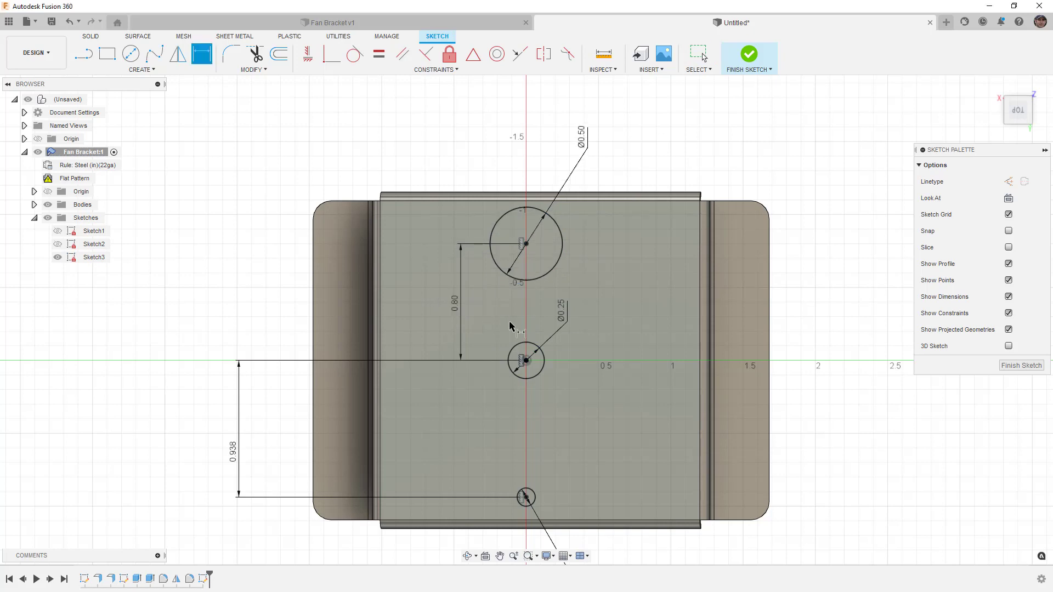
- Circular-pattern the 0.125 in circle around the middle circle's centre with a quantity of 3, and finish the sketch
scroll(513, 296, "down", 2)
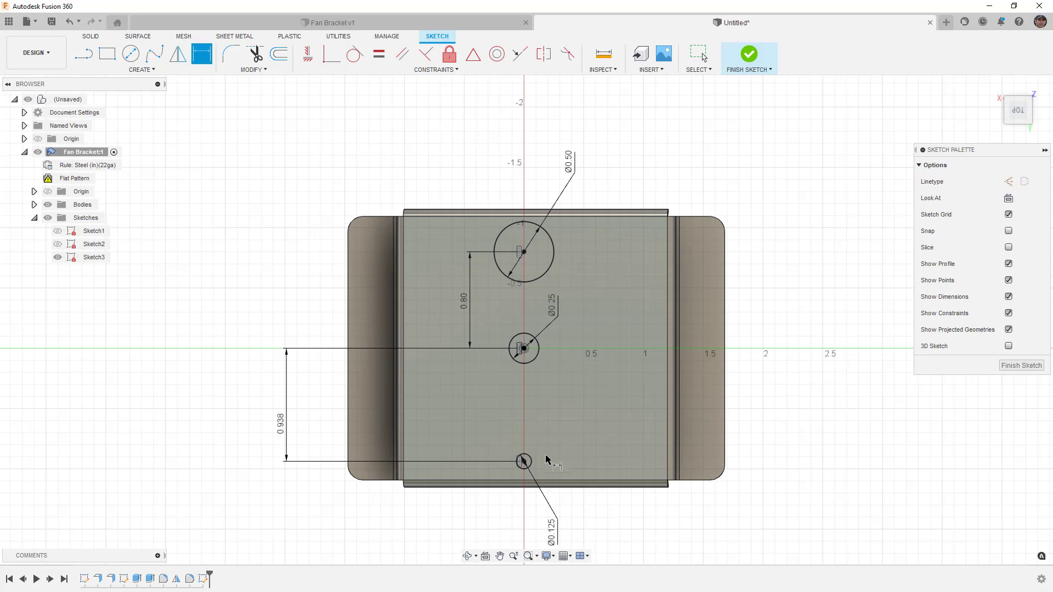
left_click(175, 71)
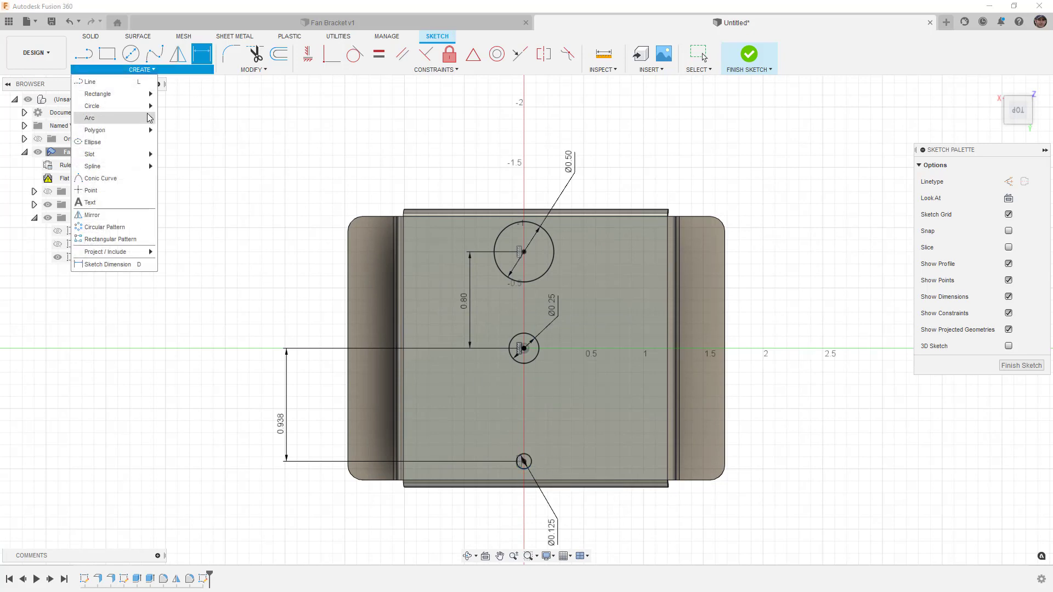
left_click(117, 232)
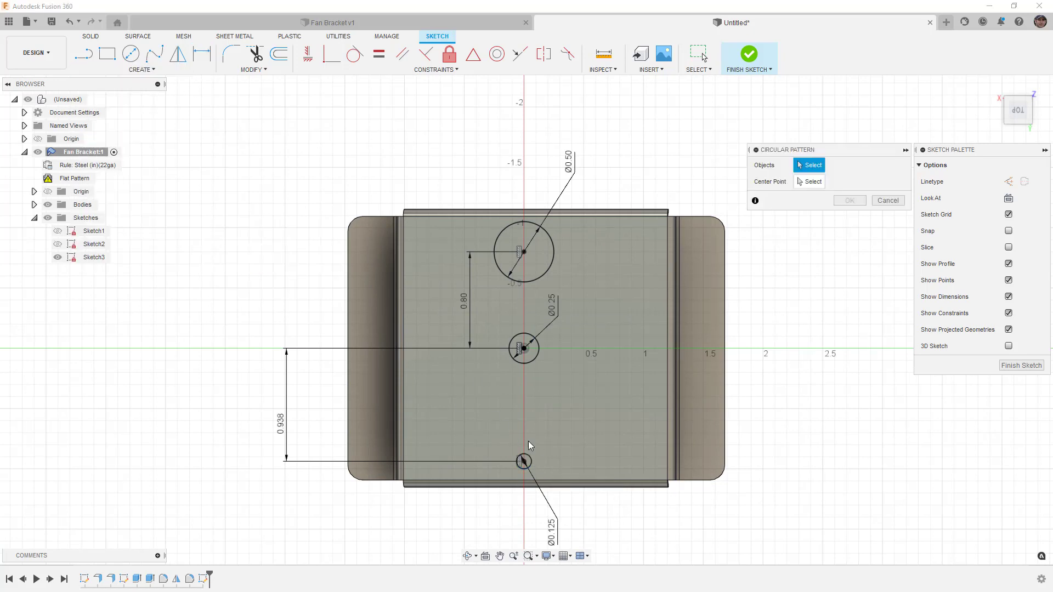
left_click(521, 462)
left_click(806, 182)
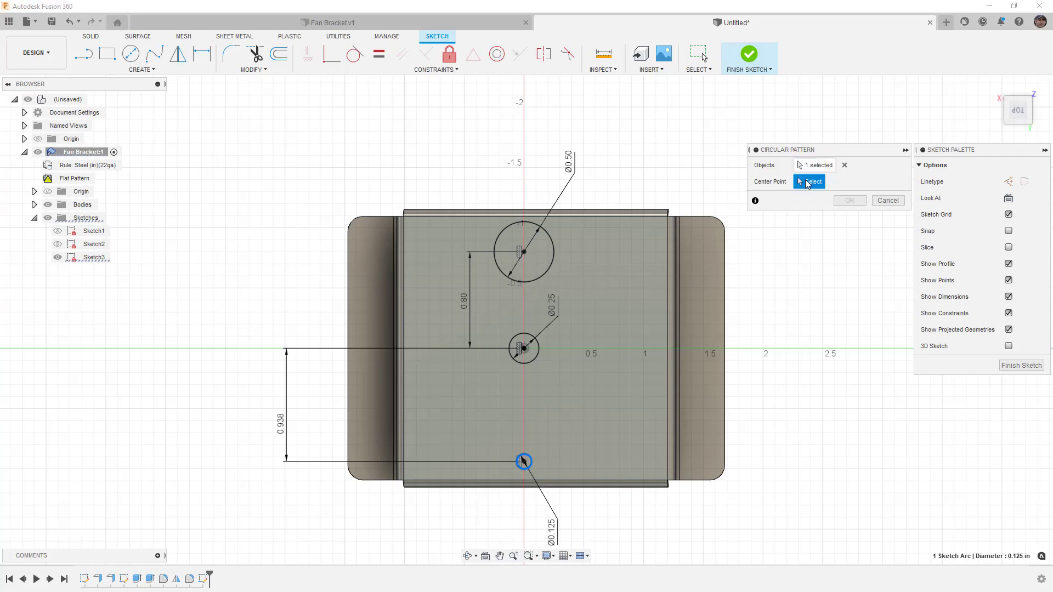
left_click(524, 349)
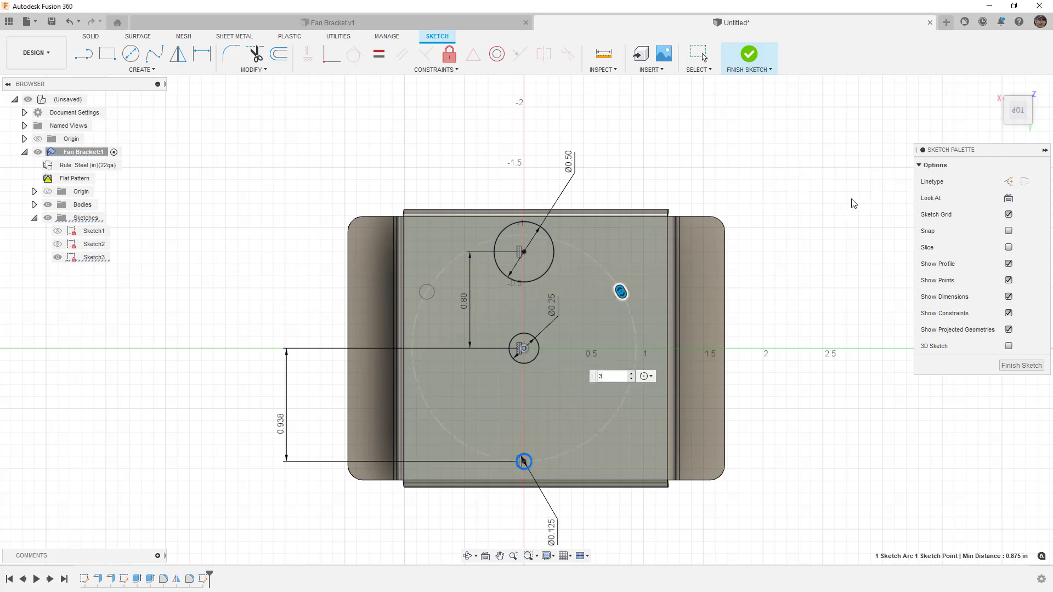
left_click(749, 53)
- Extrude all five circle profiles as a cut through the sloped top plate, using a To Object extent ending at the plate's inside face
mouse_move(762, 283)
middle_mouse_down("shift")
mouse_move(759, 318)
mouse_move(764, 277)
middle_mouse_up("shift")
scroll(591, 315, "up", 3)
left_click(130, 69)
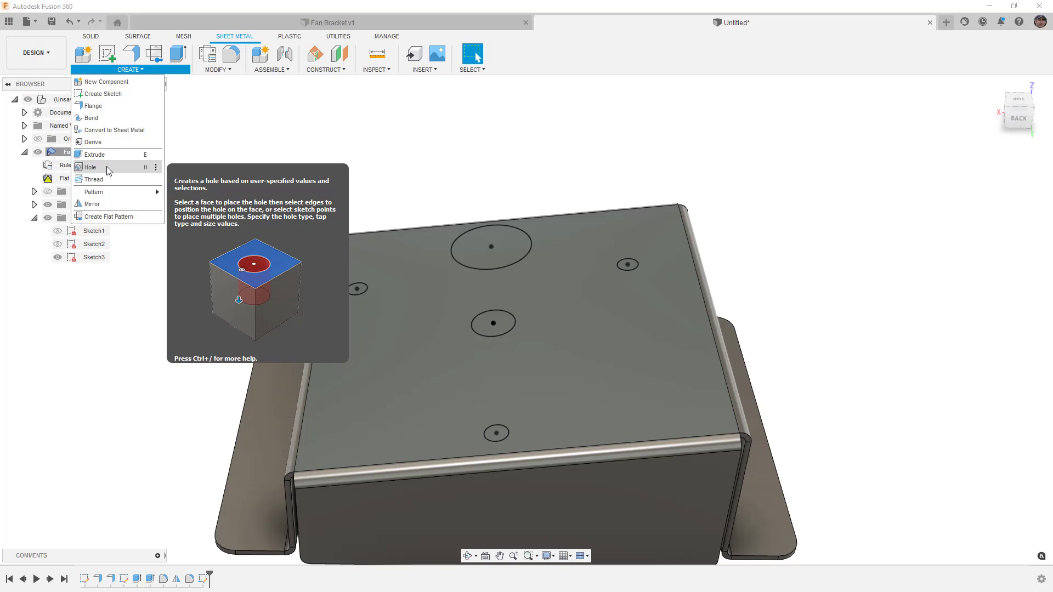
left_click(104, 155)
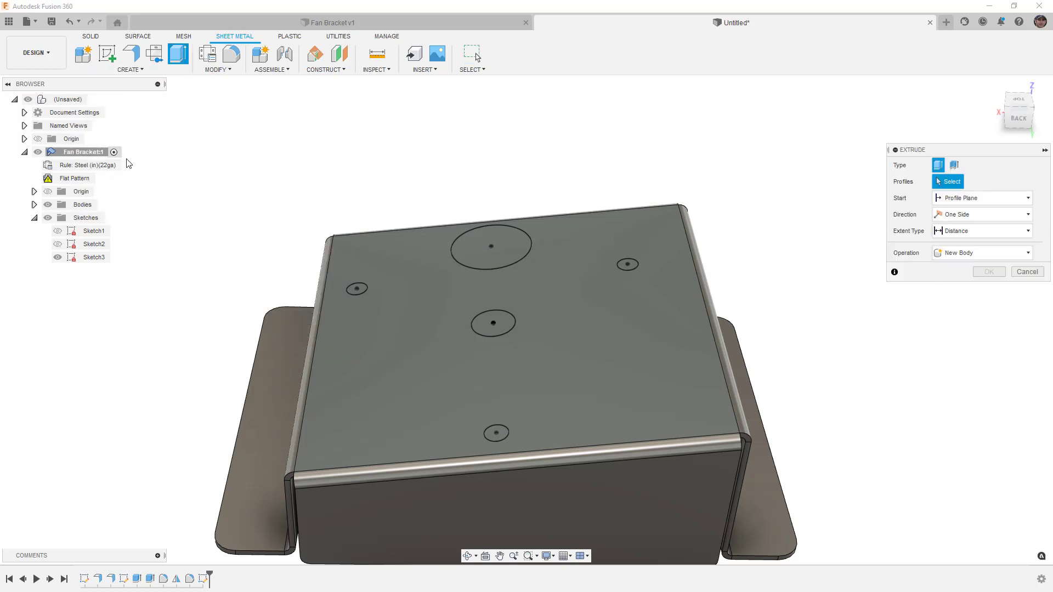
scroll(475, 258, "up", 3)
left_click(478, 244)
left_click(495, 346)
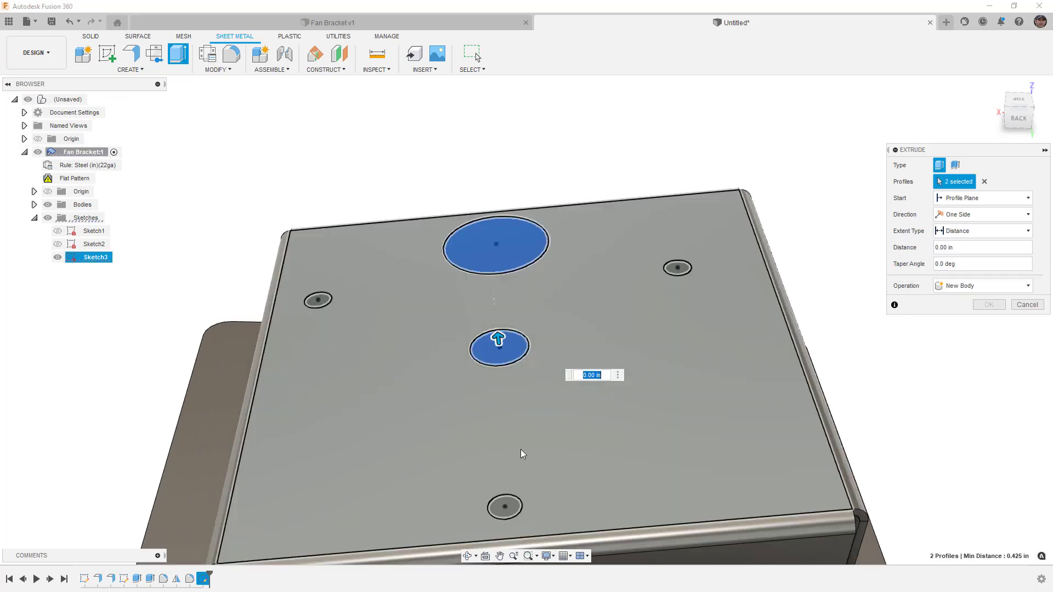
left_click(504, 505)
left_click(677, 267)
left_click(318, 300)
scroll(555, 392, "down", 5)
middle_click_drag(554, 393, 559, 373, "shift")
left_click(1009, 231)
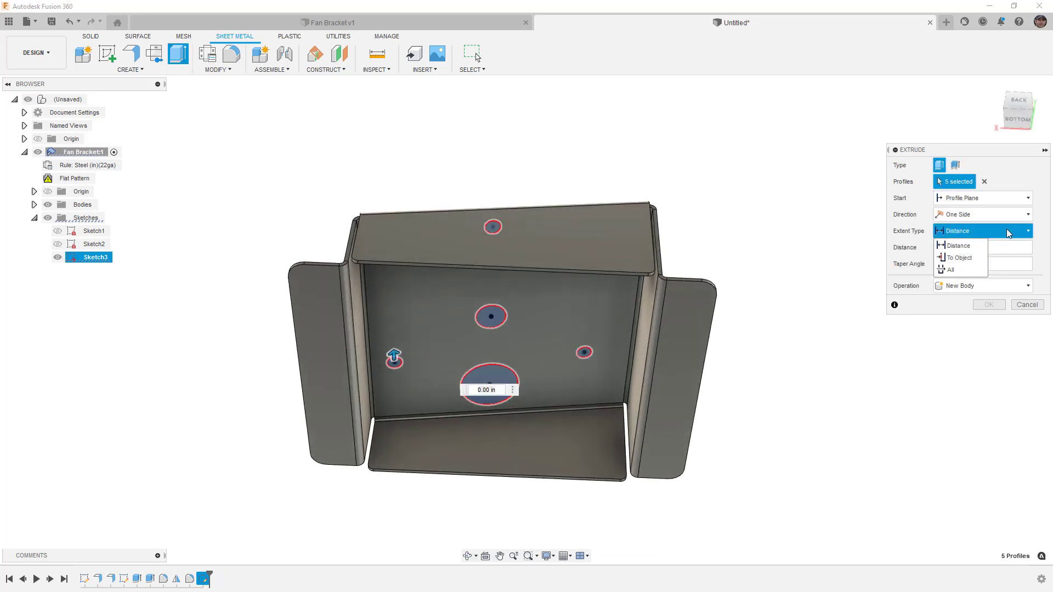
left_click(970, 258)
left_click(595, 317)
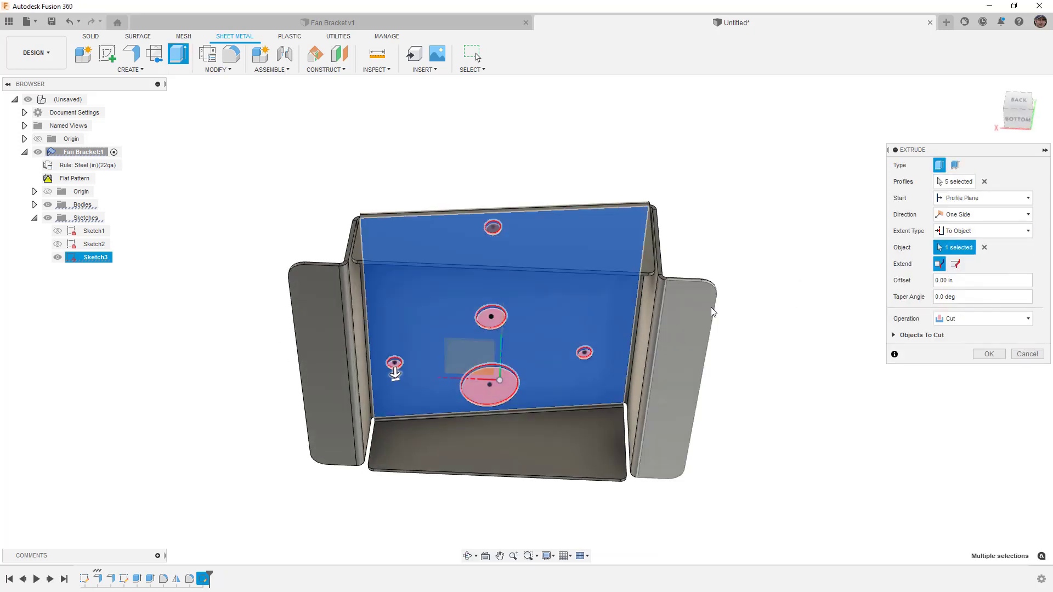
left_click(975, 355)
- Create a sketch on the X-side mounting flange and draw two circles about 0.15 in across, centred at its rounded outer corners
mouse_move(574, 165)
middle_mouse_down("shift")
mouse_move(585, 254)
mouse_move(537, 262)
middle_mouse_up("shift")
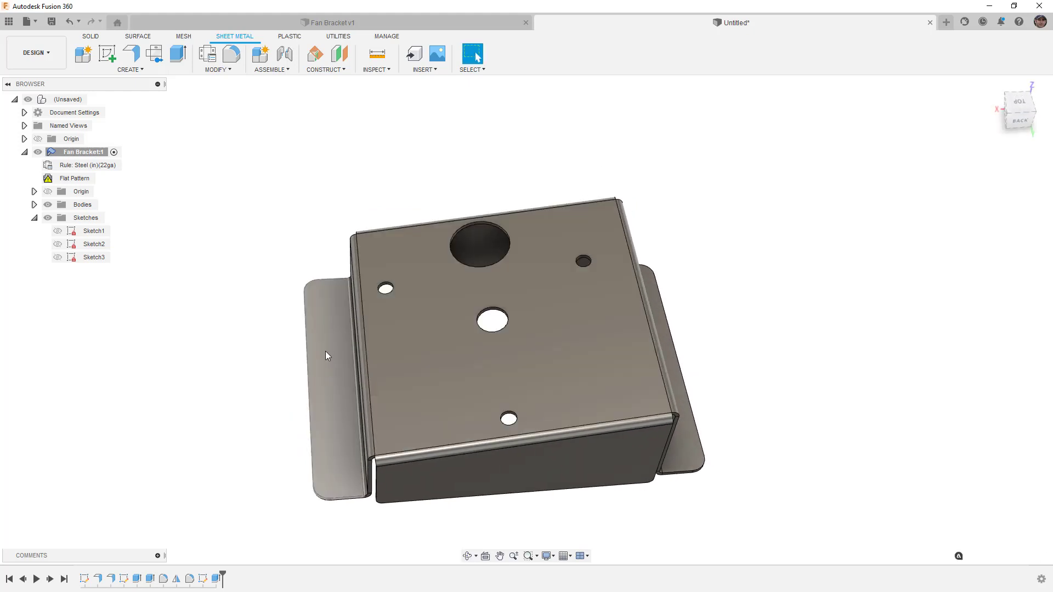
left_click(324, 351)
right_click(324, 352)
left_click(326, 409)
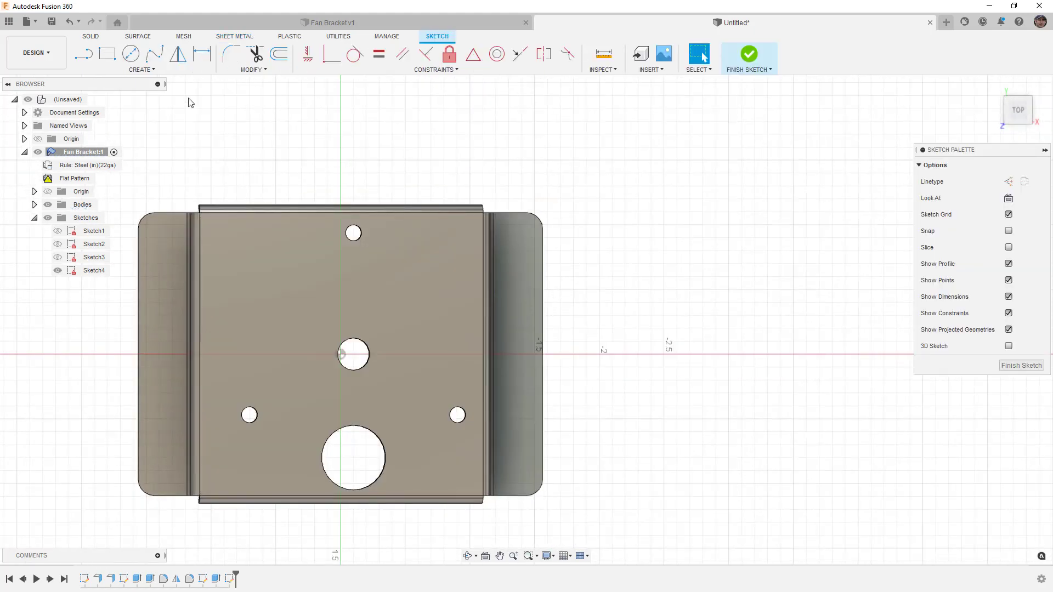
left_click(130, 53)
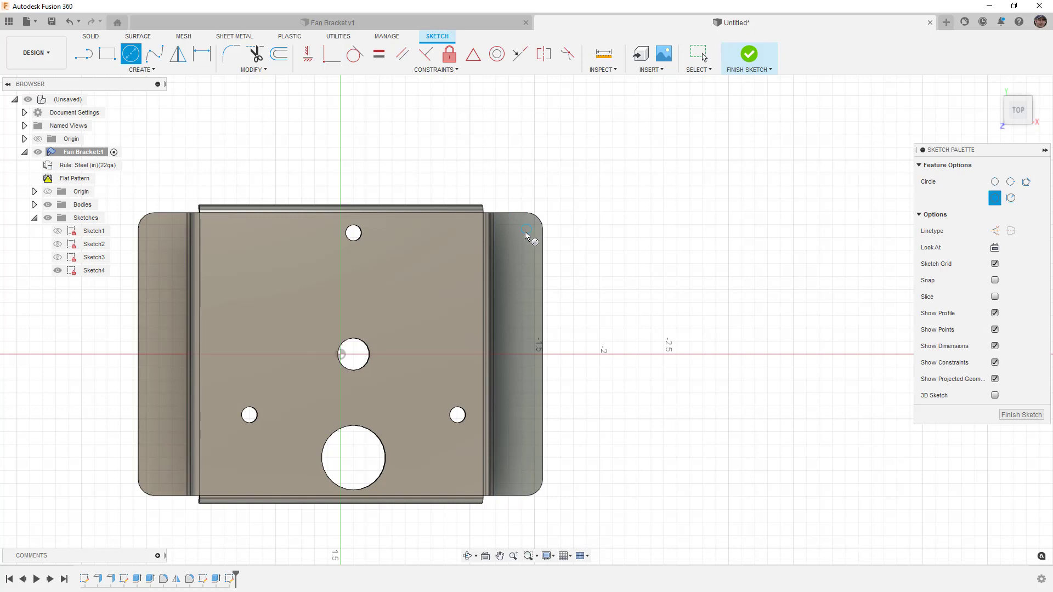
left_click(526, 229)
left_click(530, 242)
left_click(526, 479)
left_click(533, 486)
- Dimension the diameter of the lower flange circle as 0.125 in
key("d")
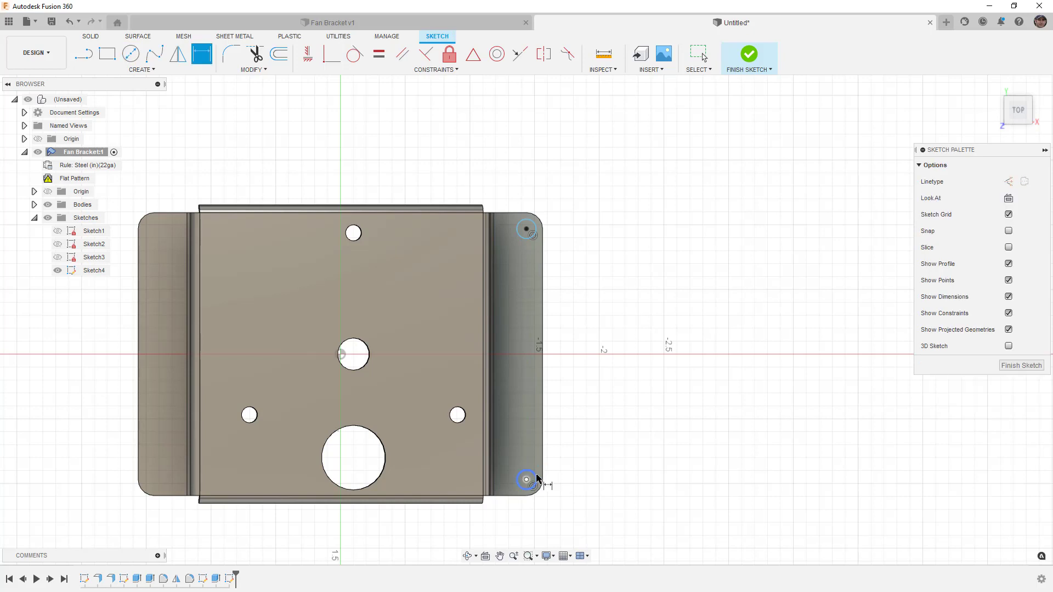
left_click(536, 478)
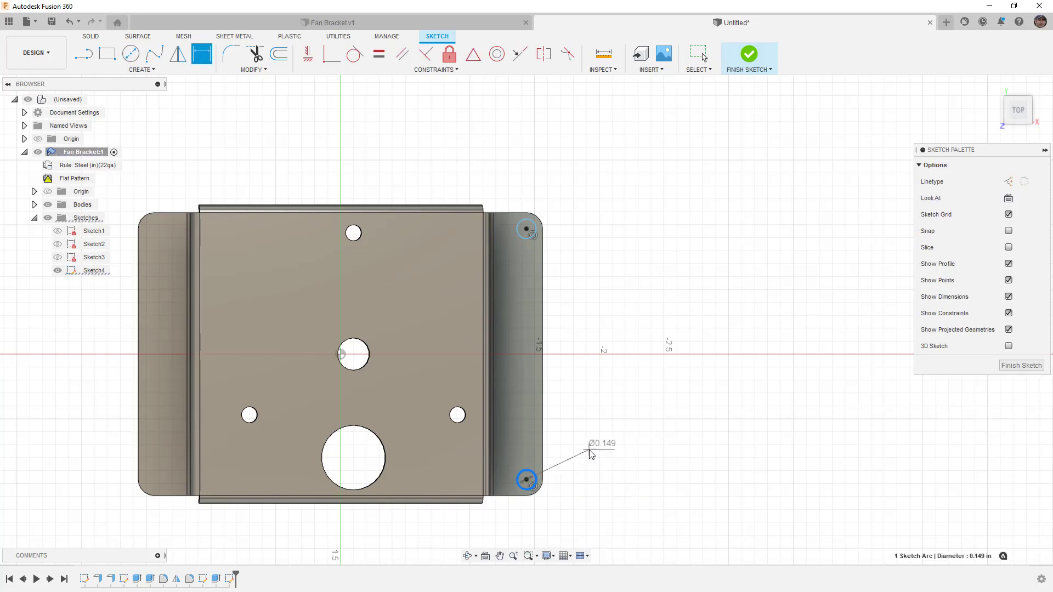
left_click(590, 453)
key("BackSpace")
type(".125")
key("Return")
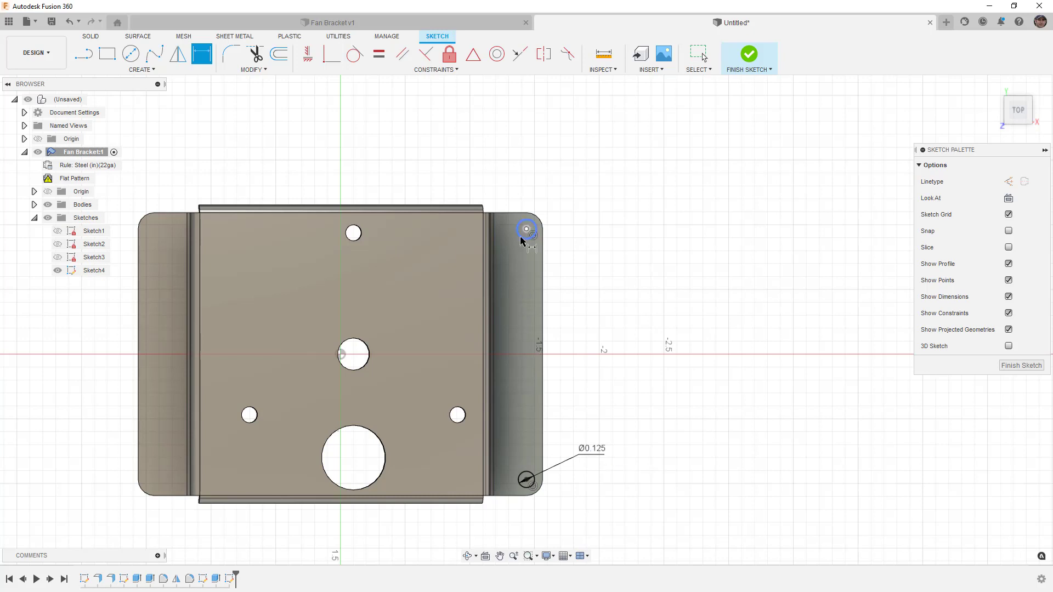
- Dimension the upper flange circle's diameter by referencing the lower circle's 0.125 in dimension, and finish the sketch
left_click(532, 224)
left_click(571, 233)
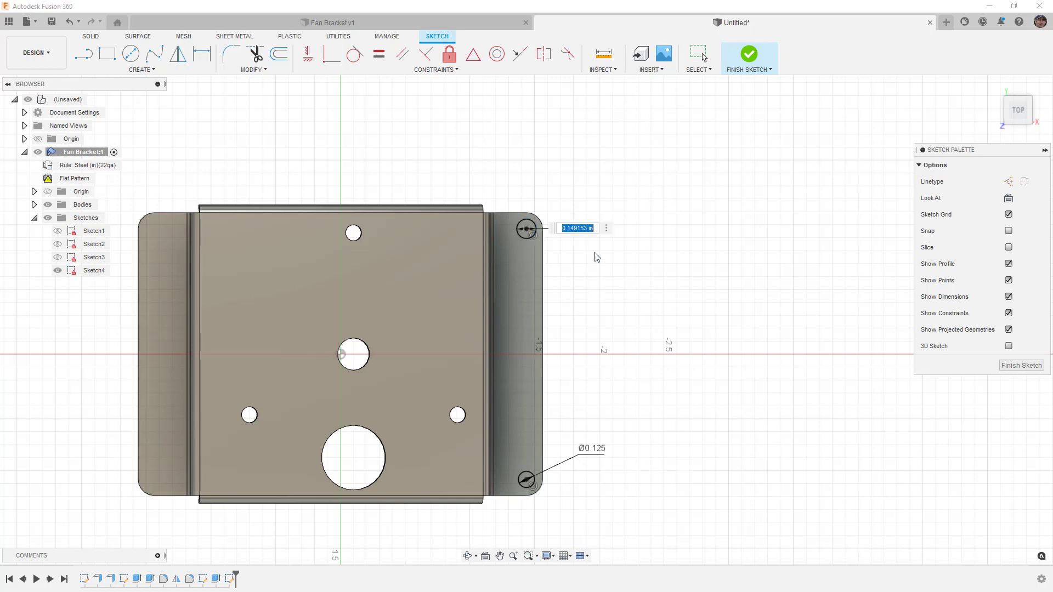
left_click(603, 453)
key("Return")
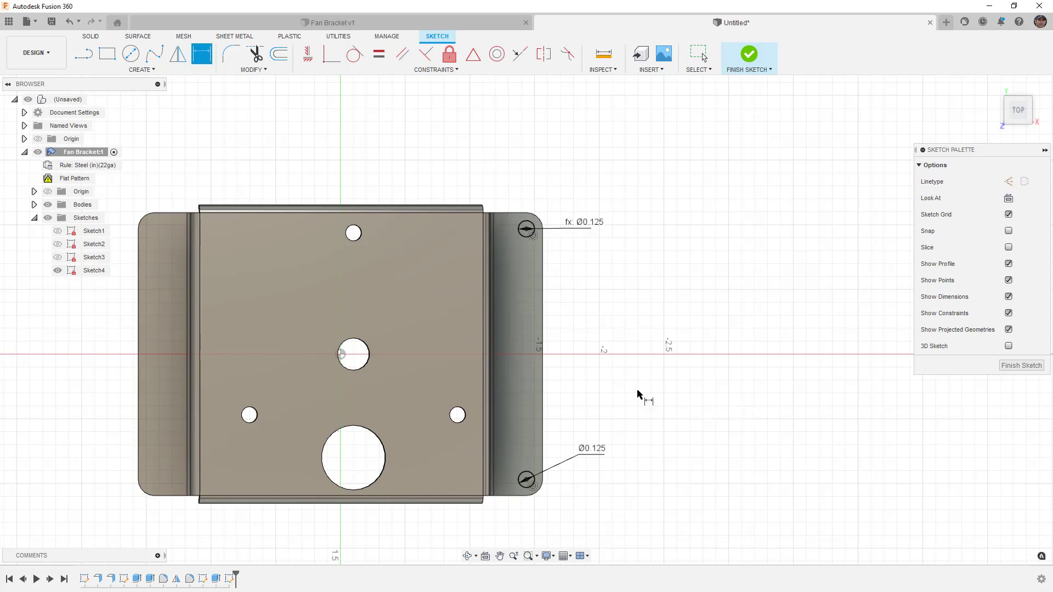
left_click(758, 54)
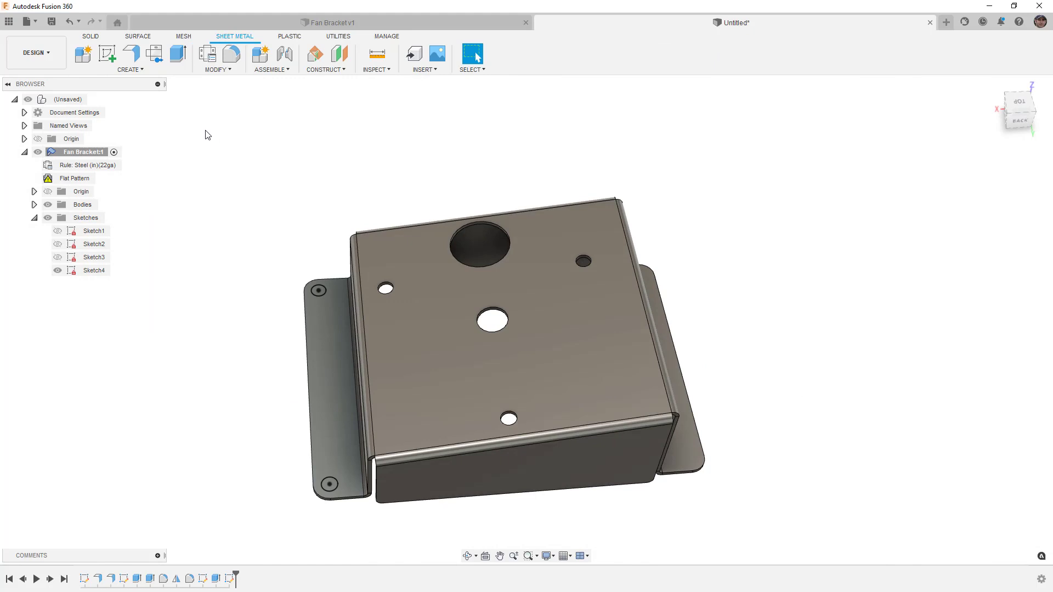
- Extrude the two flange circles as a cut through the mounting flange, using a To Object extent ending at its underside
left_click(178, 55)
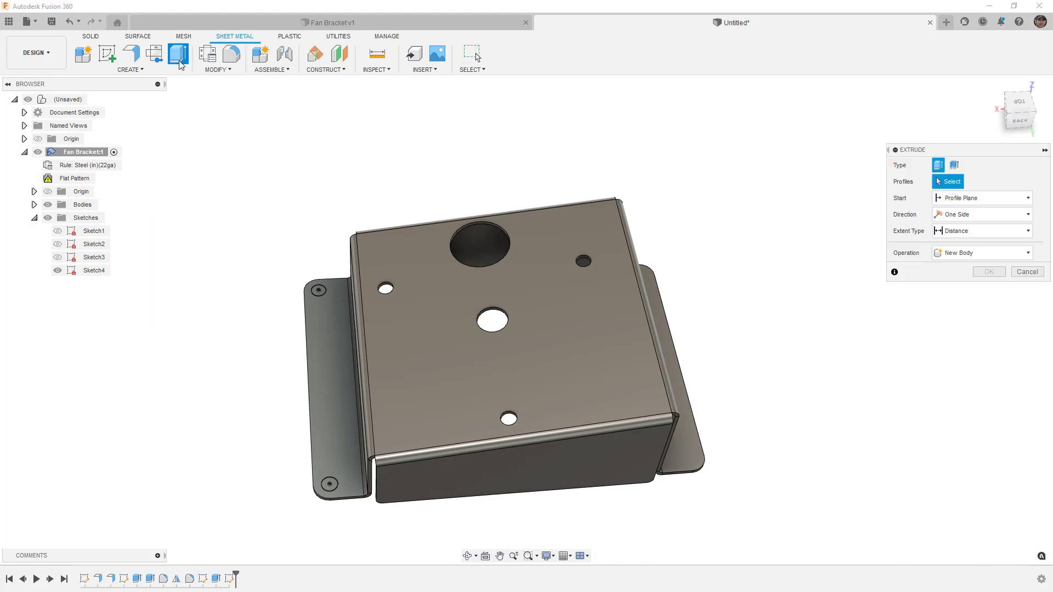
left_click(306, 280)
scroll(310, 285, "up", 2)
scroll(354, 429, "down", 2)
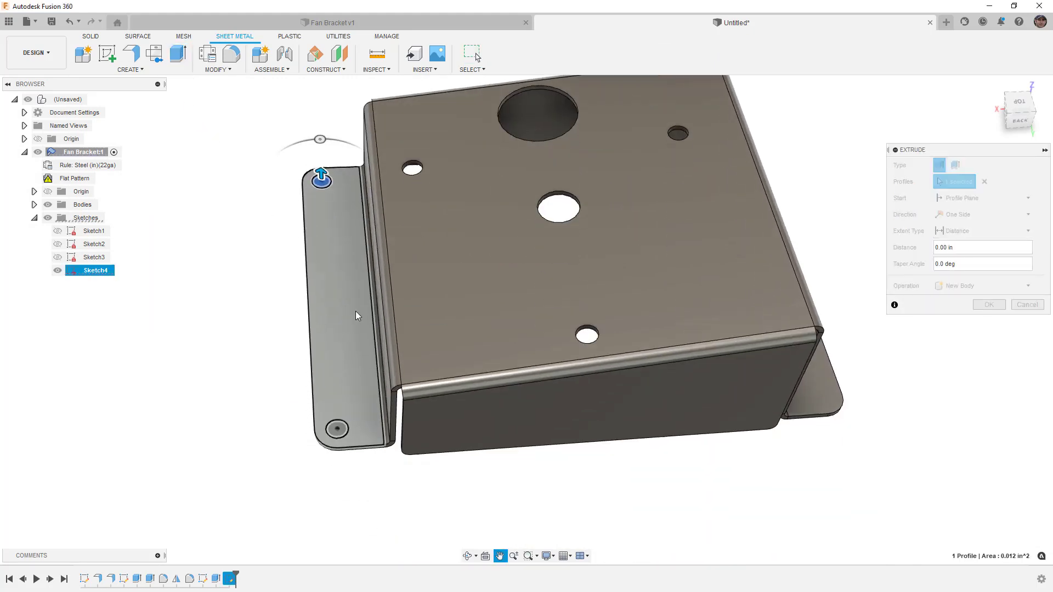
left_click(340, 428)
middle_click_drag(340, 428, 394, 390, "shift")
left_click(981, 231)
left_click(961, 263)
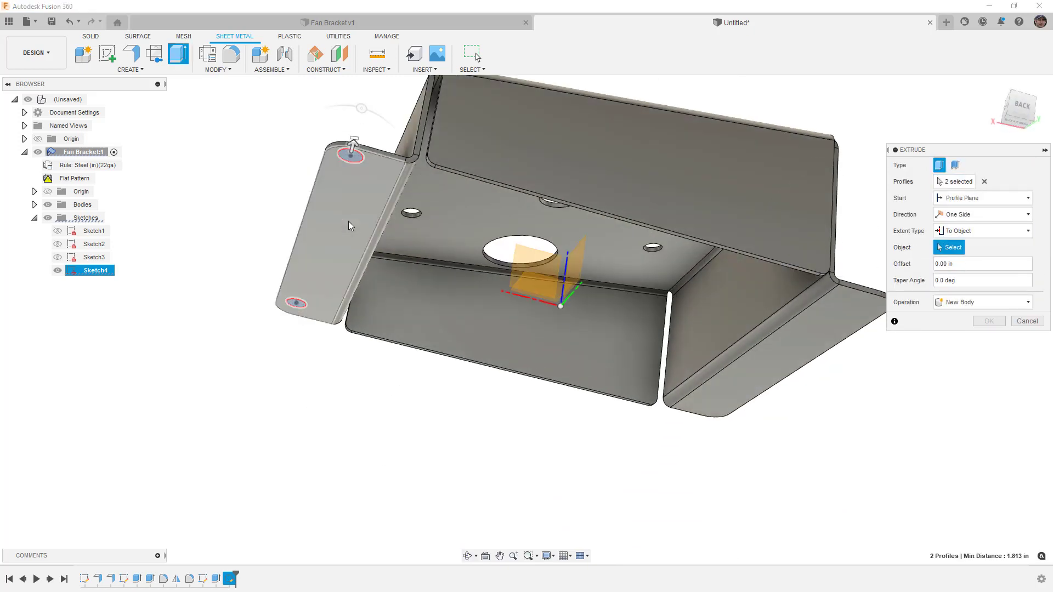
left_click(337, 217)
left_click(1001, 355)
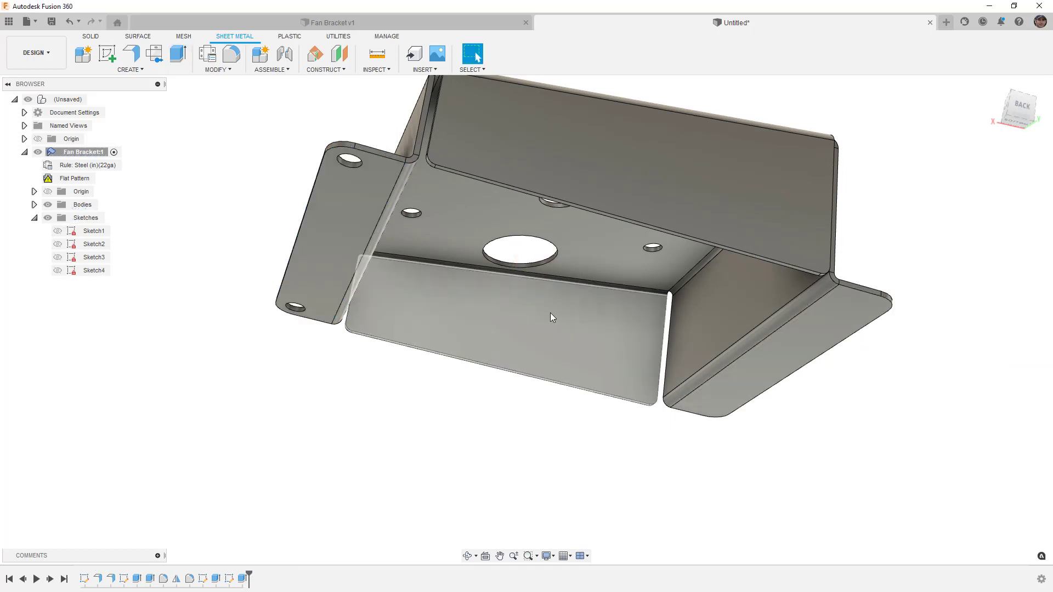
- Mirror the flange hole cut feature across the origin YZ plane onto the opposite mounting flange, with the Adjust compute option
middle_click_drag(551, 312, 535, 351, "shift")
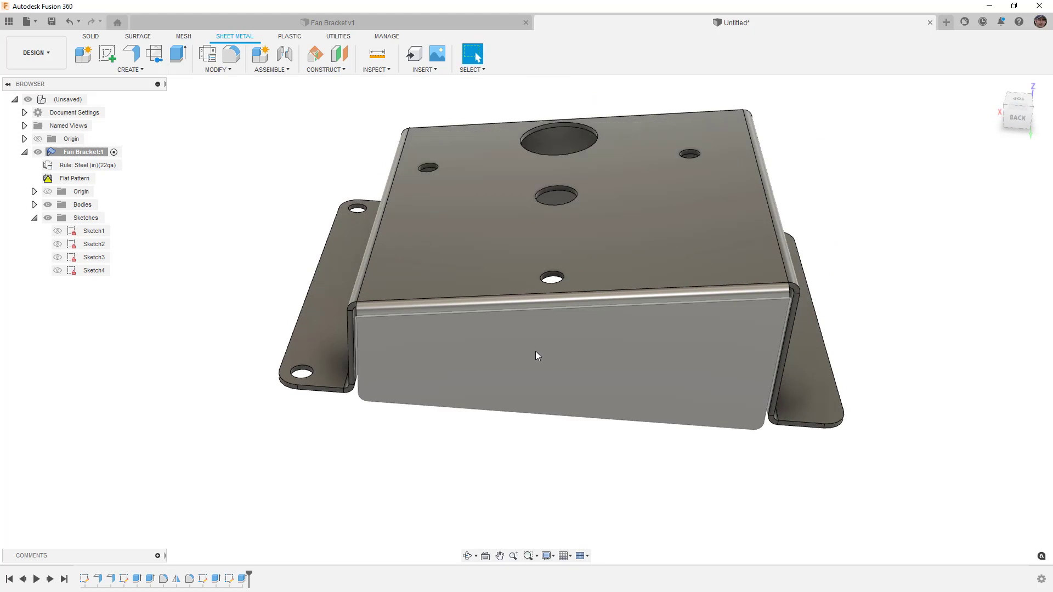
left_click(177, 72)
left_click(111, 205)
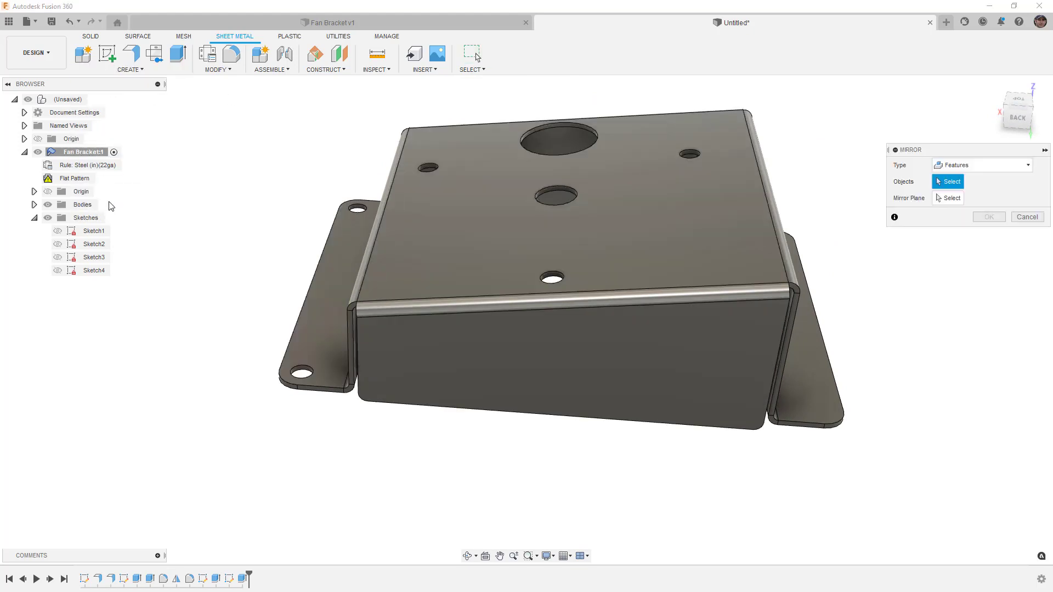
left_click(240, 578)
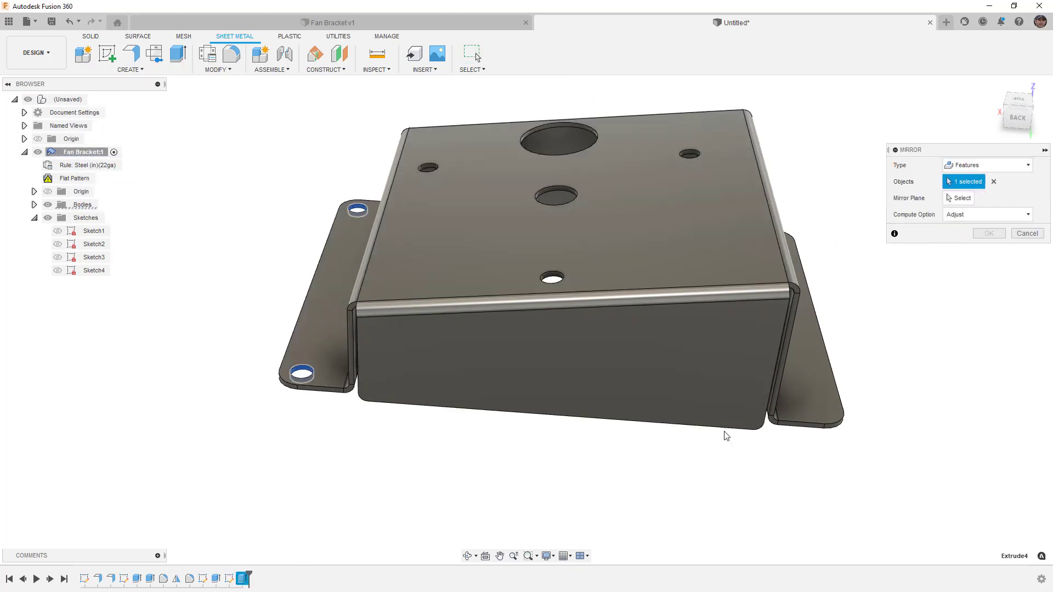
left_click(981, 202)
middle_click_drag(766, 235, 628, 263, "shift")
left_click(601, 267)
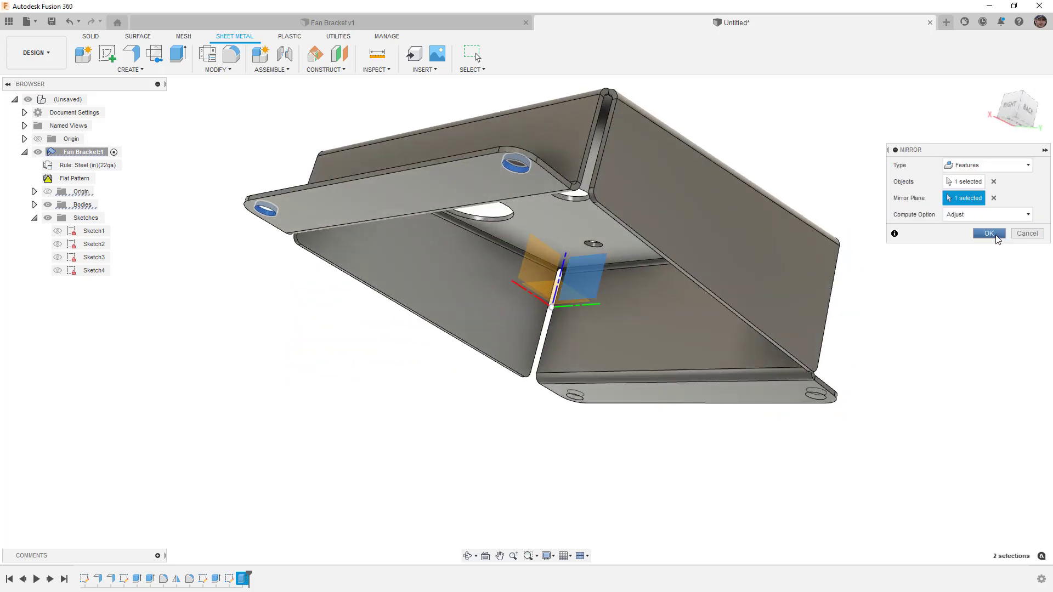
left_click(989, 233)
- Start a sketch on the outer face of the front flange and draw a circle overlapping the flange's lower edge
middle_click_drag(816, 224, 565, 255, "shift")
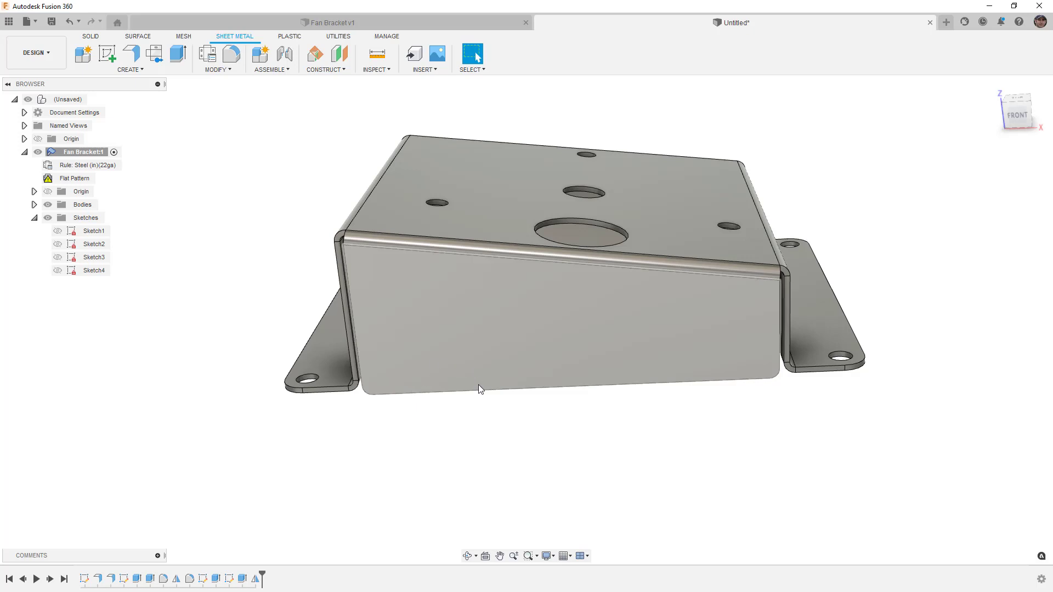
left_click(1019, 113)
left_click(500, 294)
right_click(500, 295)
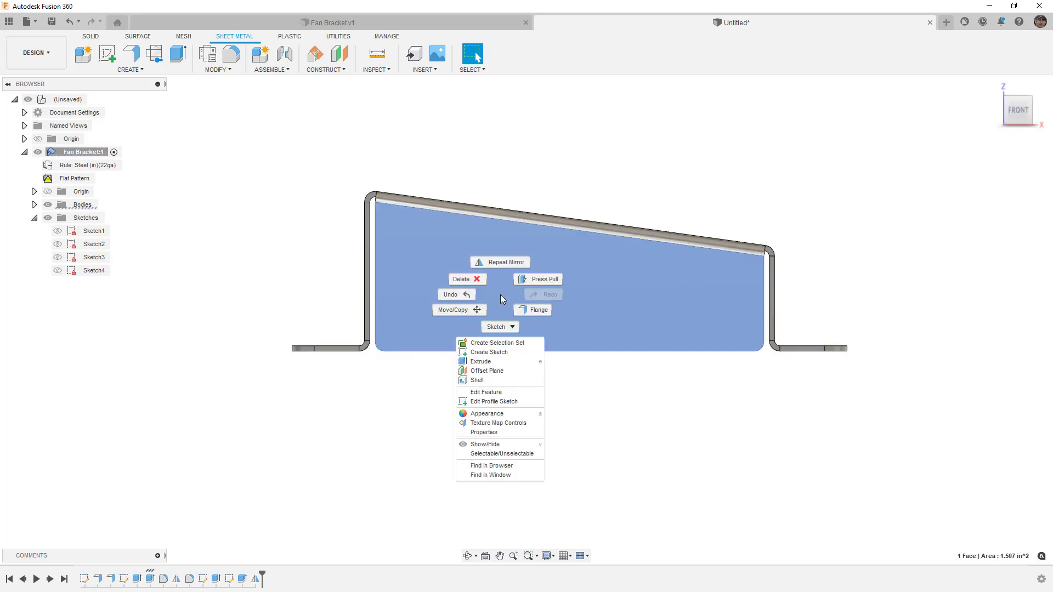
left_click(501, 354)
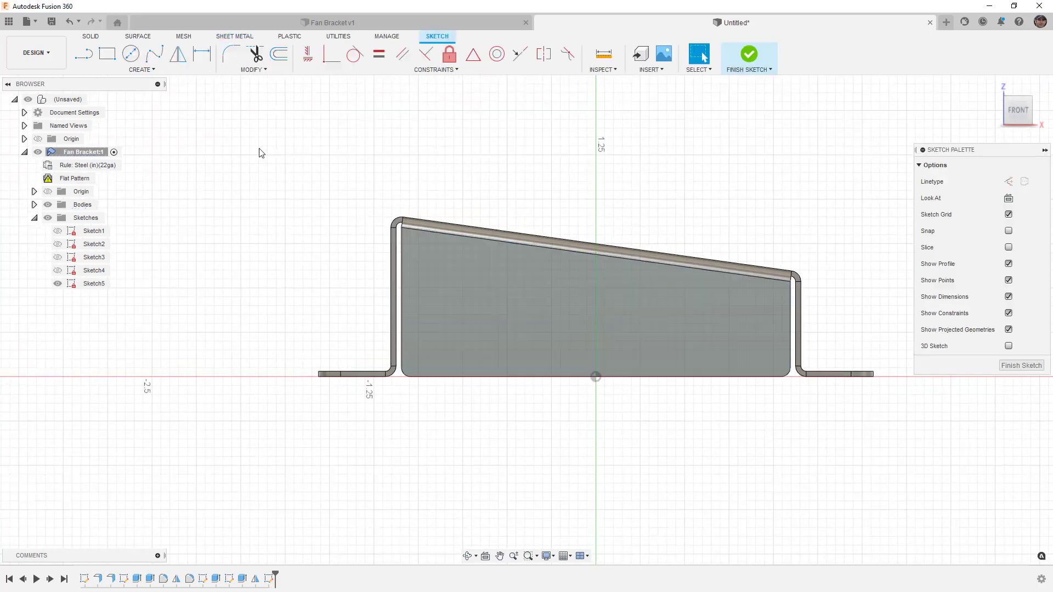
key("c")
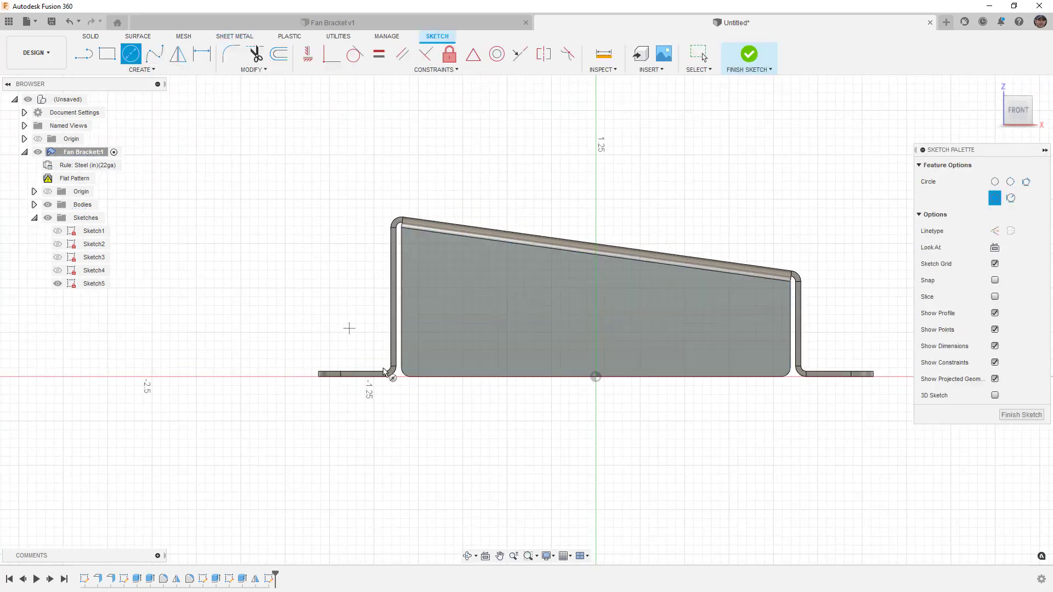
left_click(477, 411)
left_click(469, 358)
- Dimension the circle's diameter as 0.5625 in
key("d")
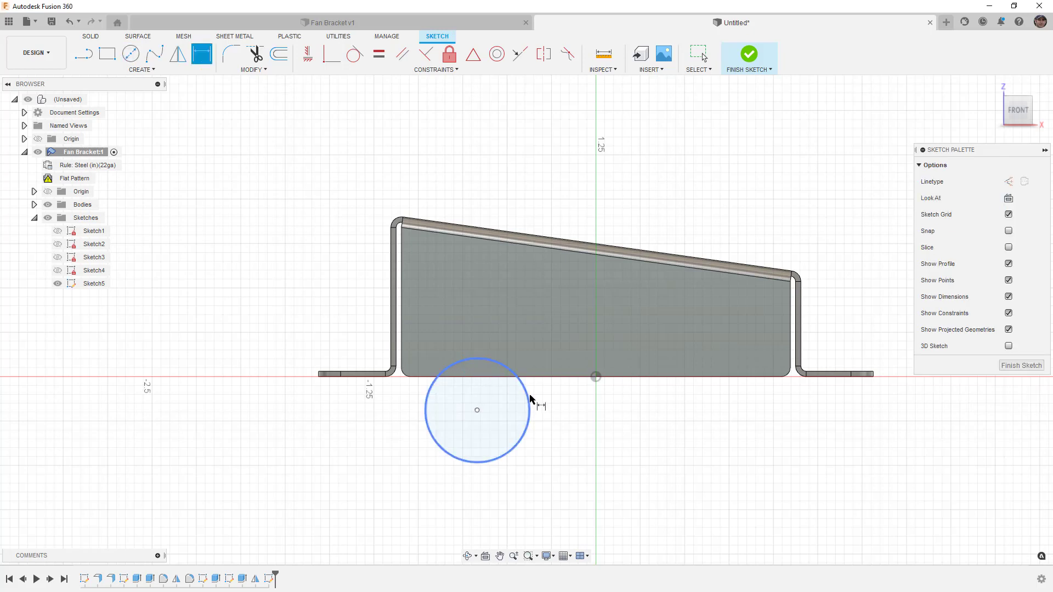
left_click(531, 406)
left_click(548, 402)
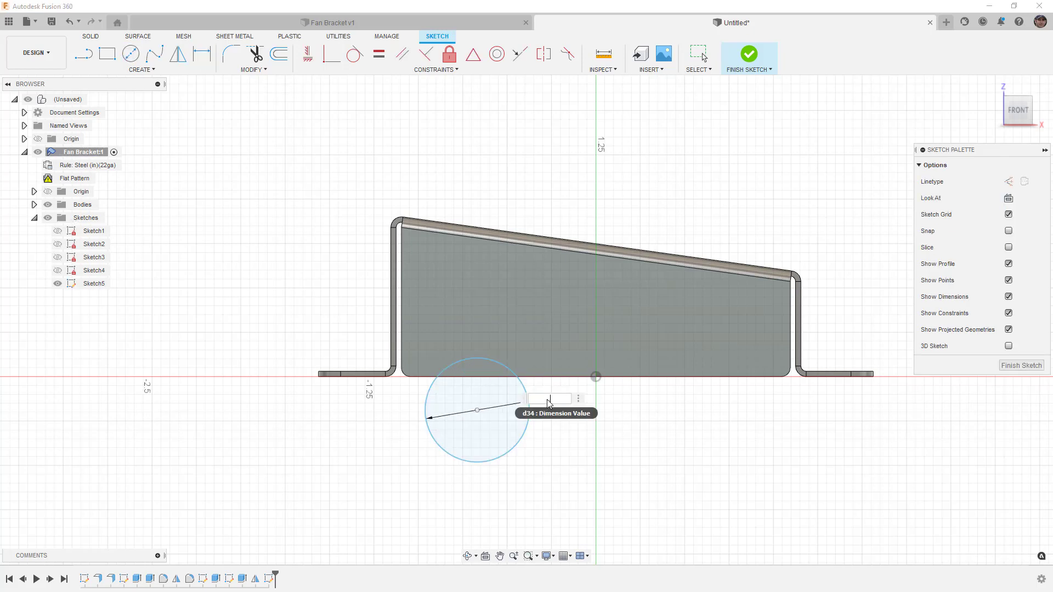
type("5625")
key("Return")
- Dimension the horizontal distance between the origin and the circle's center as 0.7 in
left_click(595, 377)
left_click(477, 410)
left_click(541, 494)
type(".7")
key("Return")
- Dimension the circle's center 0.1875 in vertically below the origin and finish the sketch
left_click(472, 410)
left_click(596, 377)
left_click(398, 404)
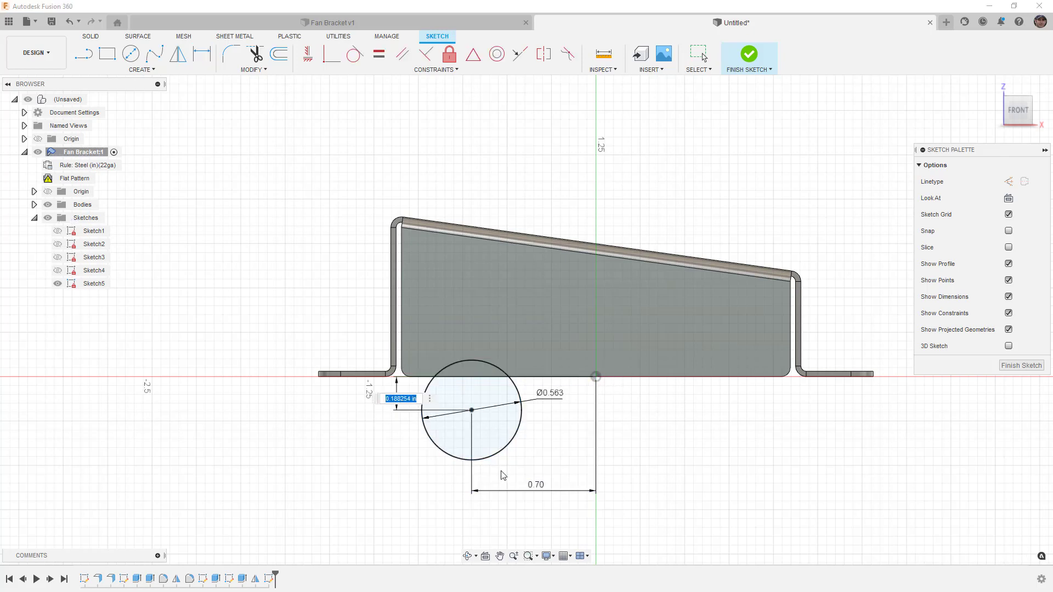
type(".1875")
key("Return")
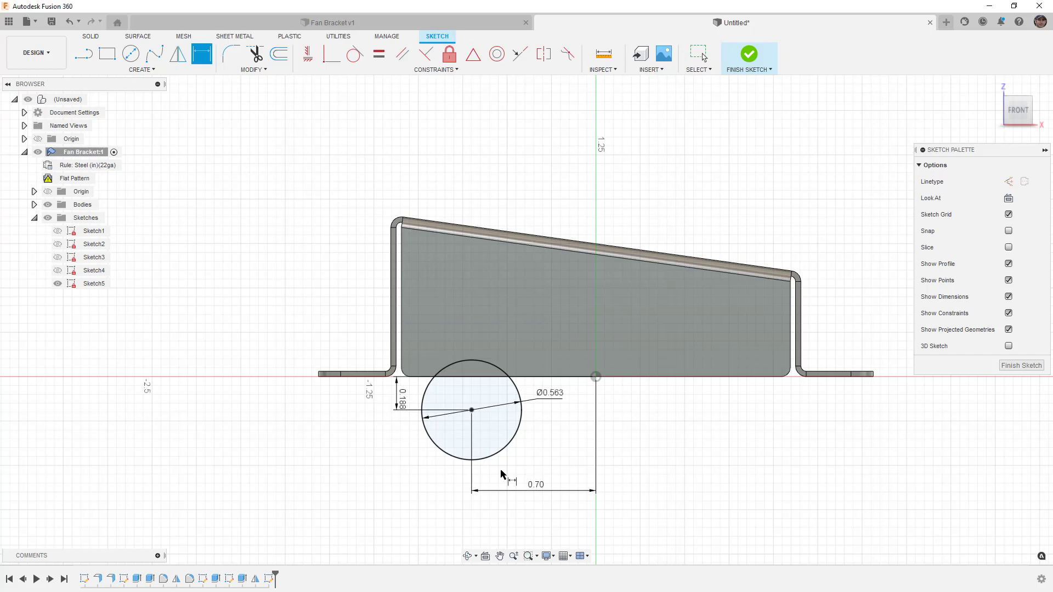
left_click(750, 55)
- Extrude the circle segment overlapping the front flange as a cut, using a To Object extent ending at the flange's inner face
mouse_move(524, 286)
middle_mouse_down("shift")
mouse_move(561, 292)
mouse_move(594, 373)
middle_mouse_up("shift")
left_click(597, 374)
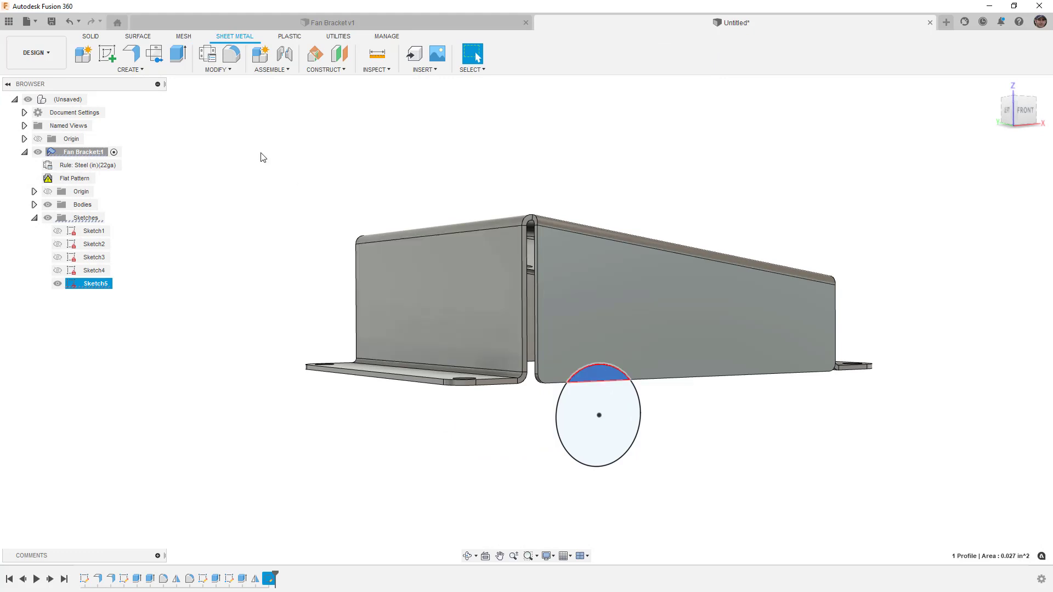
left_click(179, 53)
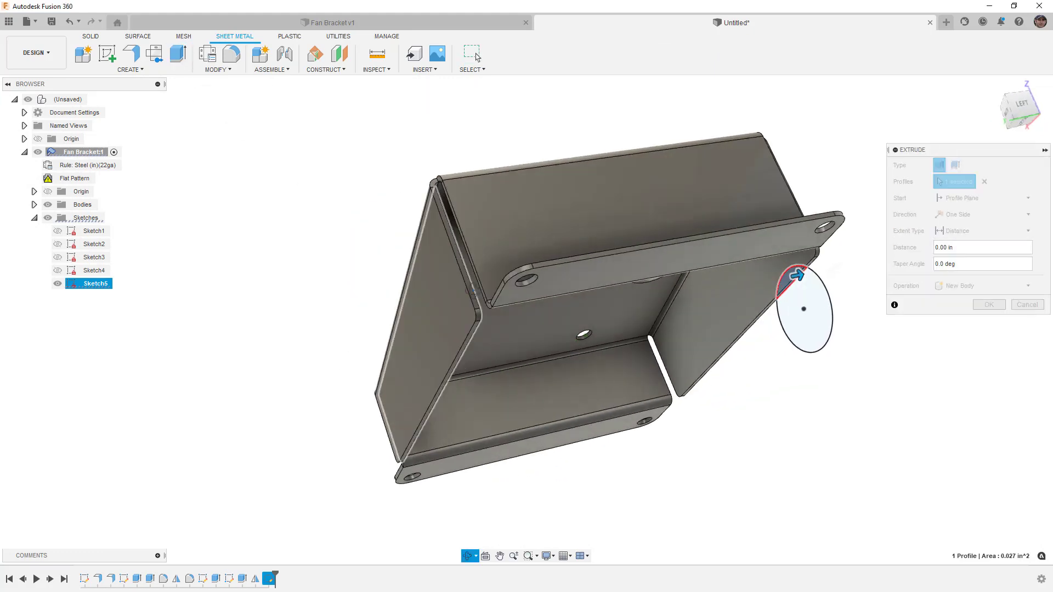
left_click(976, 231)
left_click(960, 256)
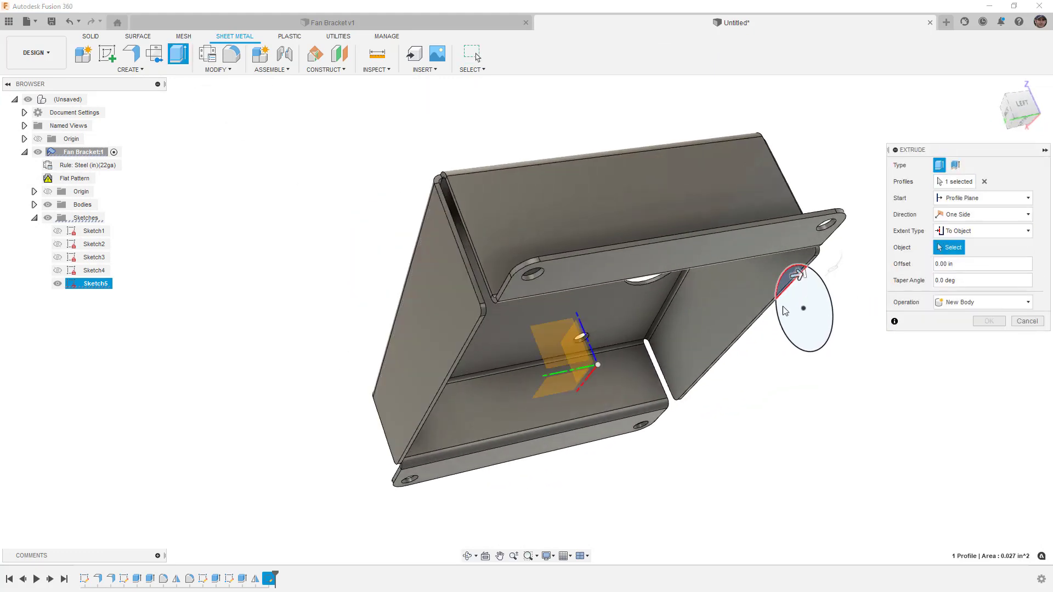
left_click(767, 308)
left_click(982, 354)
middle_click_drag(971, 352, 663, 366, "shift")
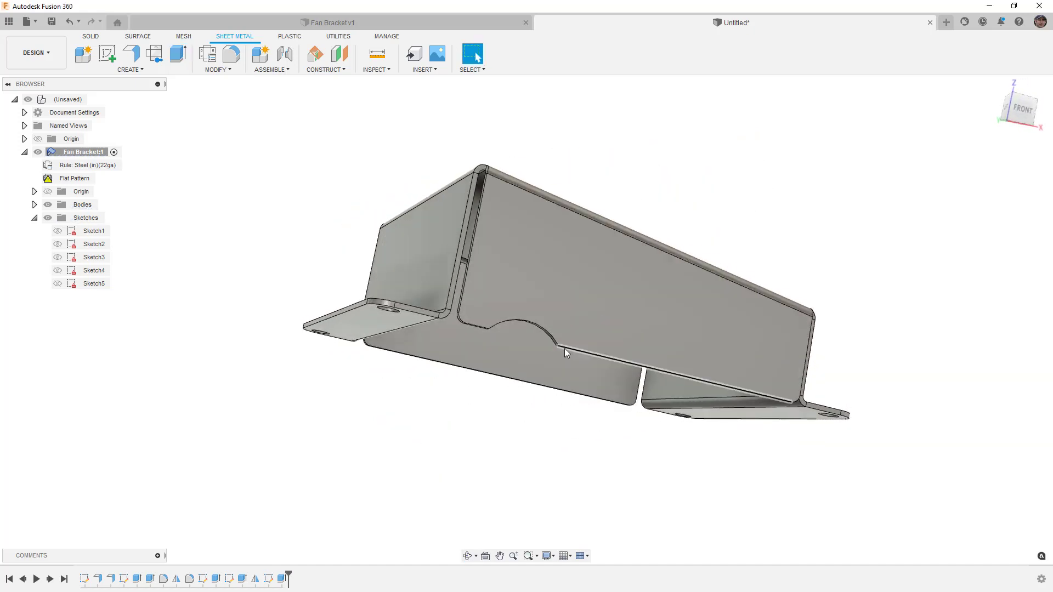
- Fillet the two sharp corner edges where the circular notch meets the front flange's lower edge
scroll(551, 347, "up", 5)
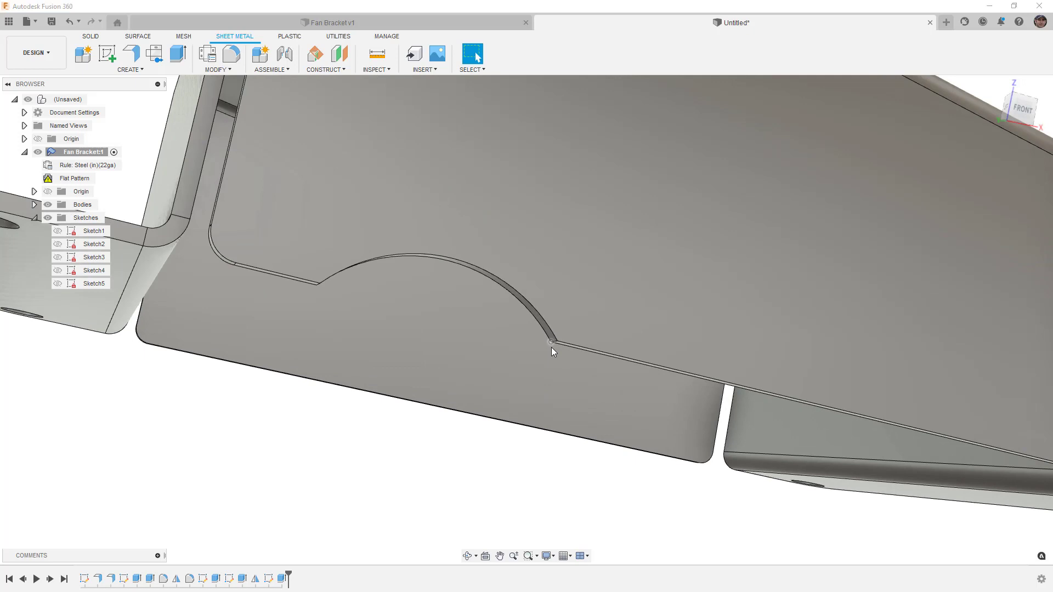
key("f")
scroll(551, 347, "up", 3)
left_click(552, 341)
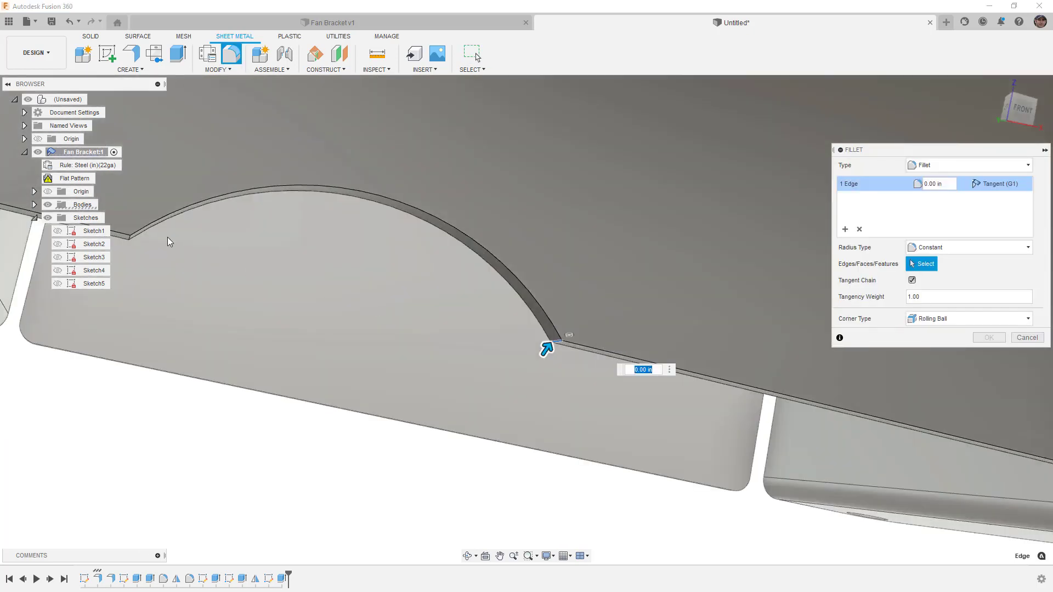
middle_click_drag(154, 244, 683, 412)
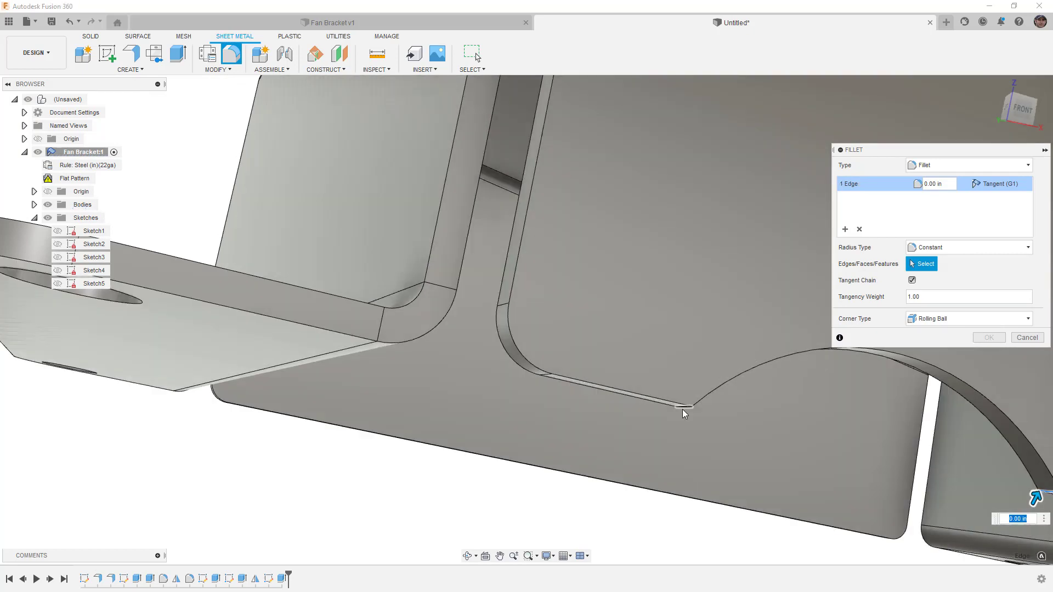
left_click(683, 412)
left_click_drag(683, 414, 682, 408)
left_click(989, 338)
- Update the fan bracket's existing flat pattern to match the modified model
scroll(505, 334, "down", 3)
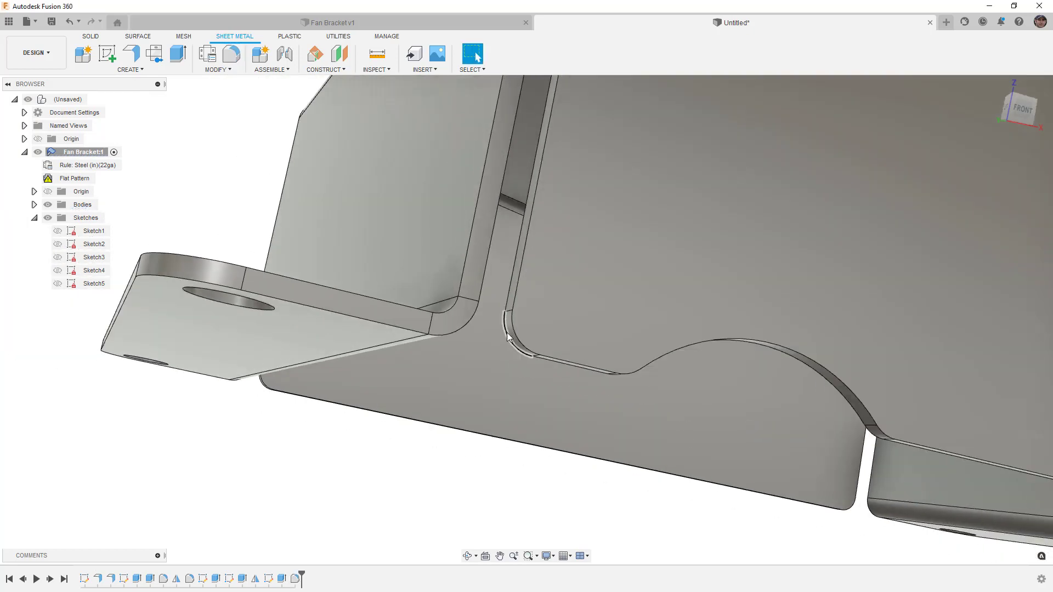
scroll(505, 334, "down", 5)
middle_click_drag(578, 318, 608, 325, "shift")
scroll(609, 326, "down", 5)
key("Escape")
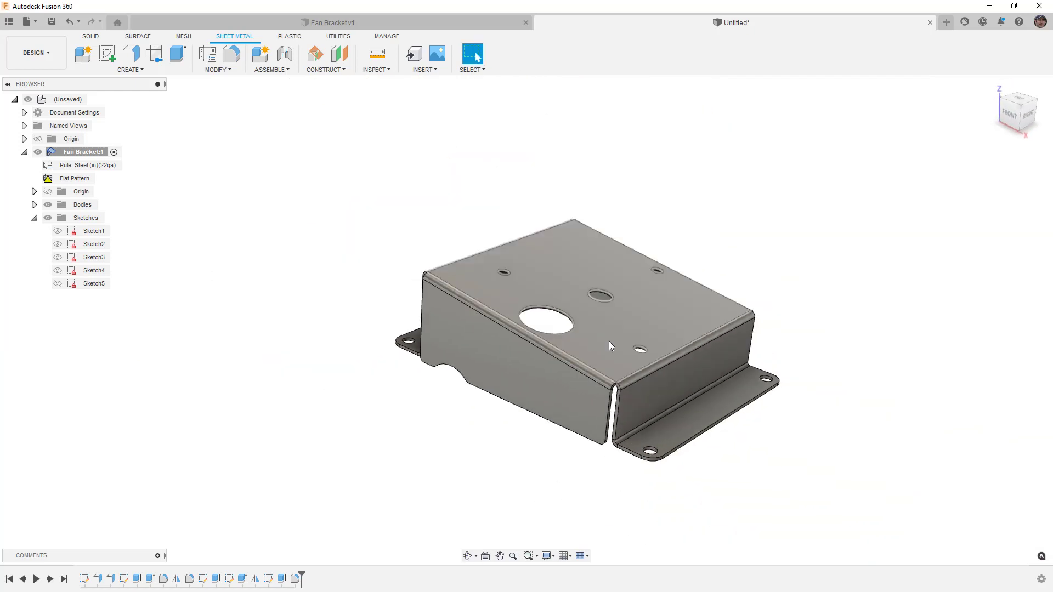
right_click(74, 179)
left_click(92, 202)
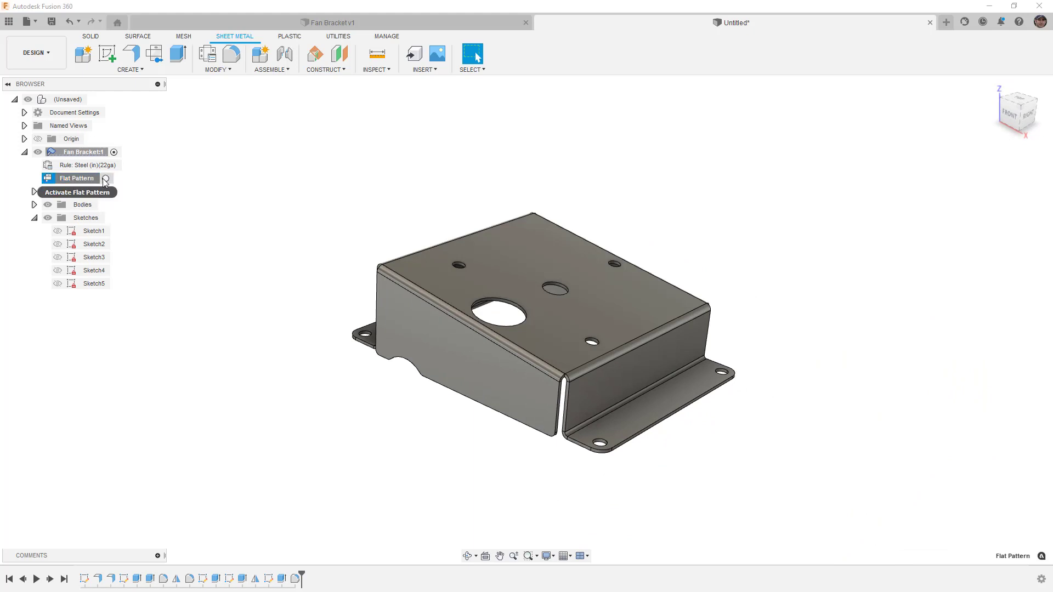
- Activate the flat pattern to inspect the unfolded bracket, and return to the folded model with the Sketches folder collapsed
left_click(106, 179)
scroll(517, 249, "down", 3)
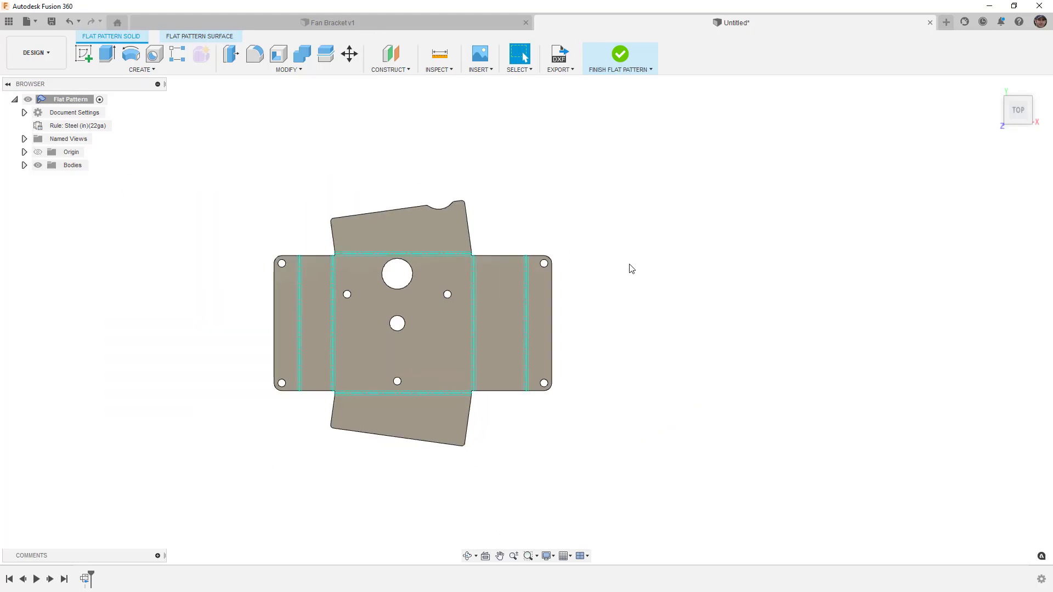
middle_click_drag(555, 293, 502, 316)
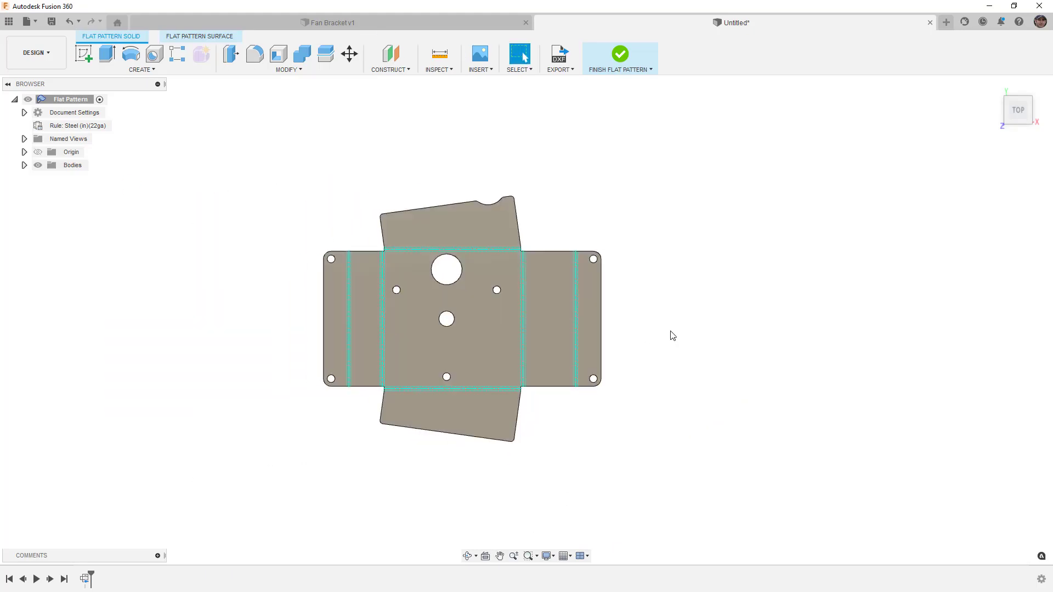
left_click(619, 55)
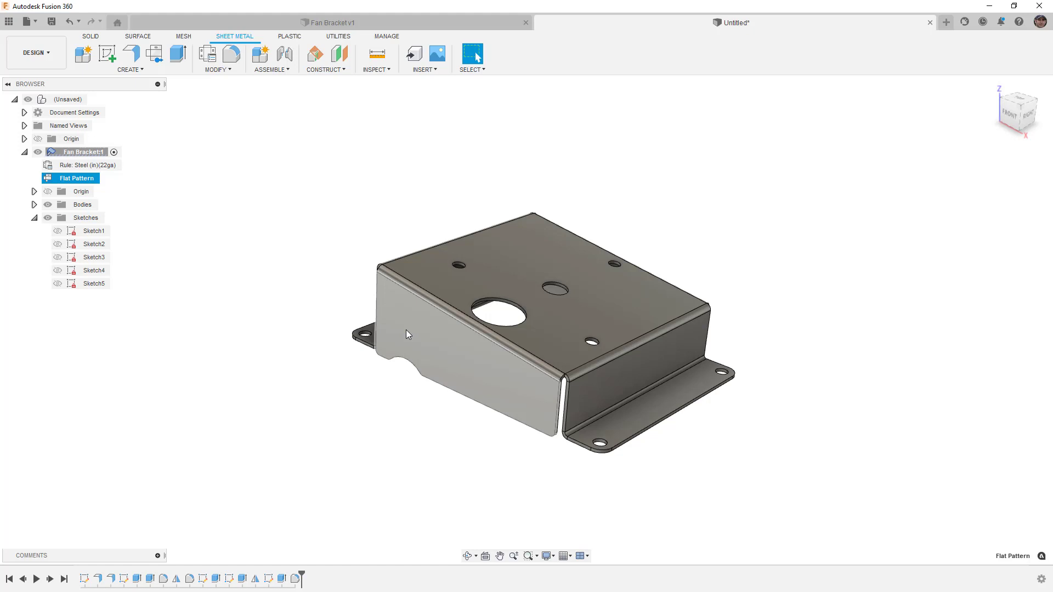
left_click(34, 217)
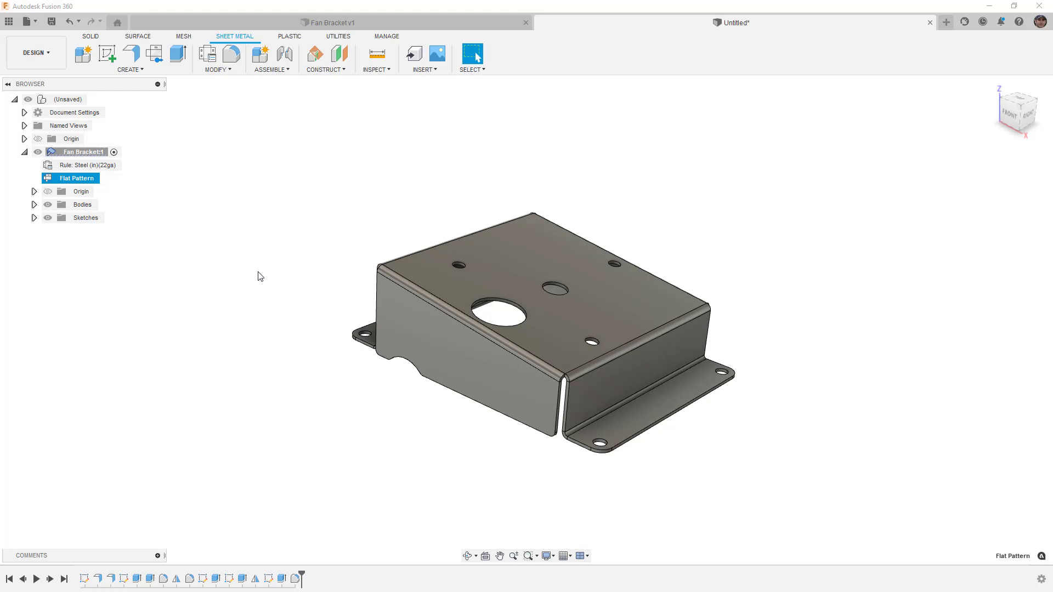
left_click(214, 69)
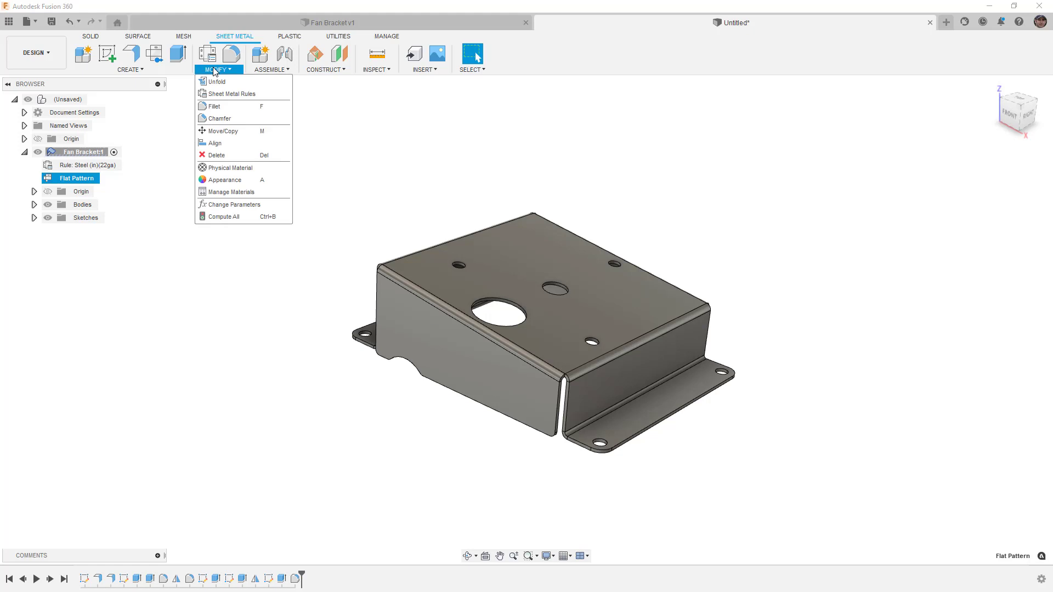
left_click(370, 167)
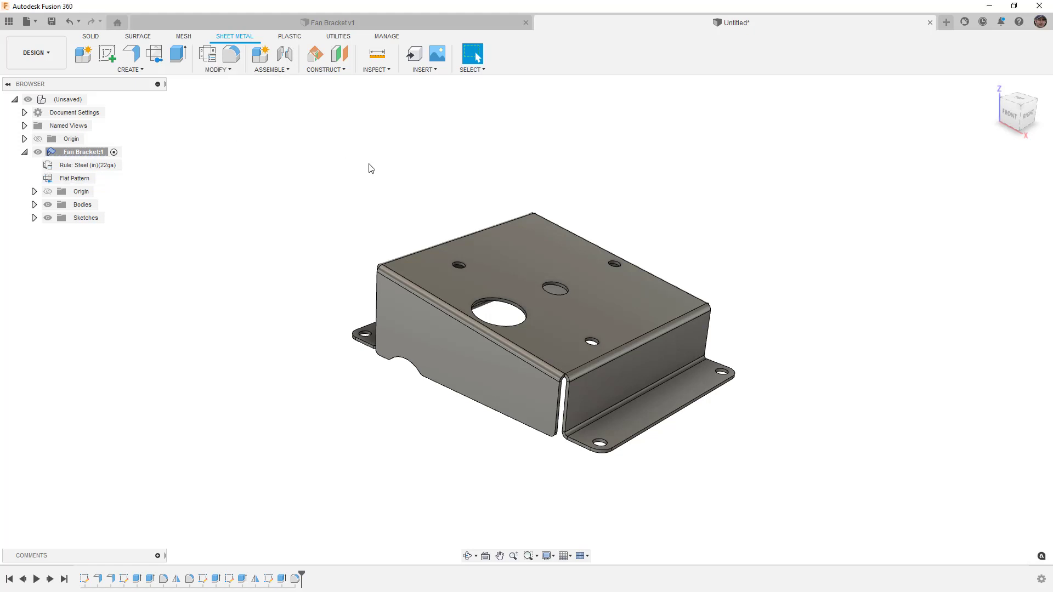